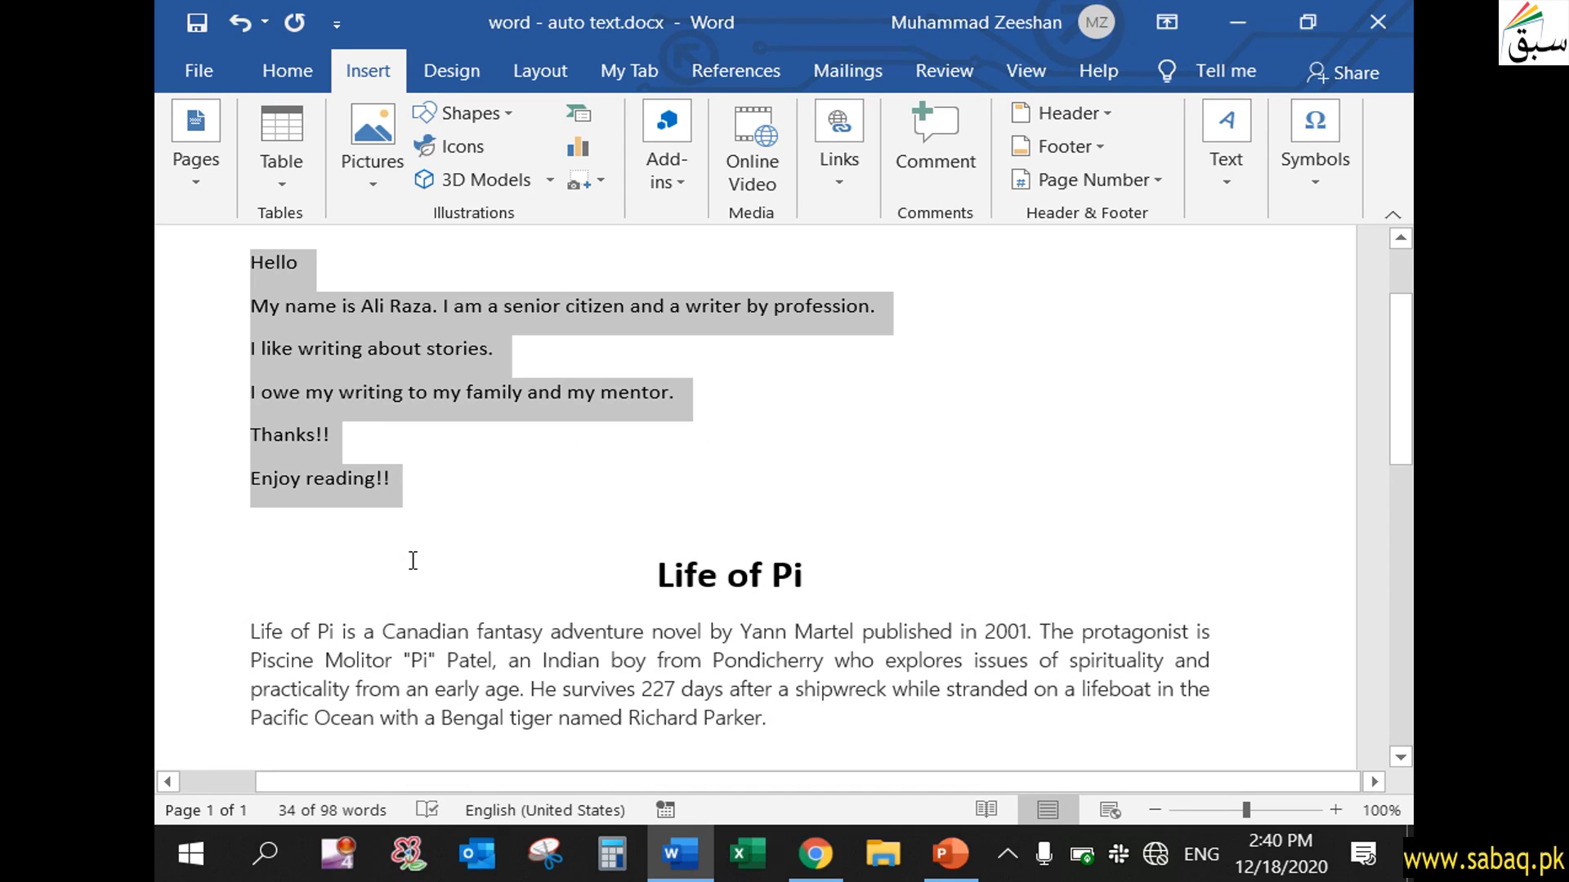
- Start saving the selected paragraphs, from "Hello" to "Enjoy reading!!", as a new AutoText building block
left_click(277, 74)
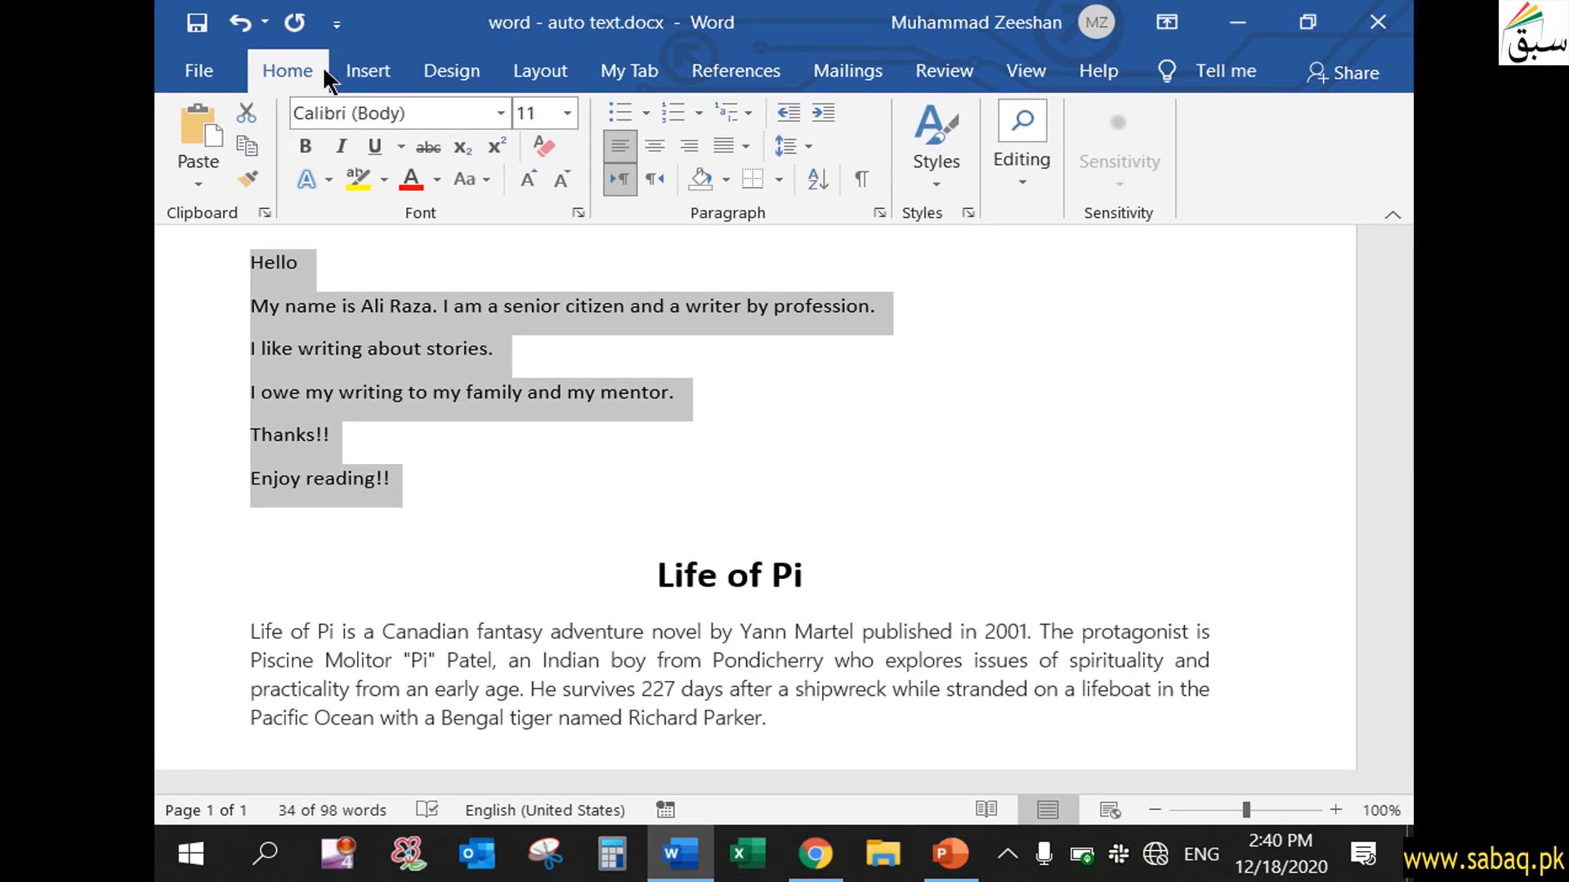
left_click(367, 74)
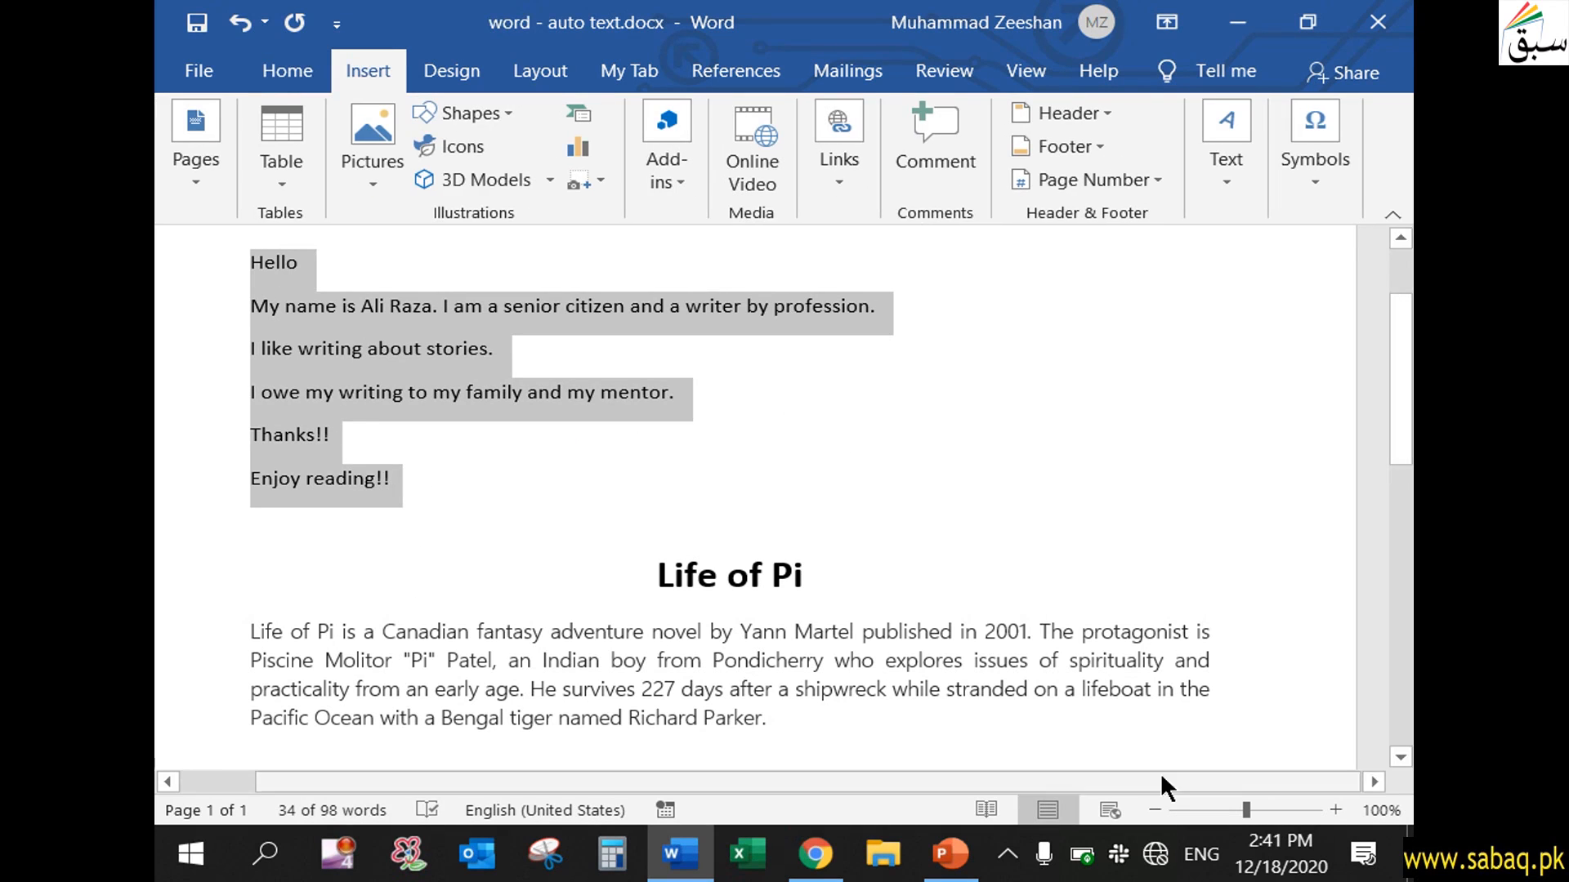
left_click_drag(1248, 809, 1246, 808)
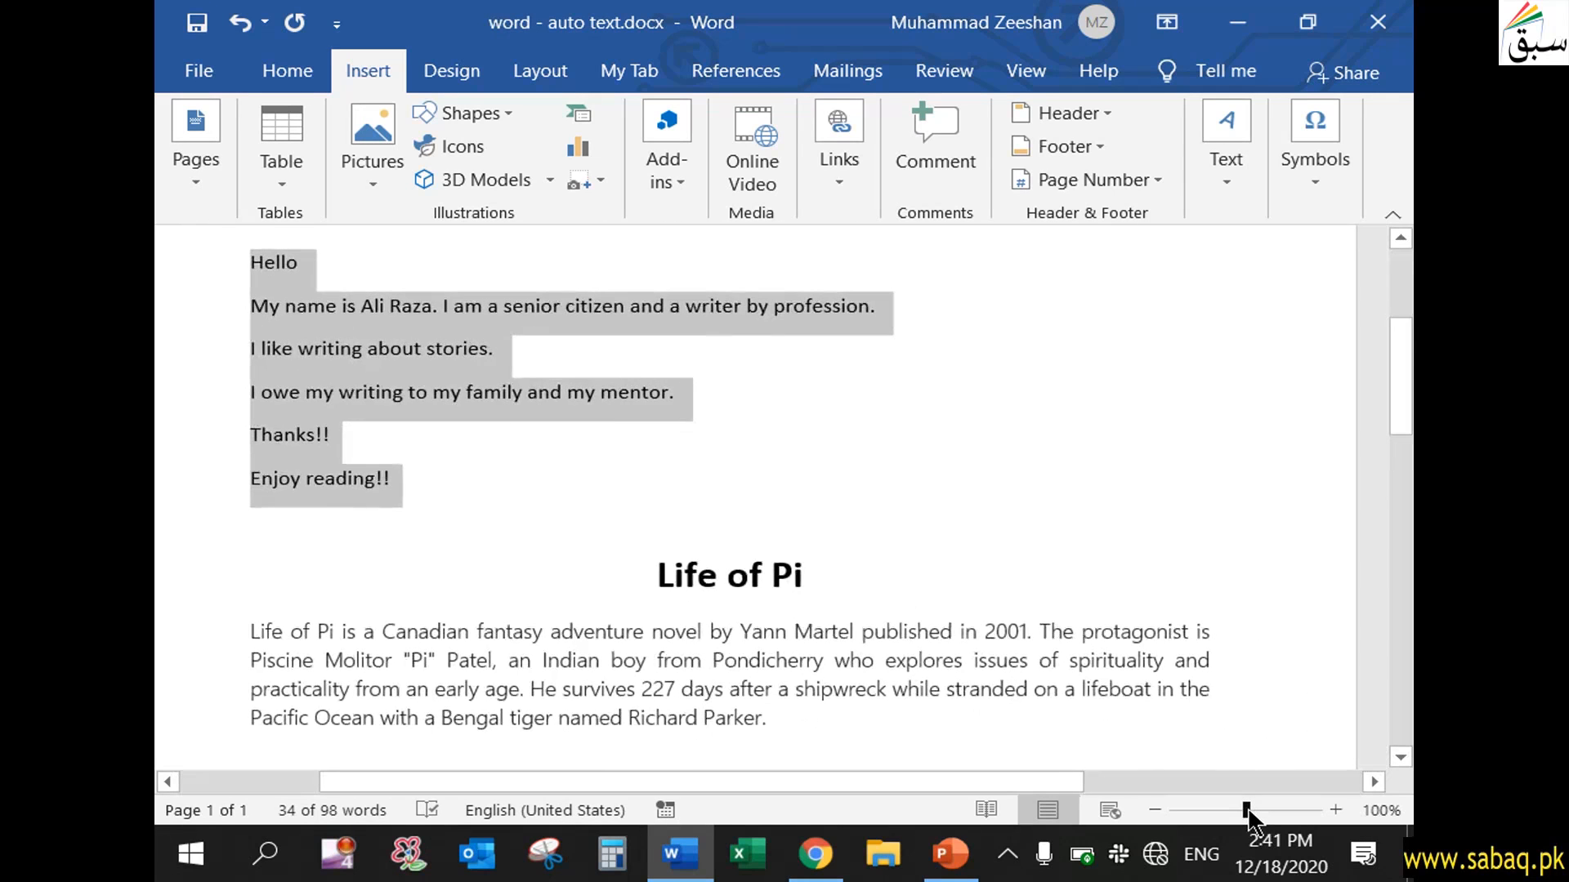
left_click_drag(1406, 353, 1411, 281)
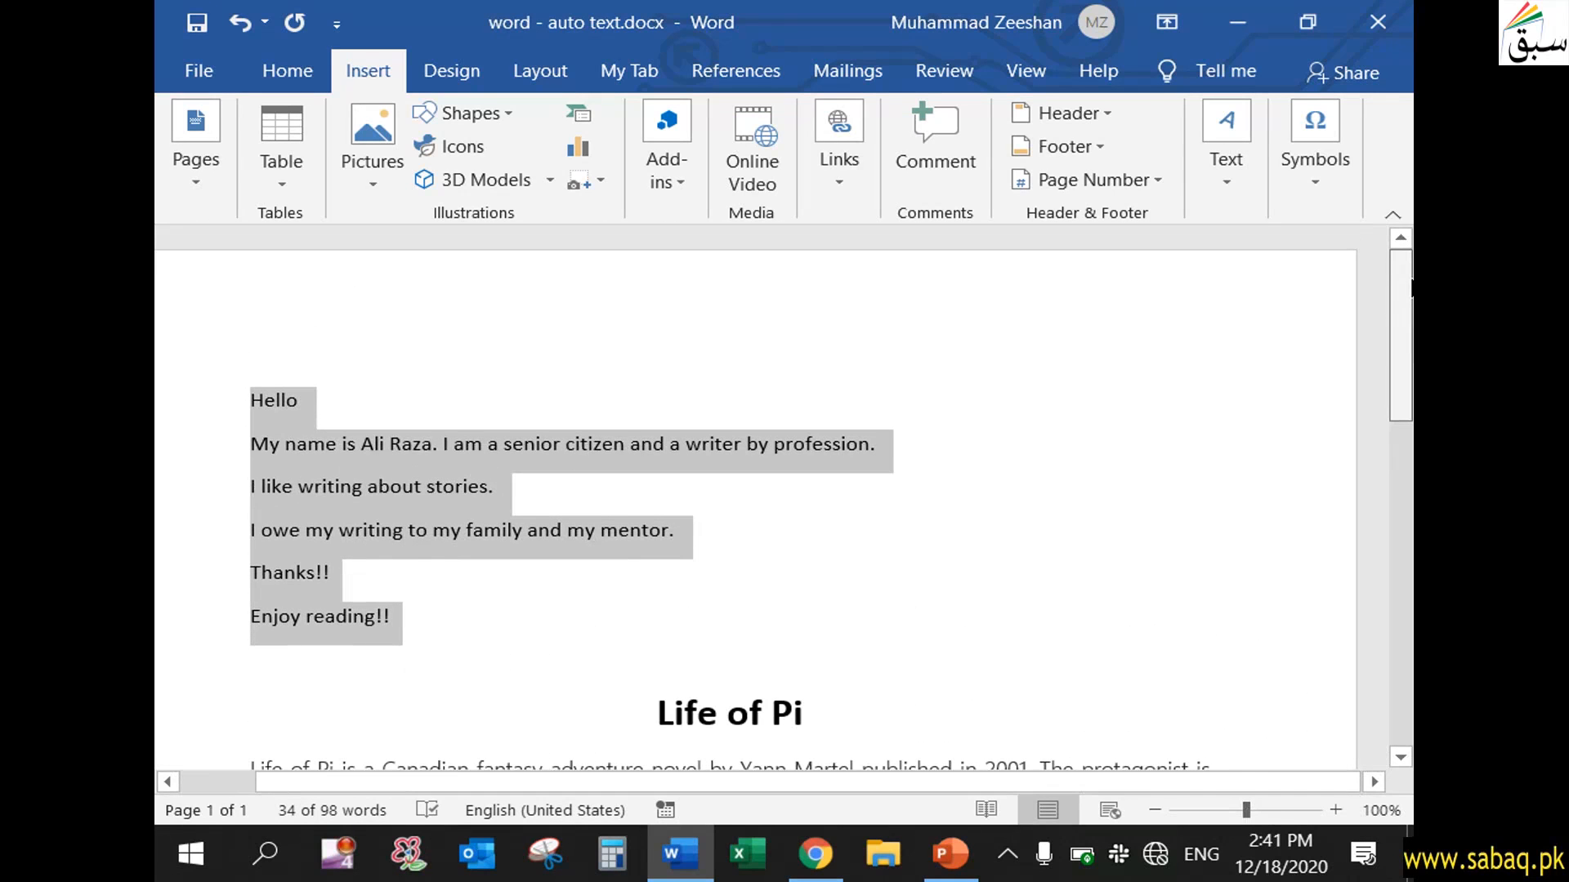
left_click(1234, 179)
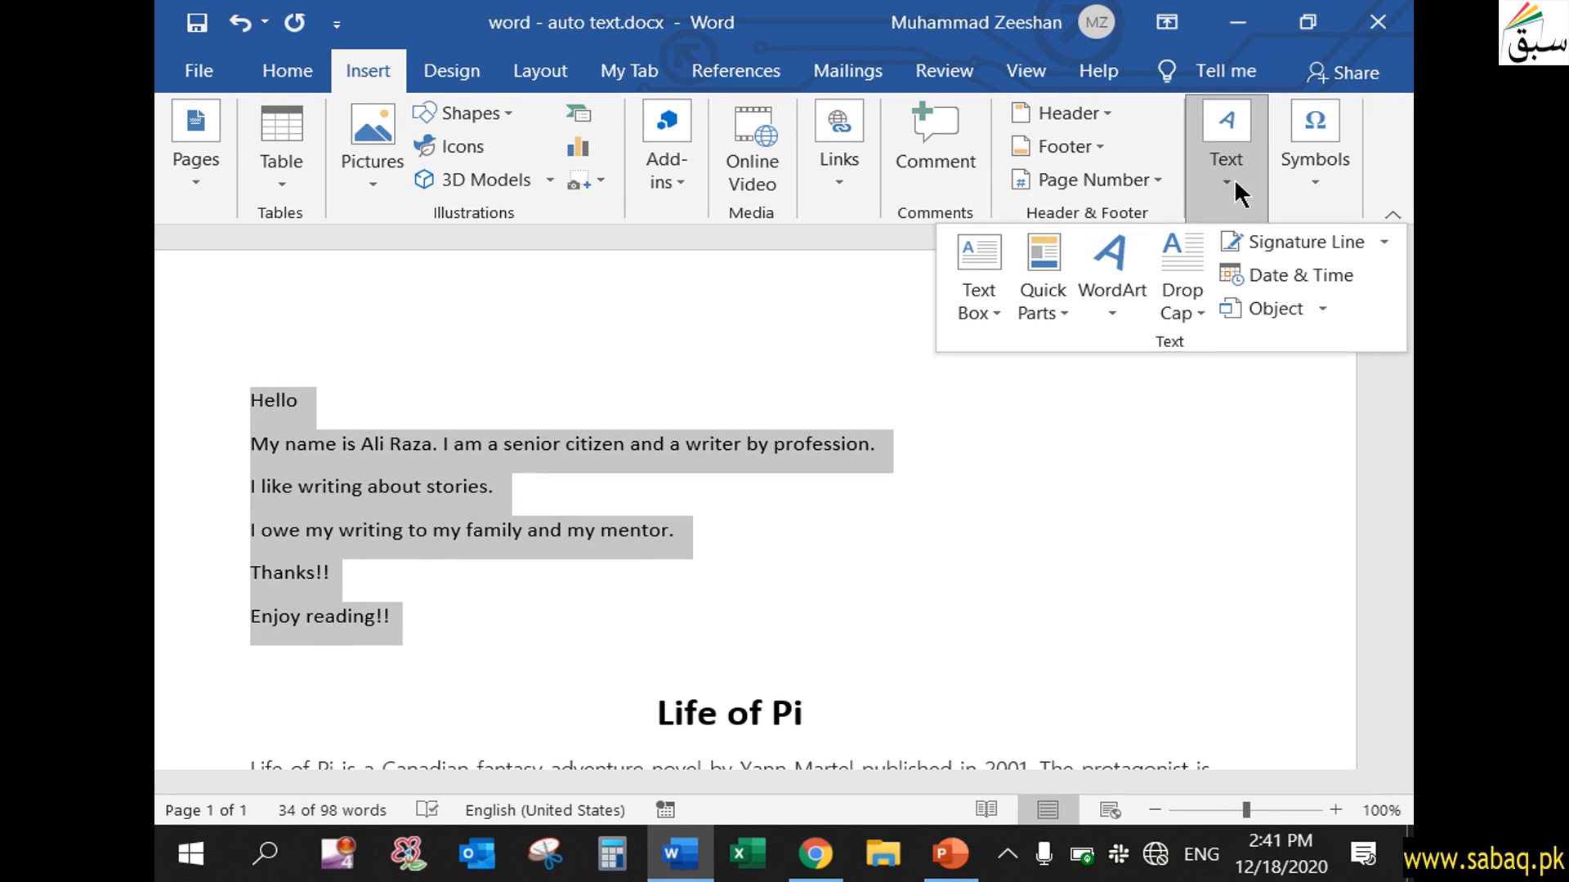
left_click(1040, 311)
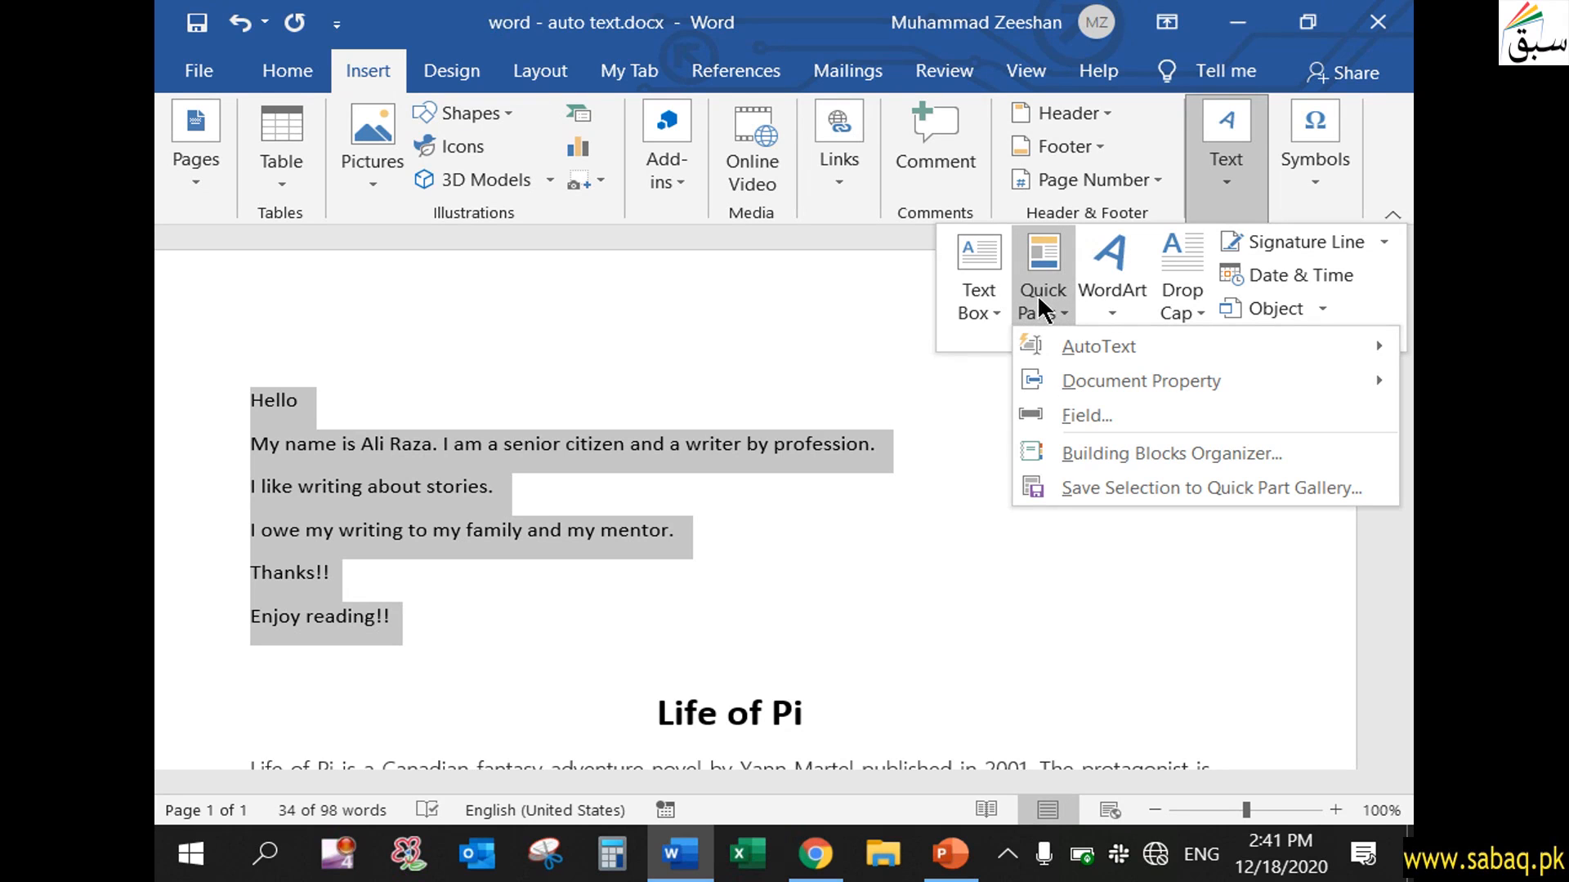
mouse_move(1066, 346)
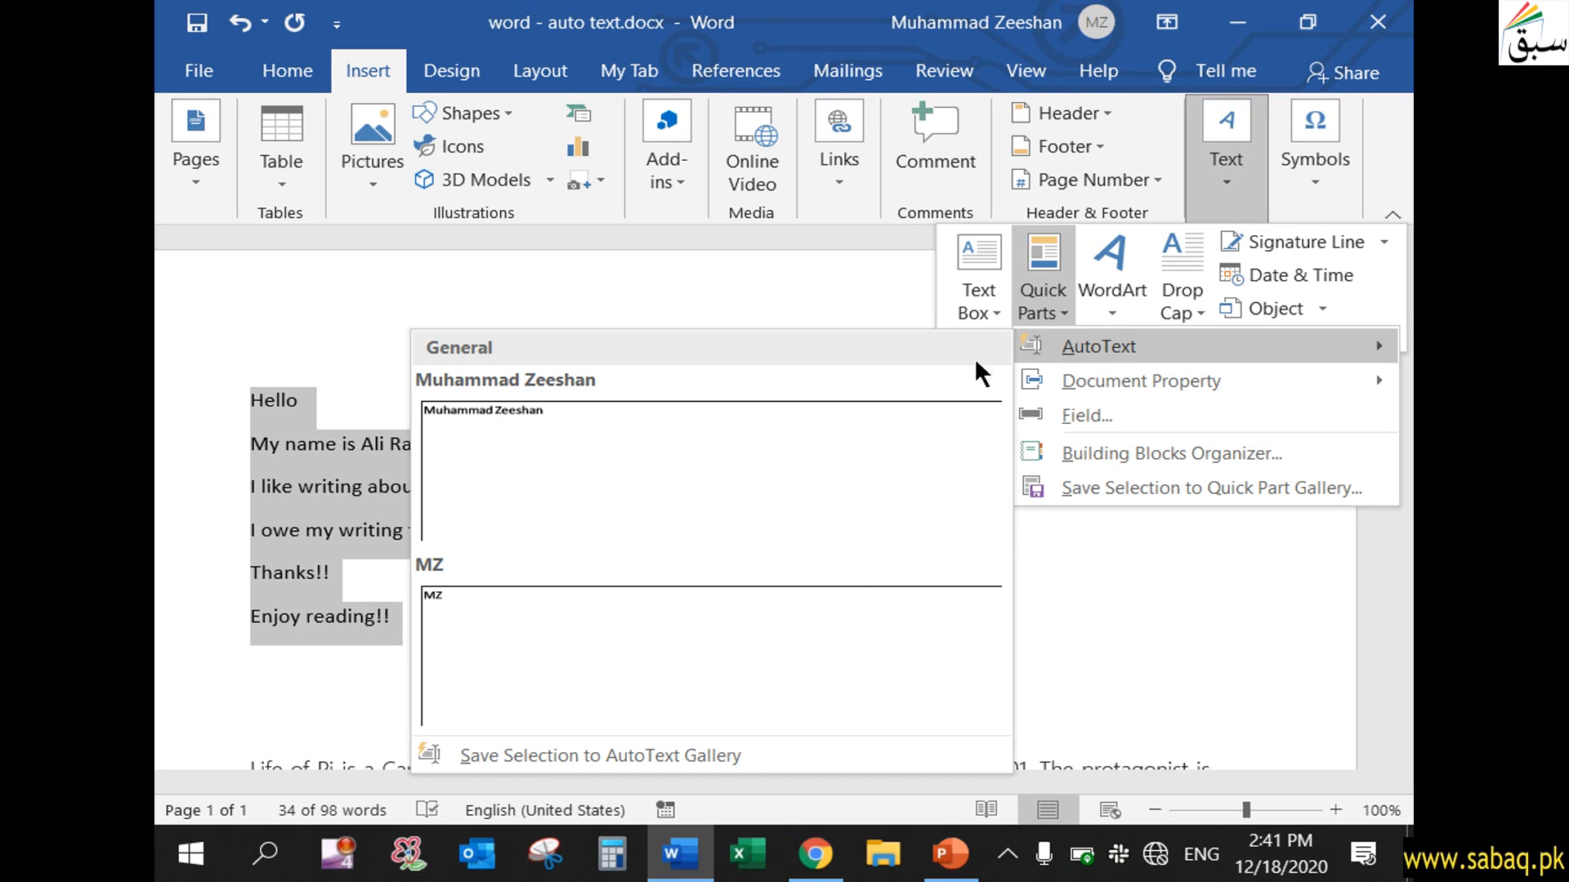
left_click(668, 753)
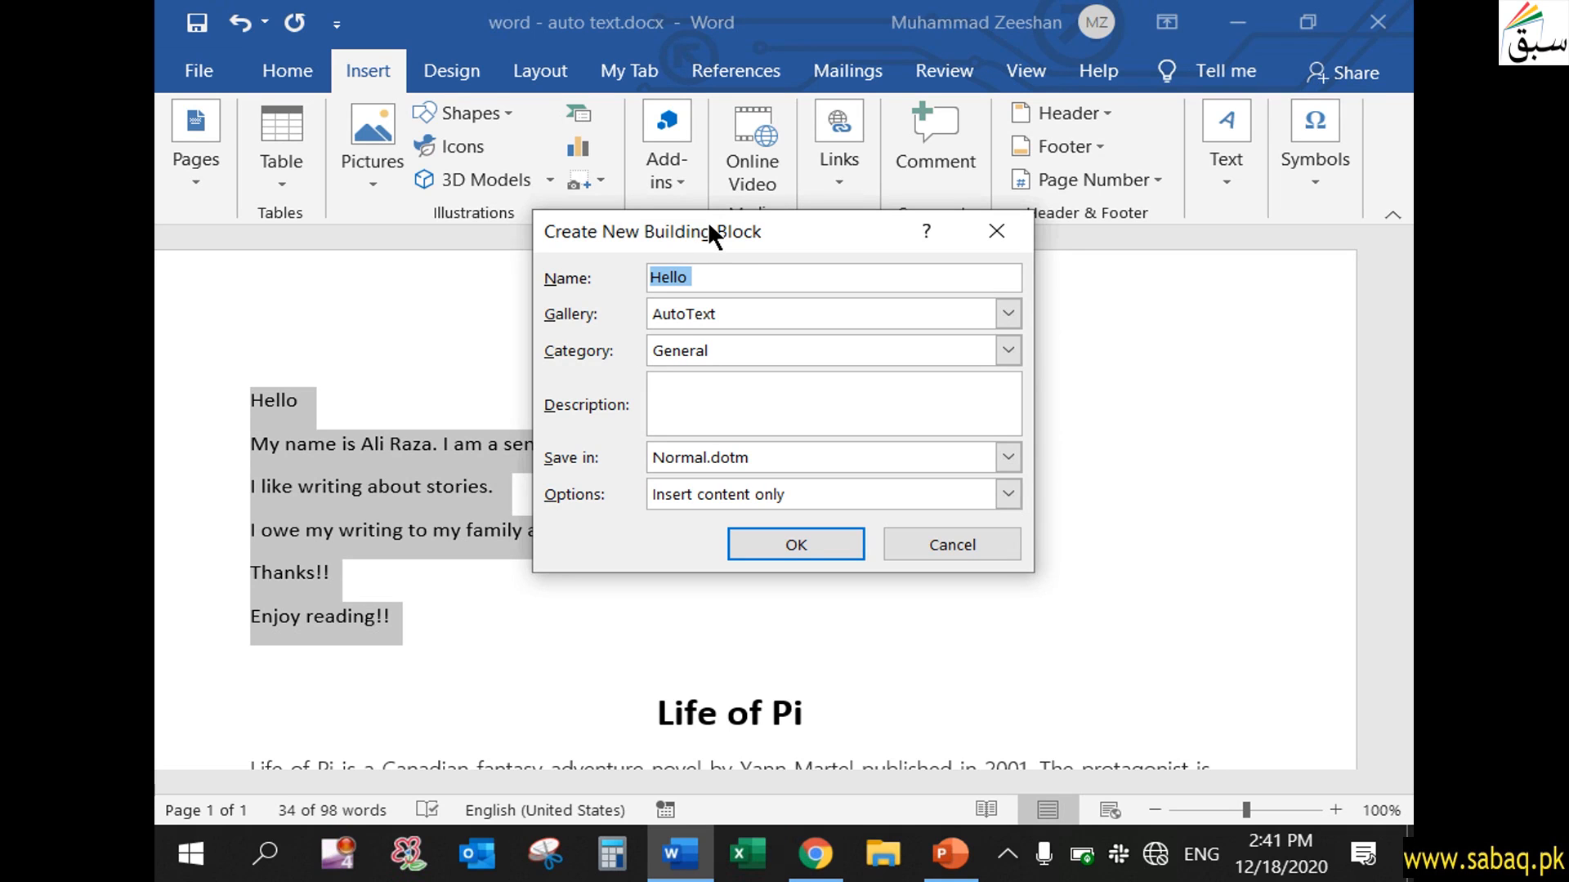
- Name the building block Introduction and assign it to the AutoText gallery
left_click_drag(718, 274, 535, 272)
key("BackSpace")
type("Introduction")
left_click(1010, 311)
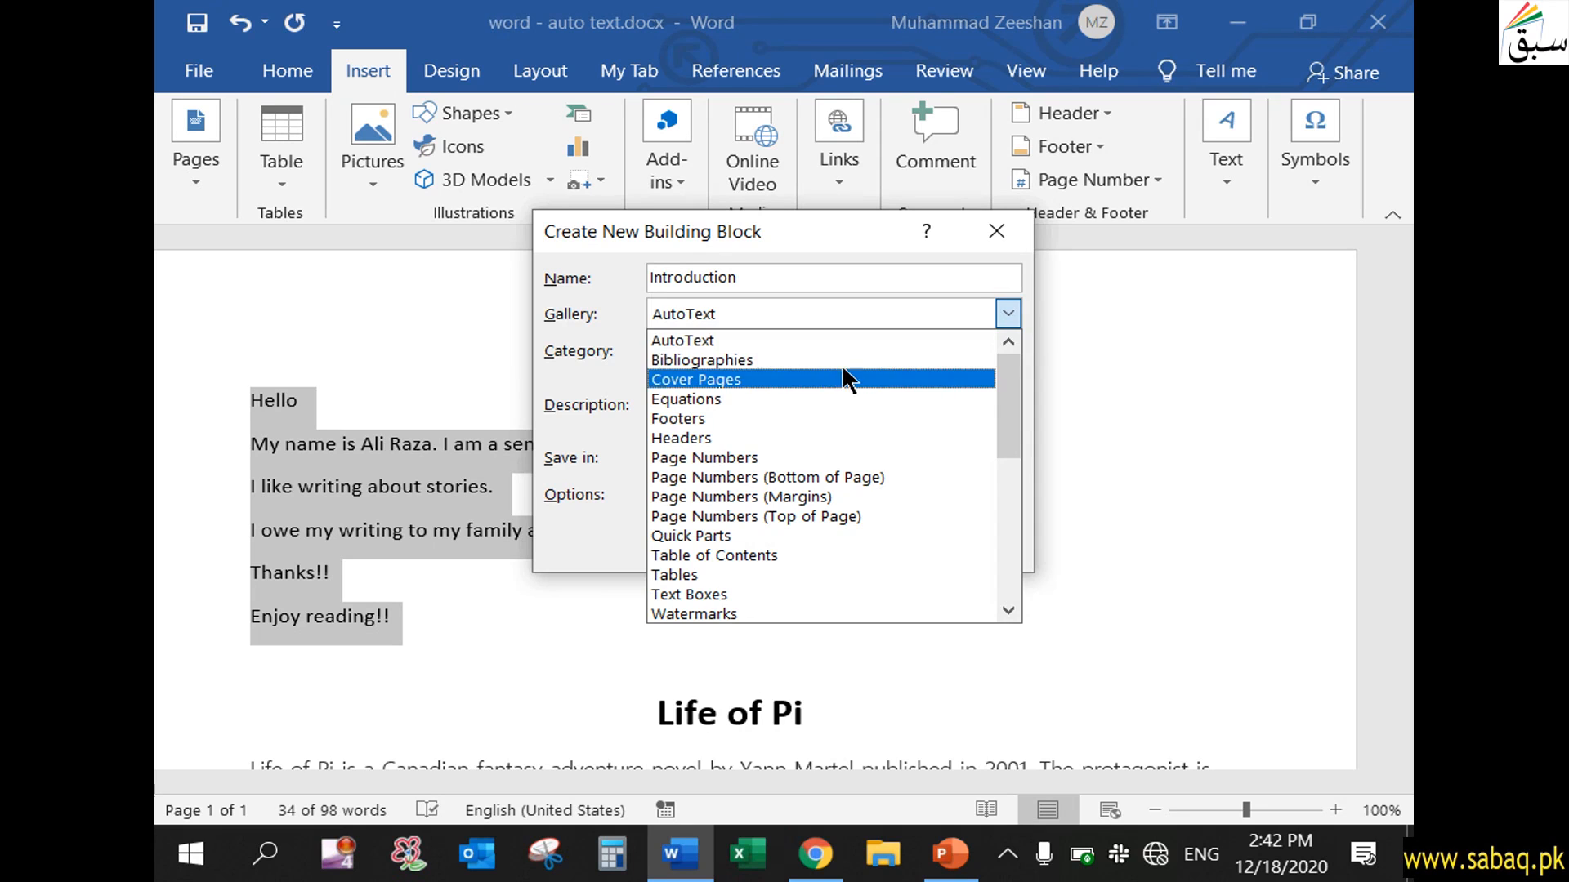
left_click(842, 340)
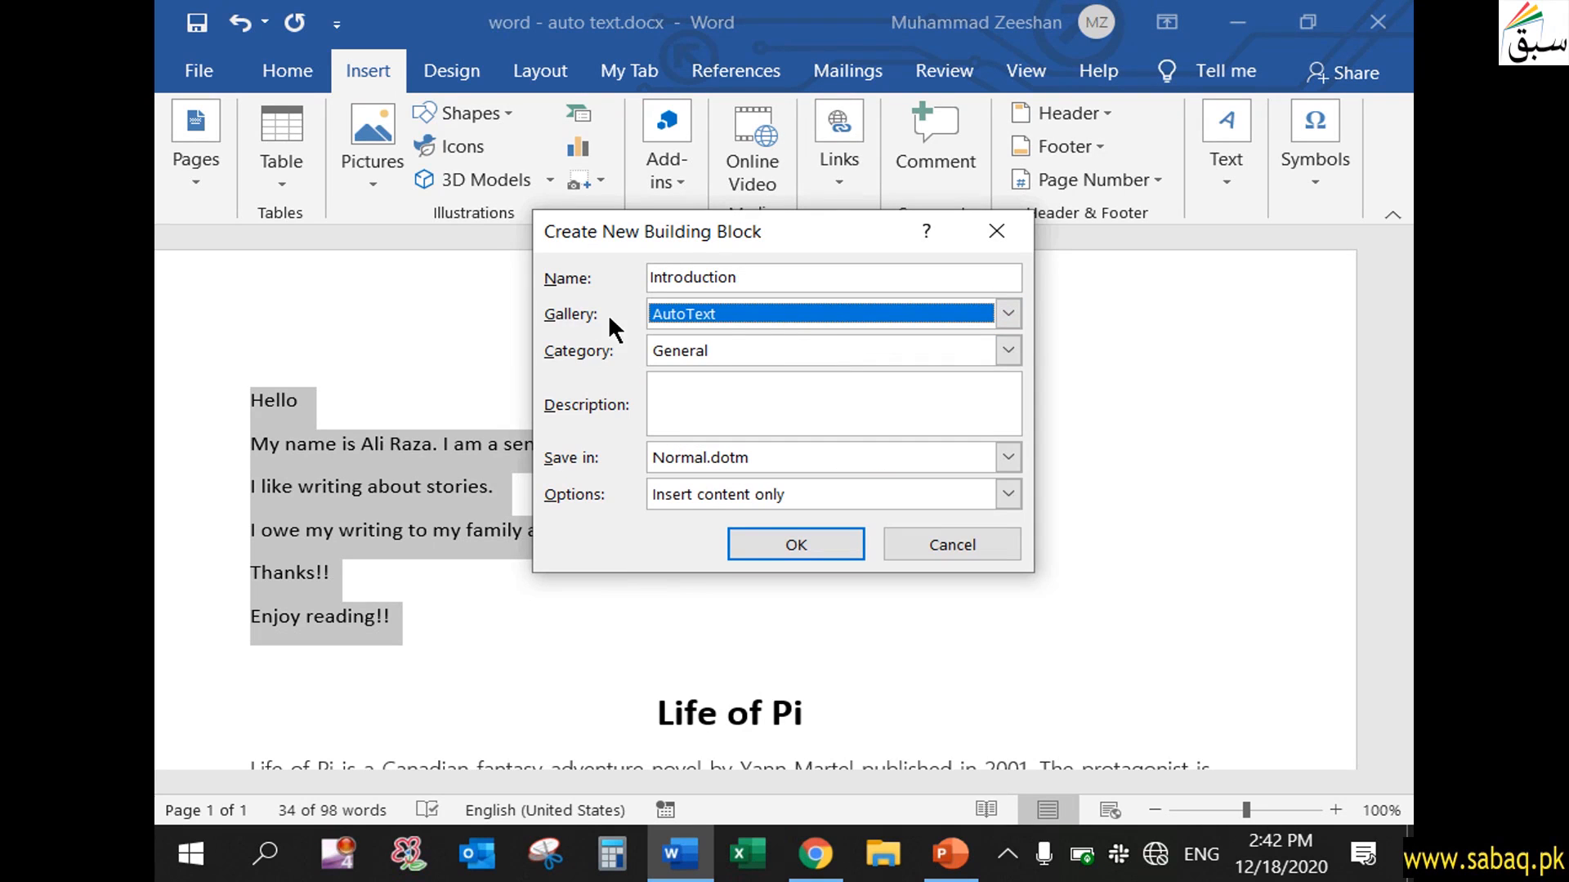
- Create a new category named "Document head" for the Introduction building block
left_click(1013, 348)
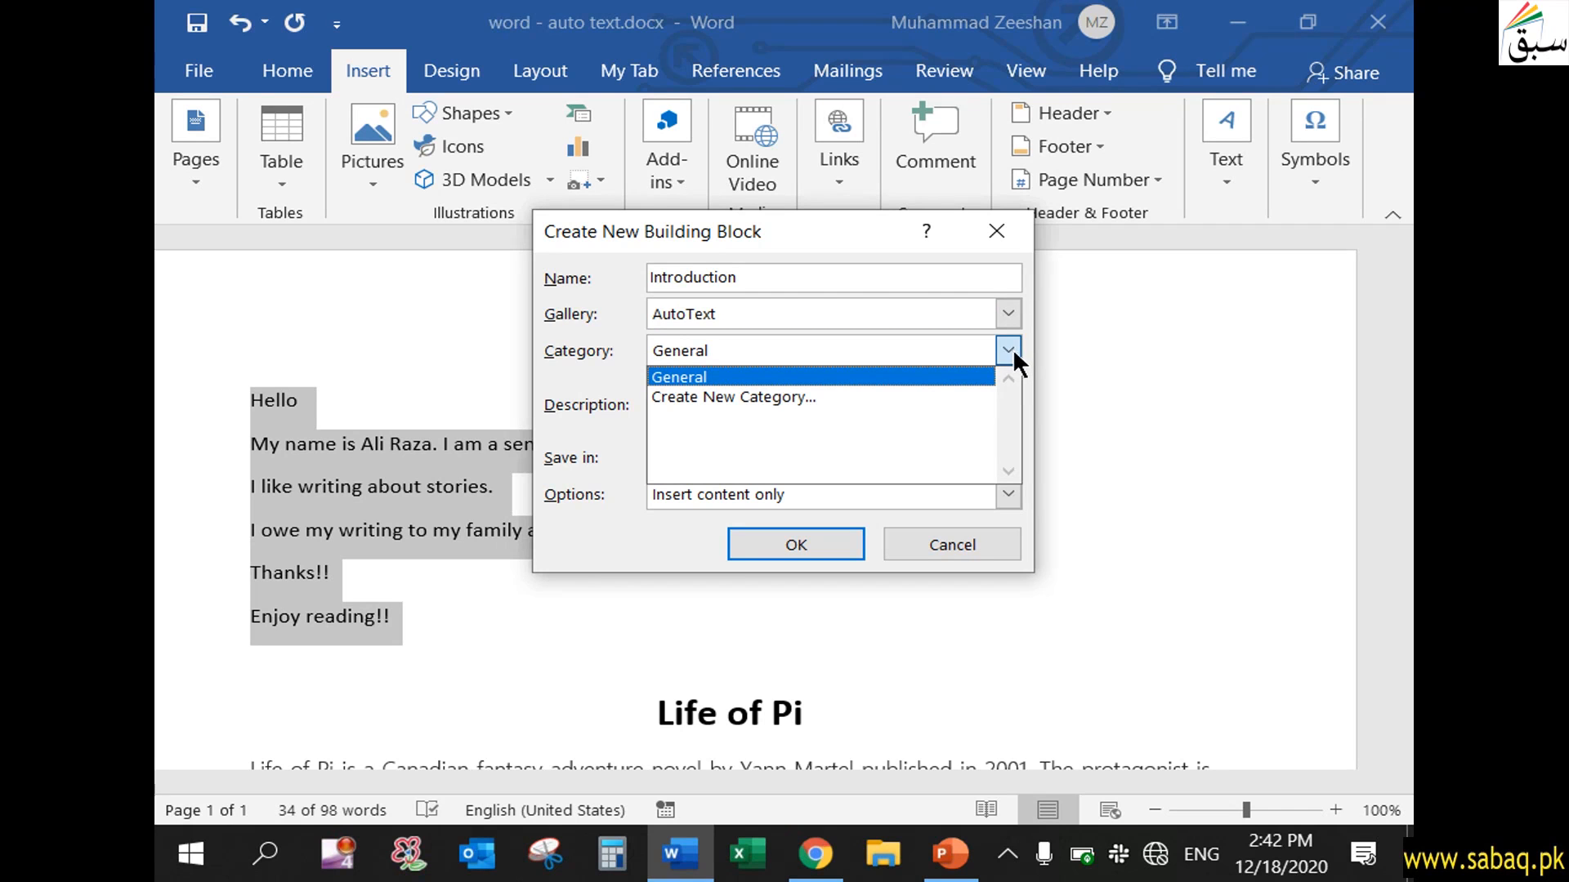
left_click(910, 371)
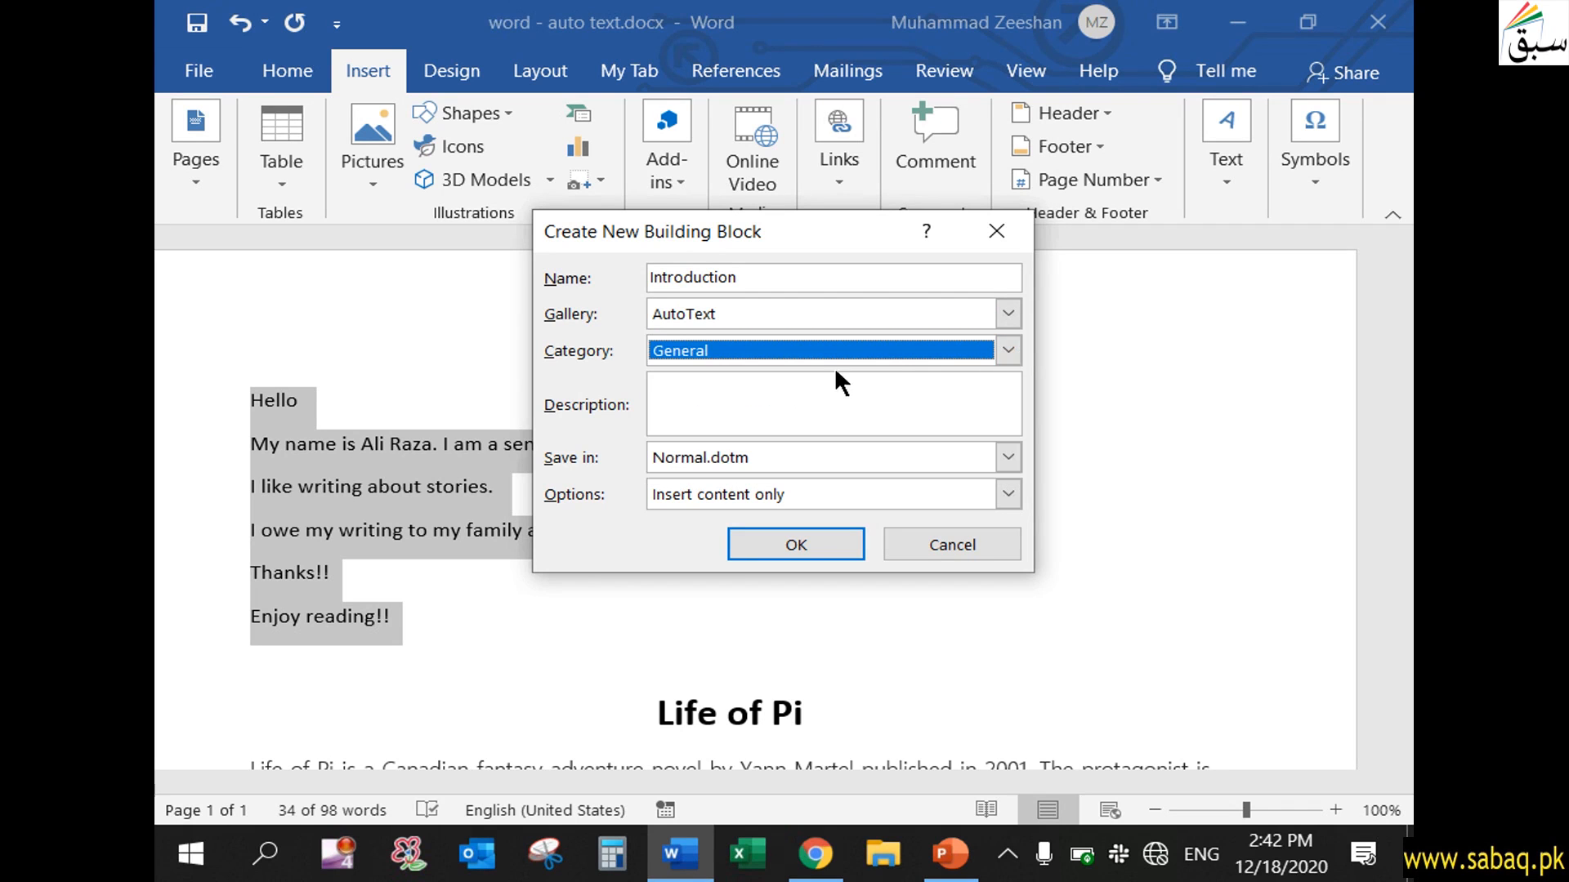
left_click(1008, 350)
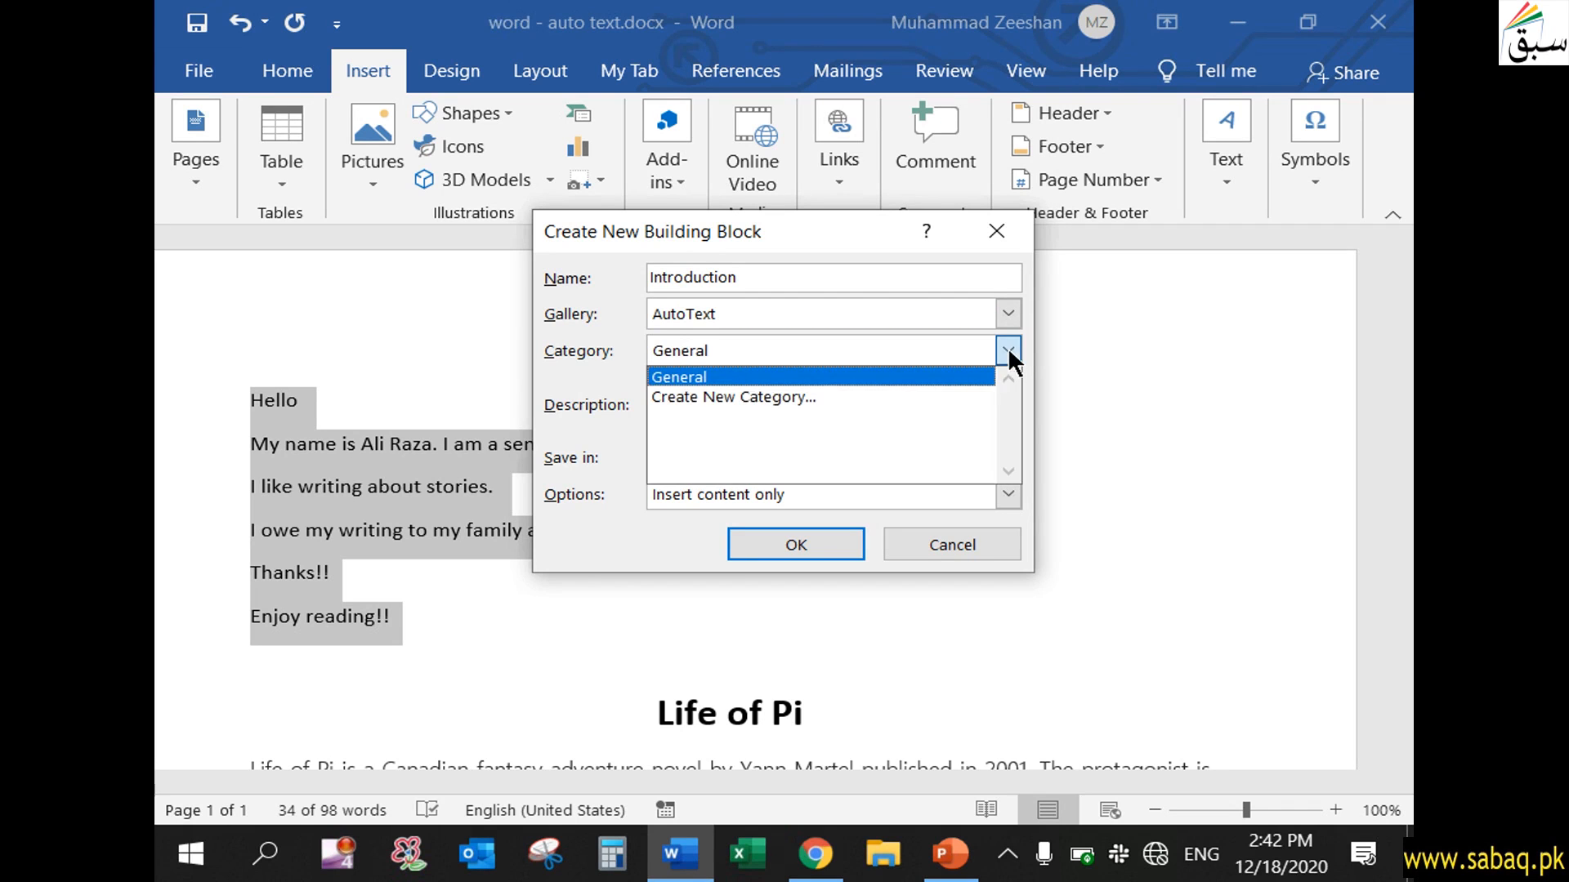
left_click(906, 399)
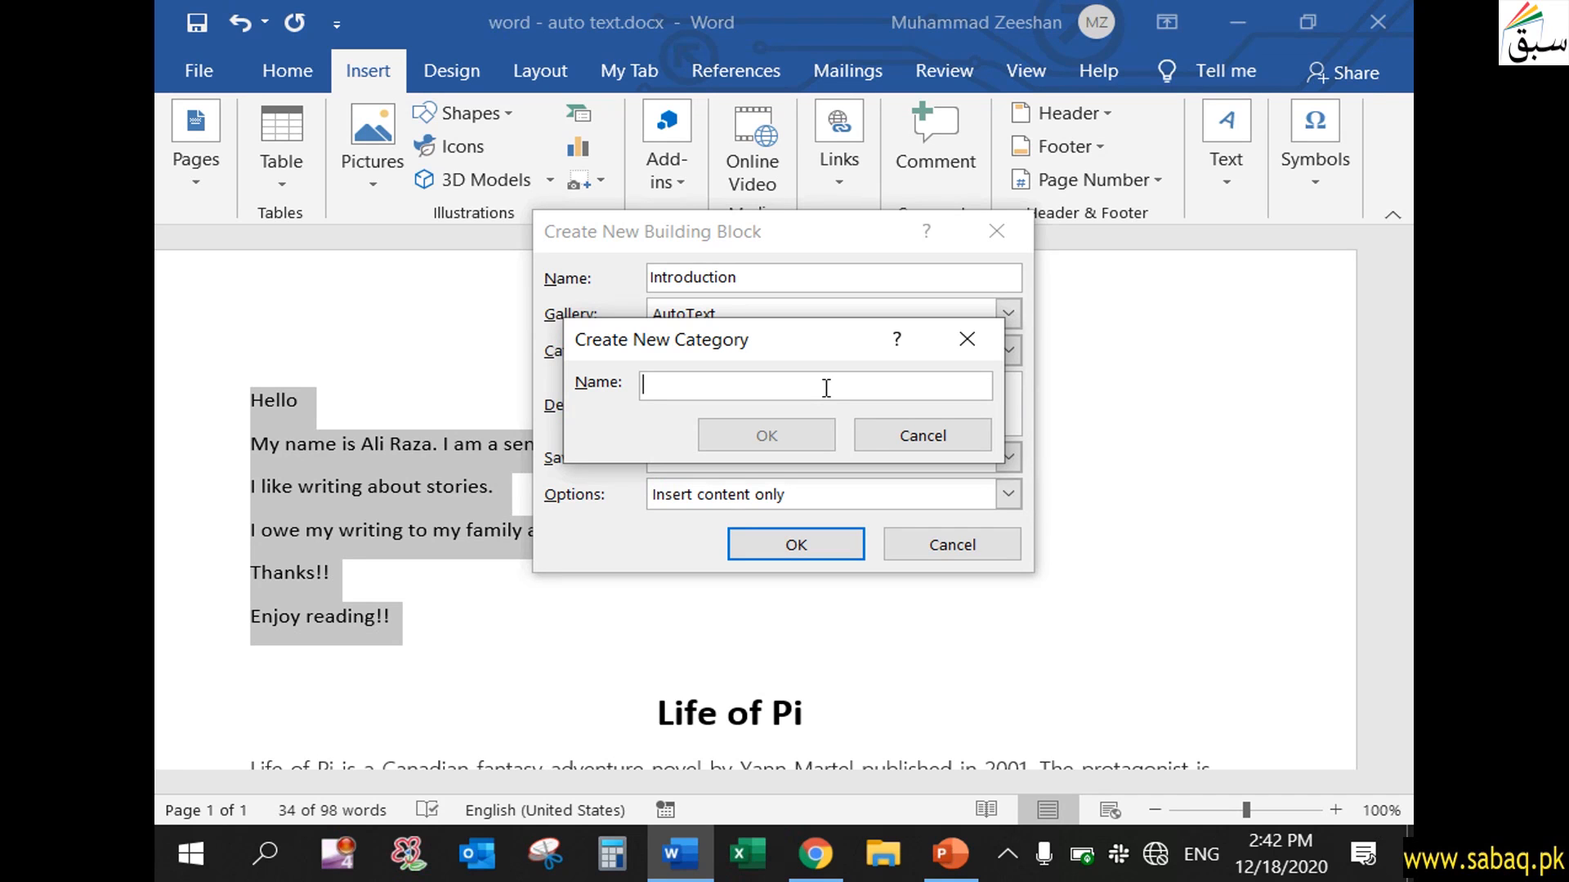
type("Doc")
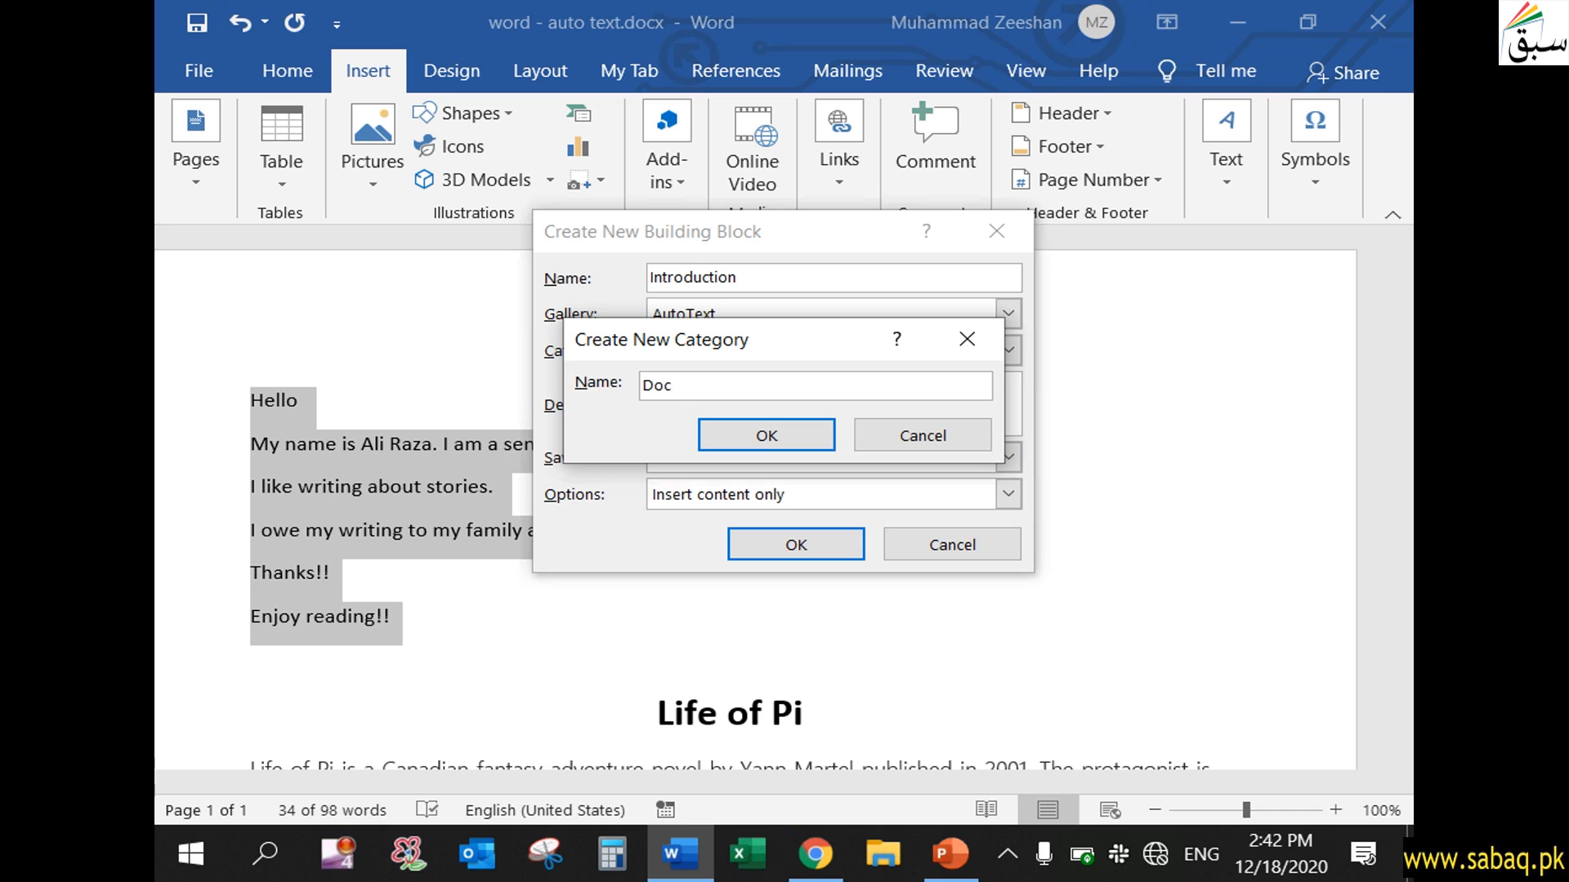
type("ument head")
left_click(772, 441)
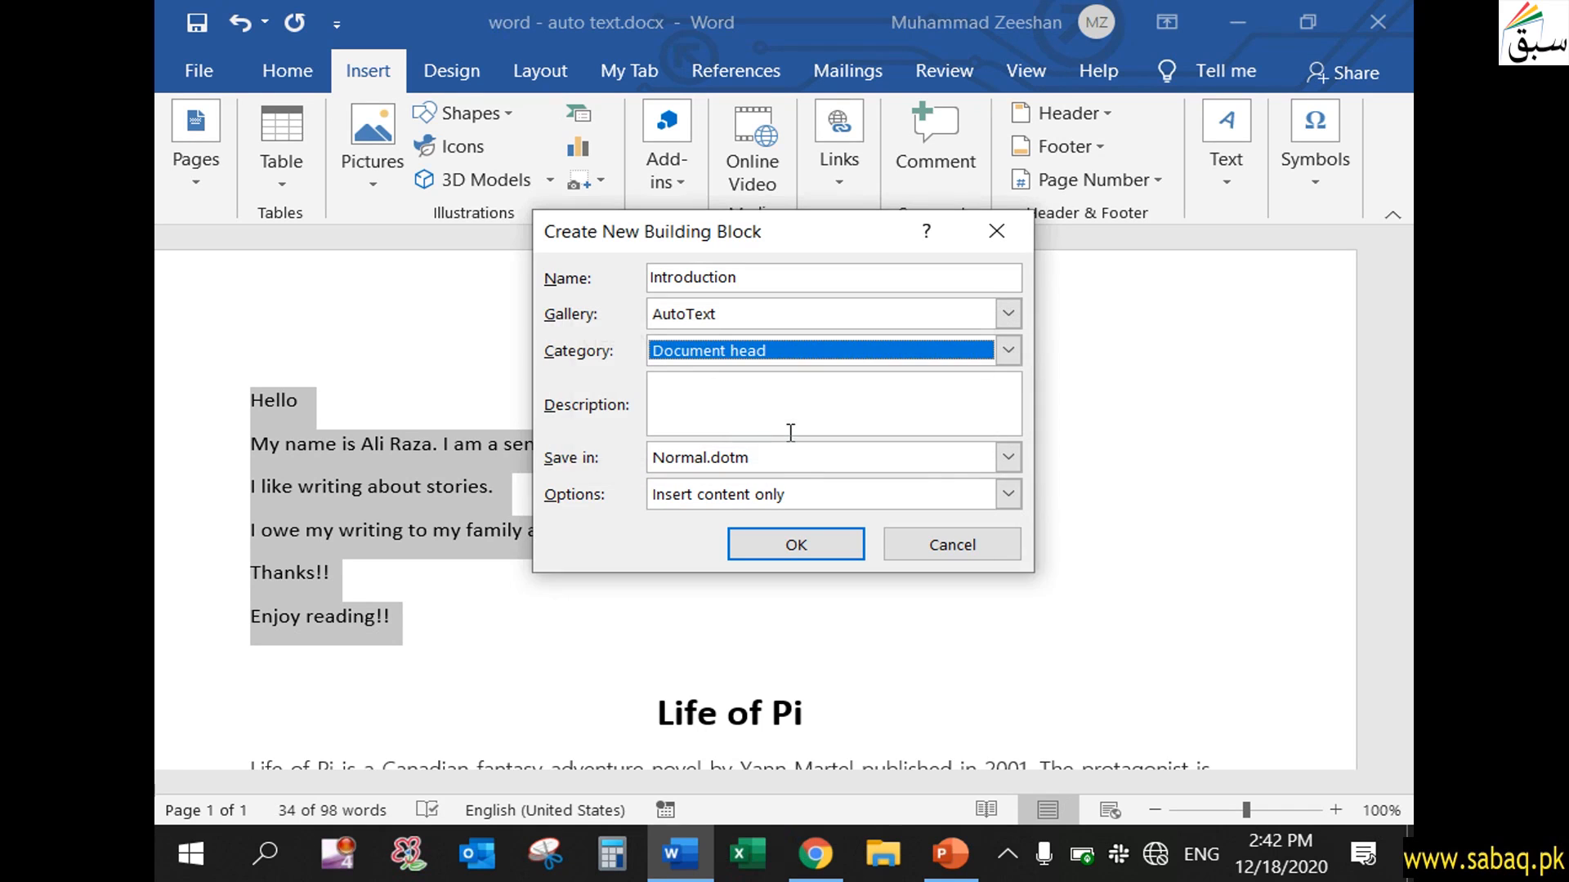
- Set the building block to save in Normal.dotm with the "Insert content only" option
left_click(1012, 456)
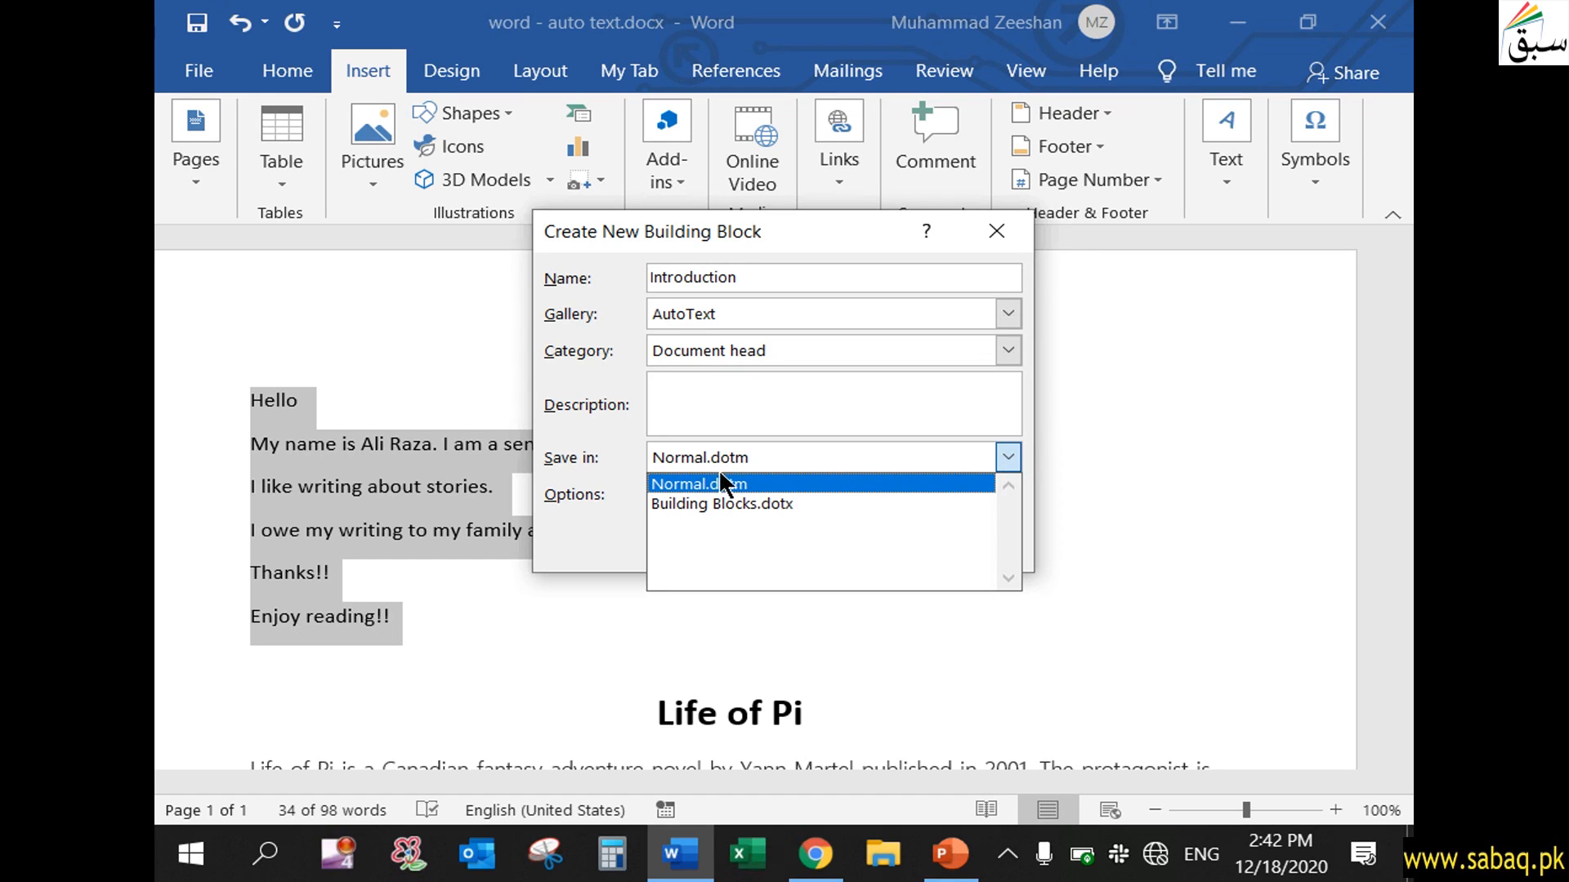
left_click(763, 480)
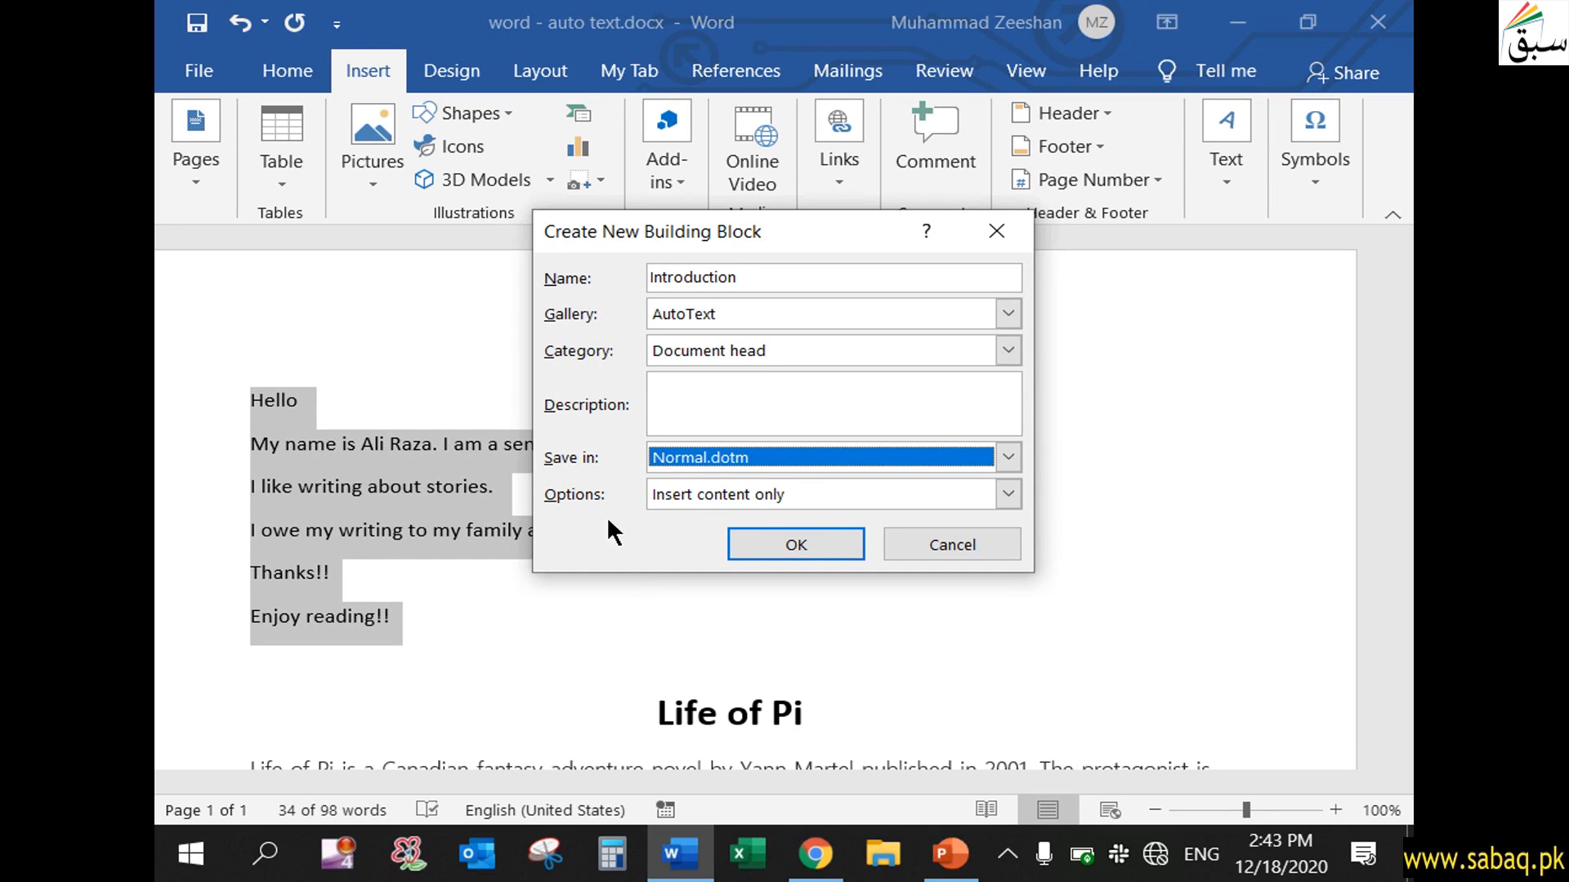
left_click(1009, 494)
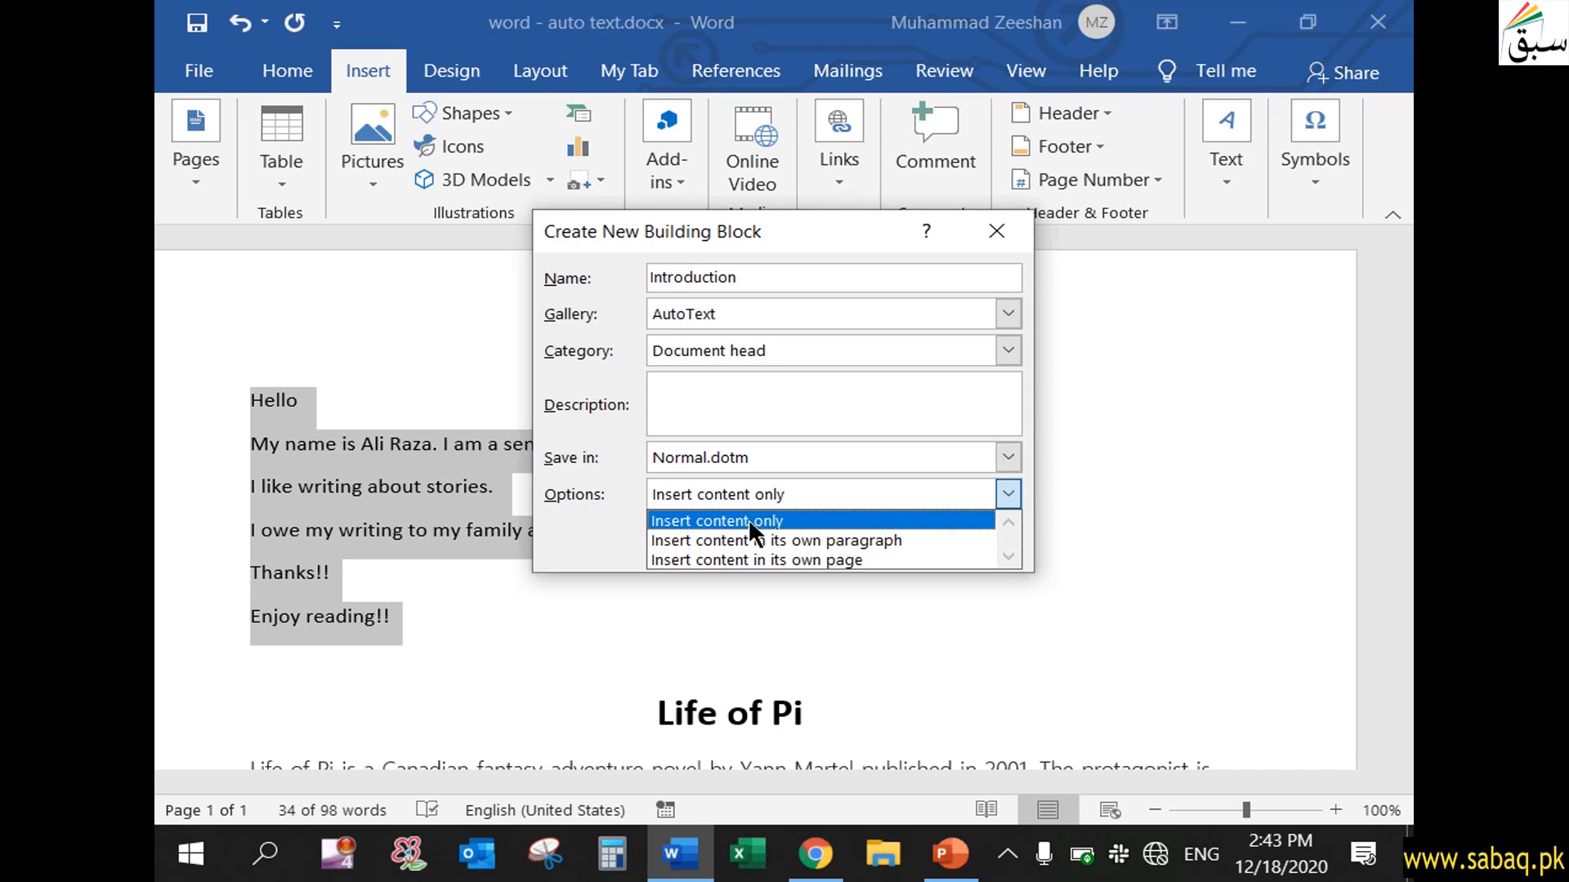
left_click(792, 522)
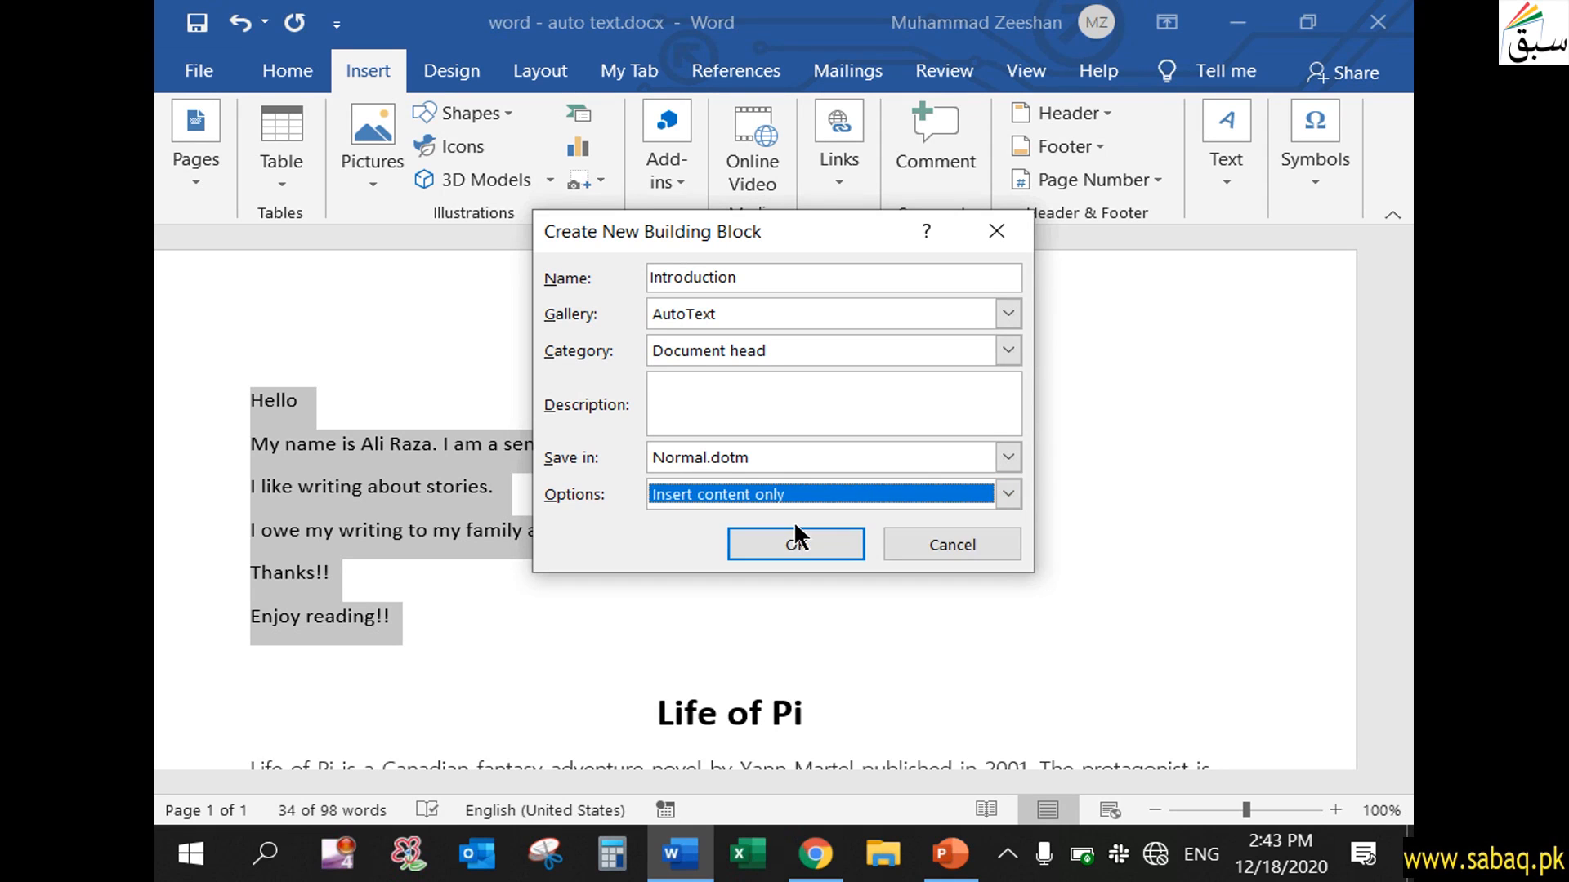
- Enter the description "It is a general introduction of author" and save the building block
left_click(715, 395)
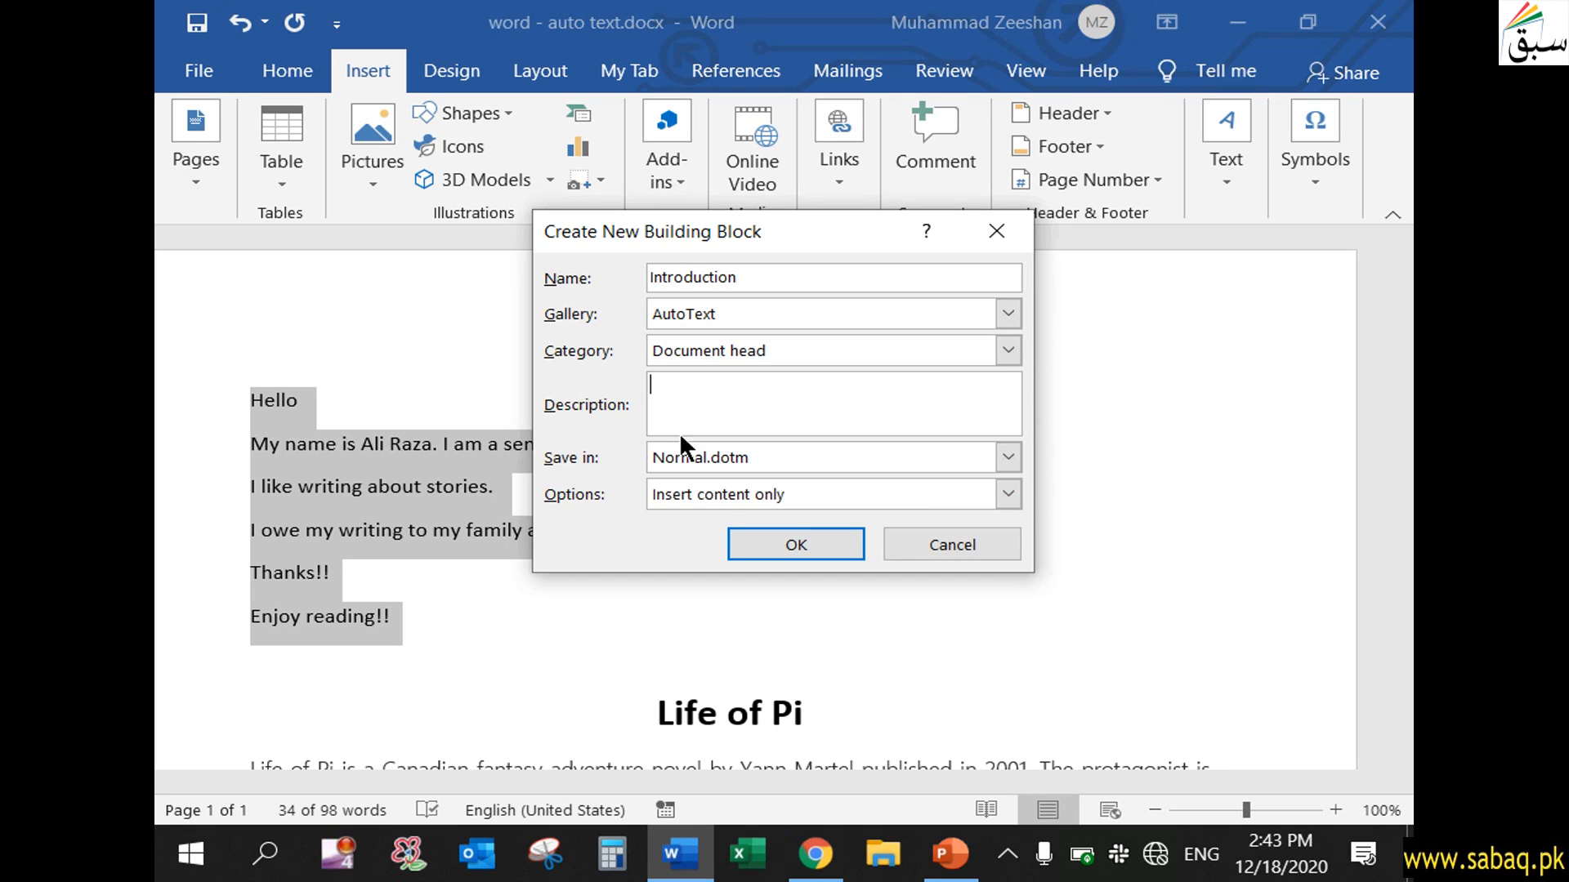
left_click(1250, 807)
type("Its")
key("BackSpace")
type("is a ")
type("intro")
key("BackSpace")
key("BackSpace")
key("BackSpace")
key("BackSpace")
key("BackSpace")
type("general introdictu")
key("BackSpace")
key("BackSpace")
key("BackSpace")
key("BackSpace")
type("uctio")
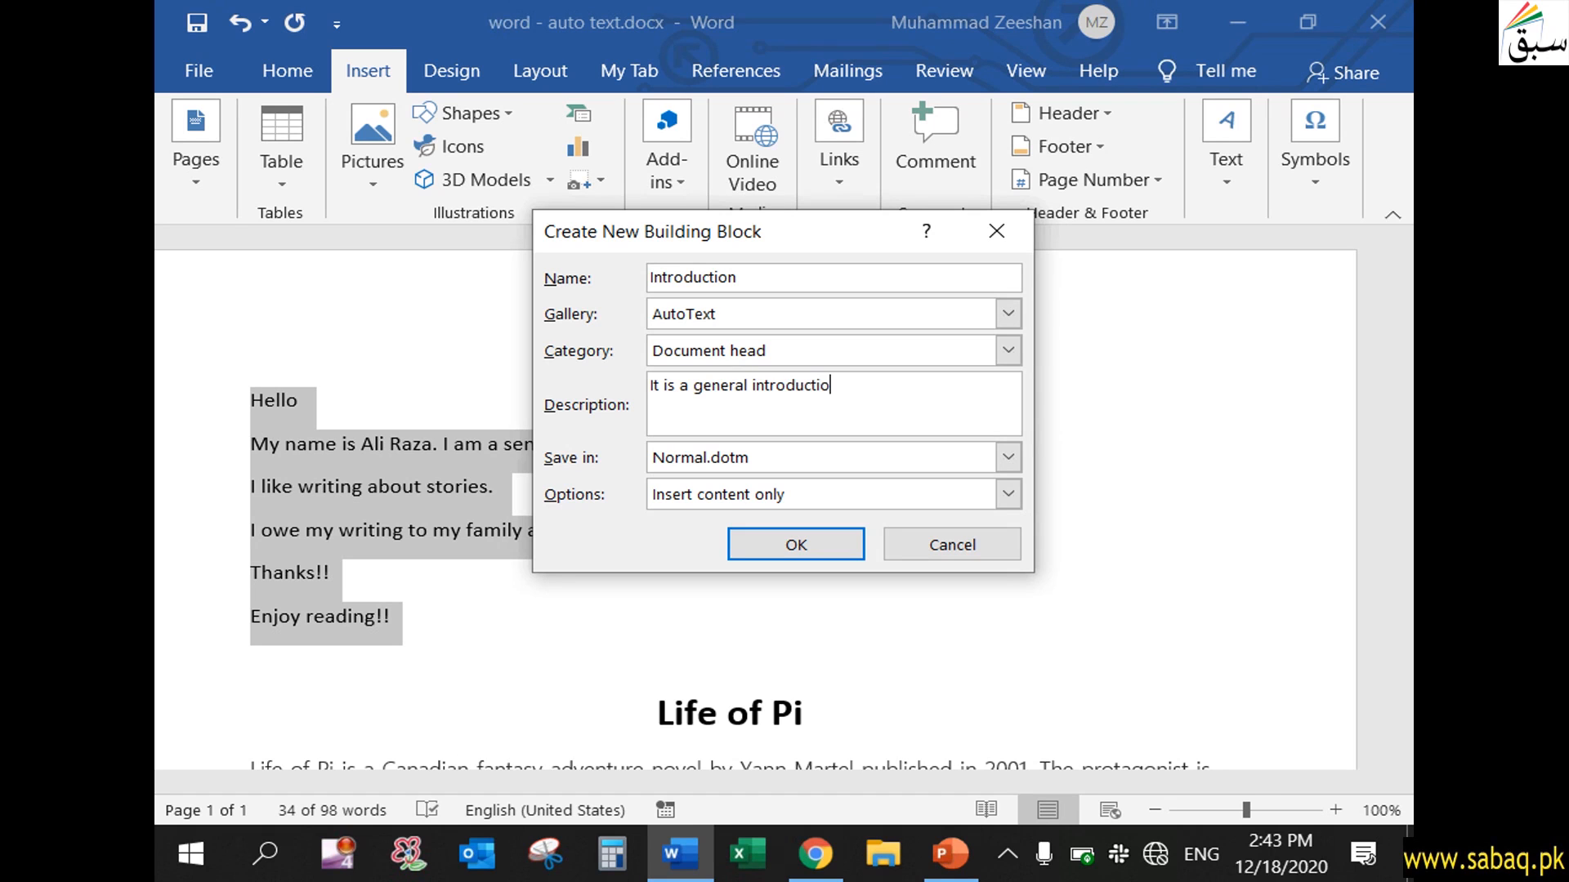
type("n of author")
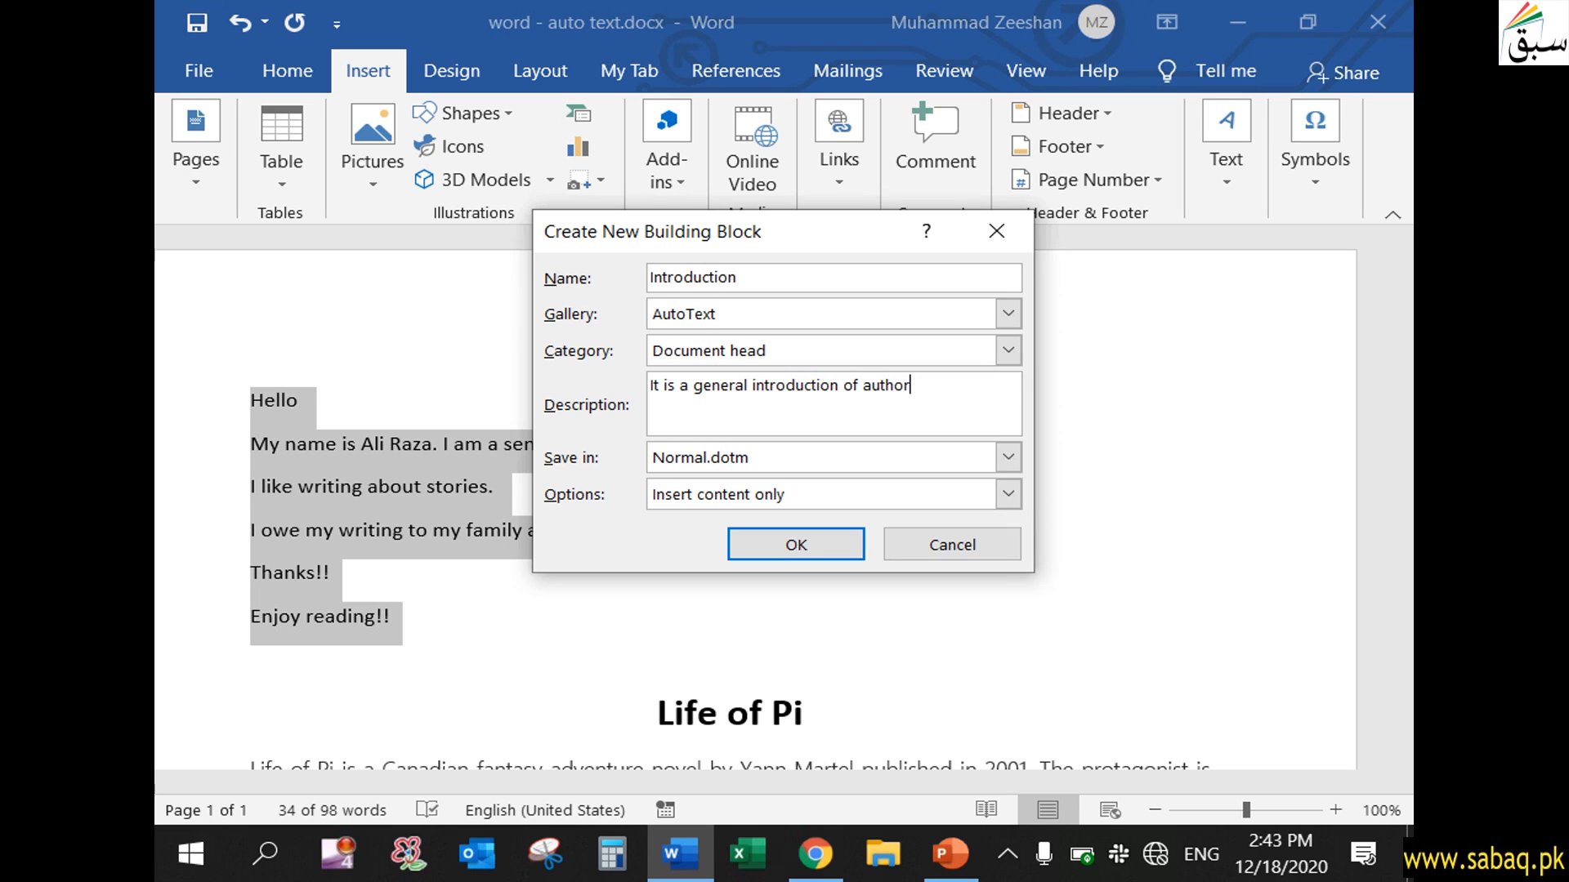
left_click(824, 546)
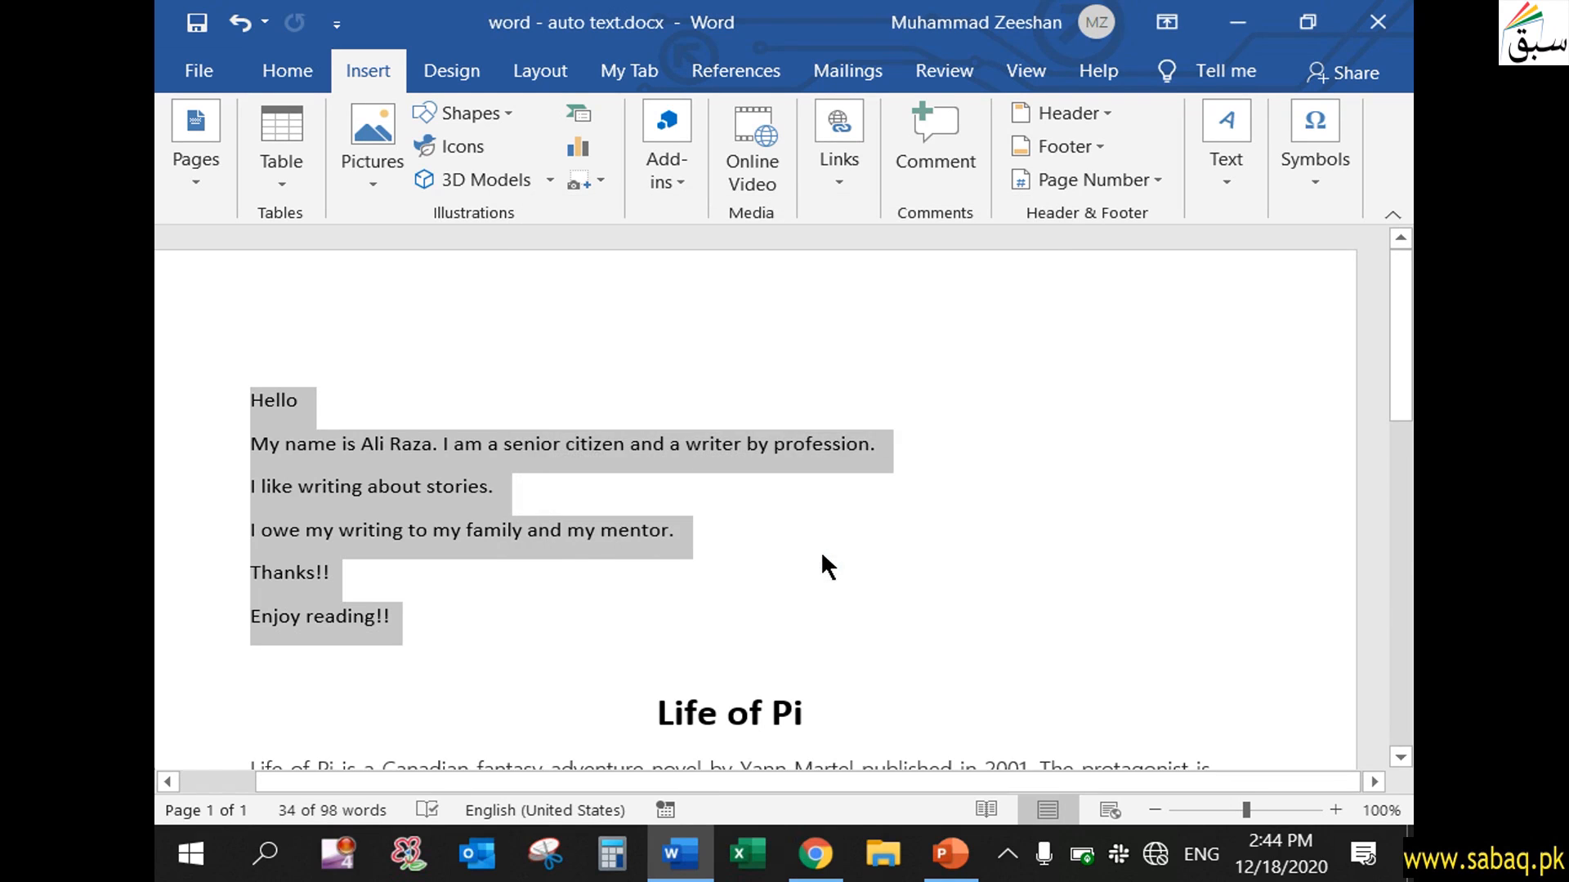
- Deselect the greeting text and create a new blank document
left_click(476, 634)
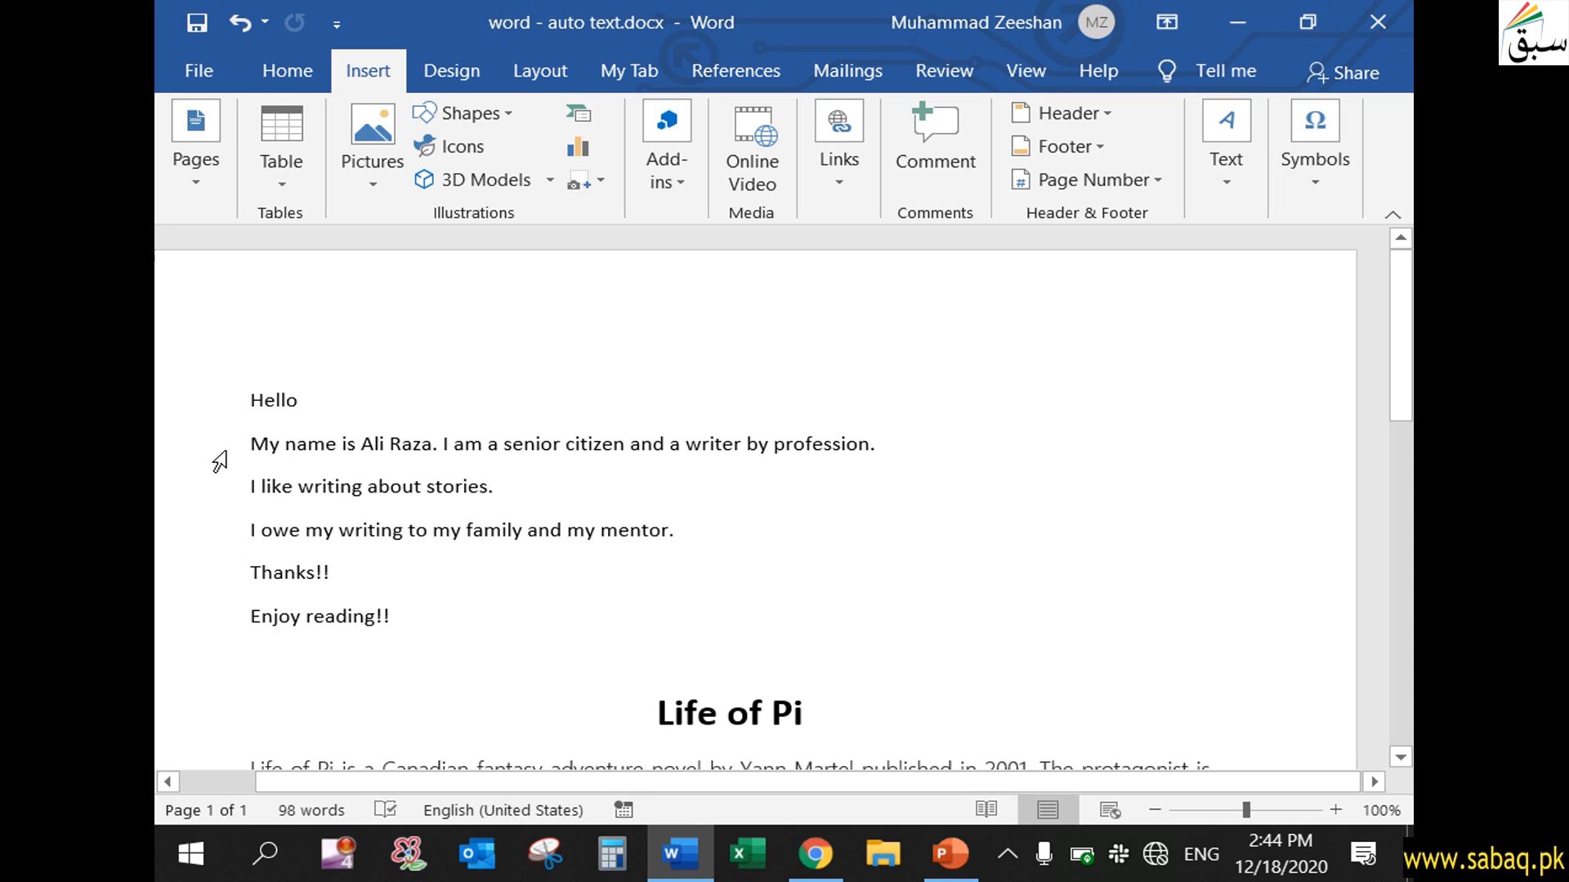
left_click(204, 73)
left_click(232, 199)
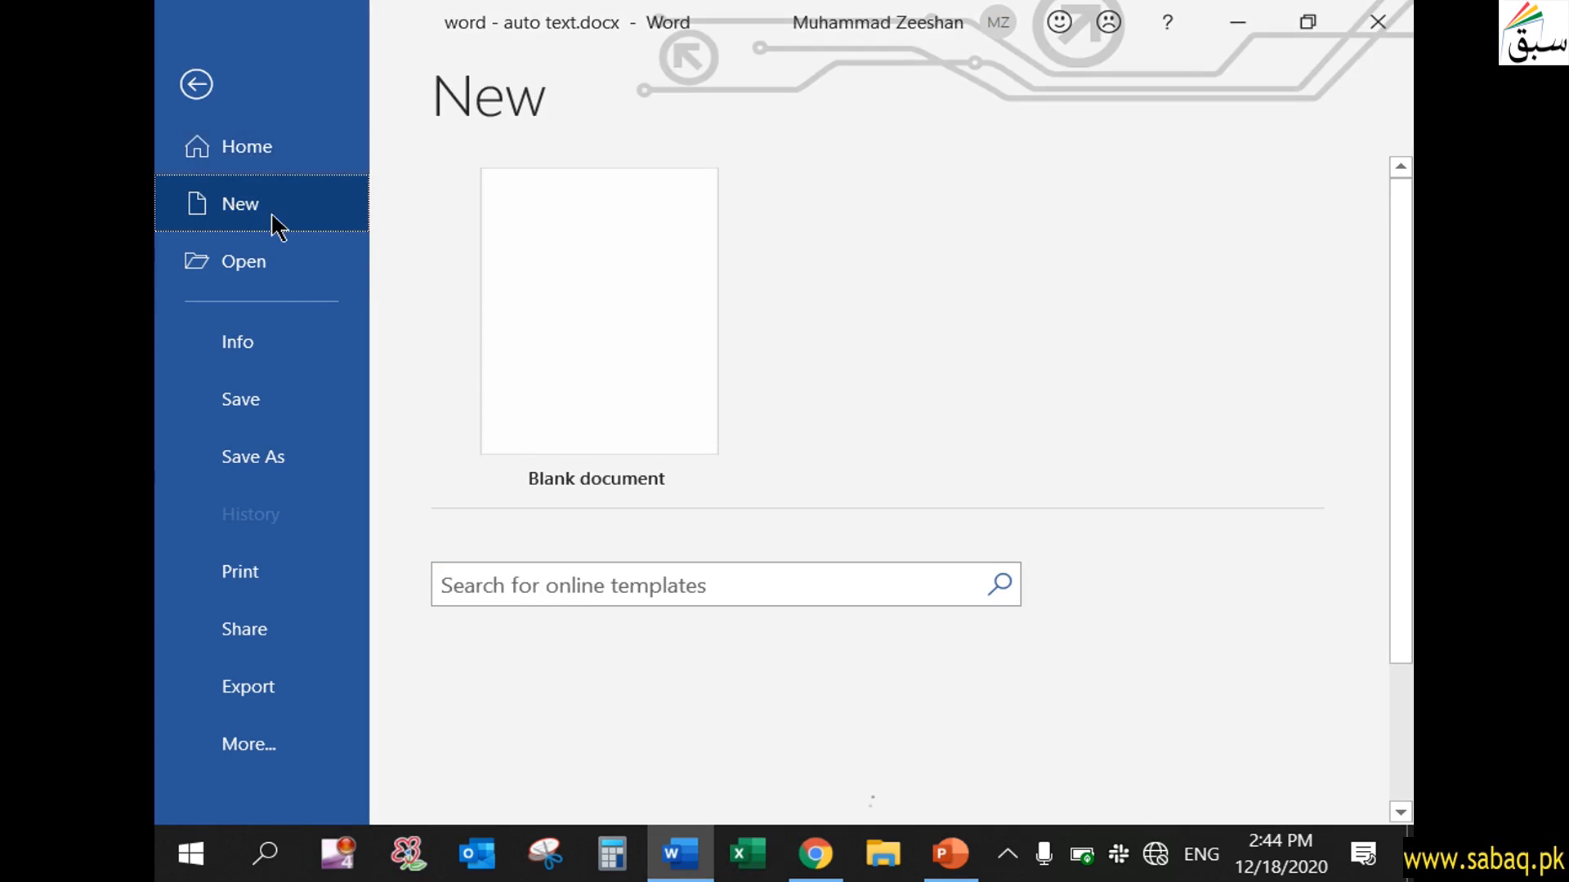
left_click(639, 348)
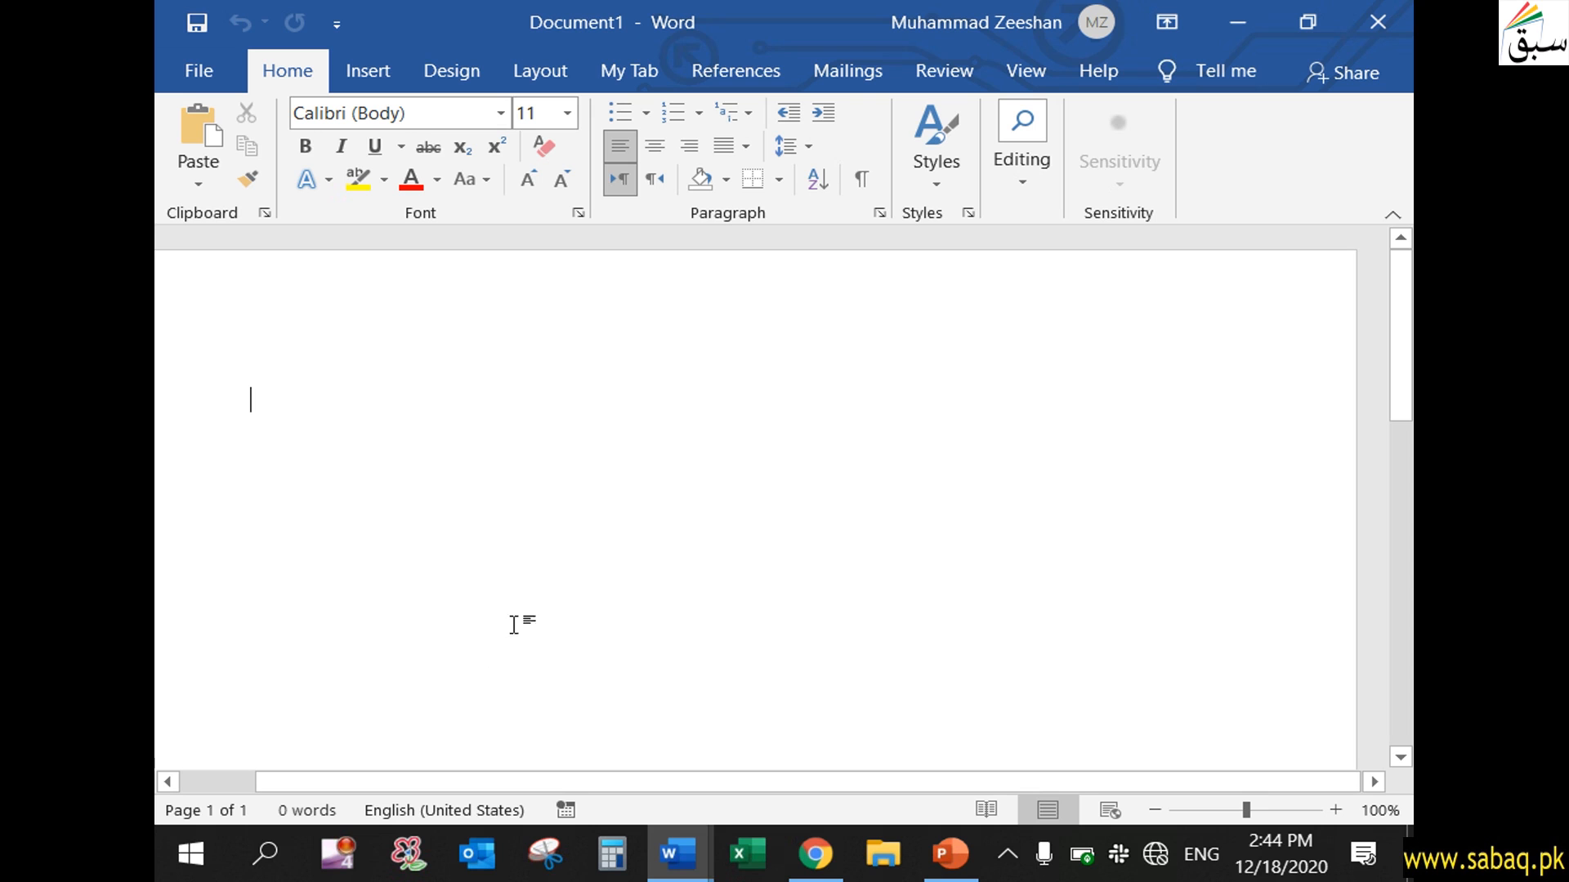
- Insert the Introduction AutoText entry from the Document head category into the blank document
left_click(375, 82)
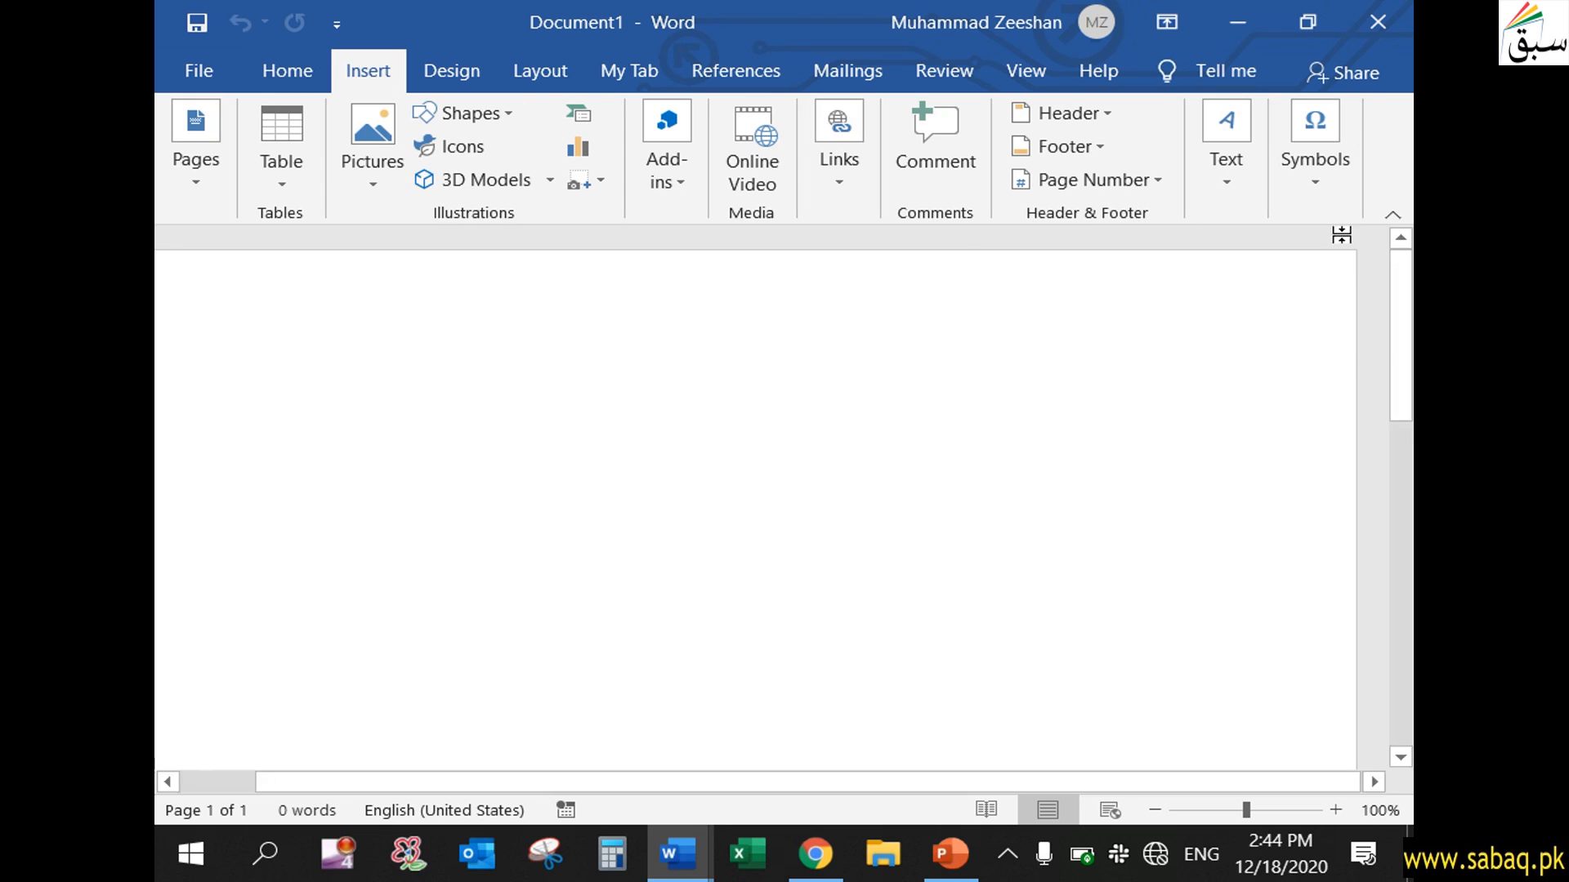
left_click(1240, 197)
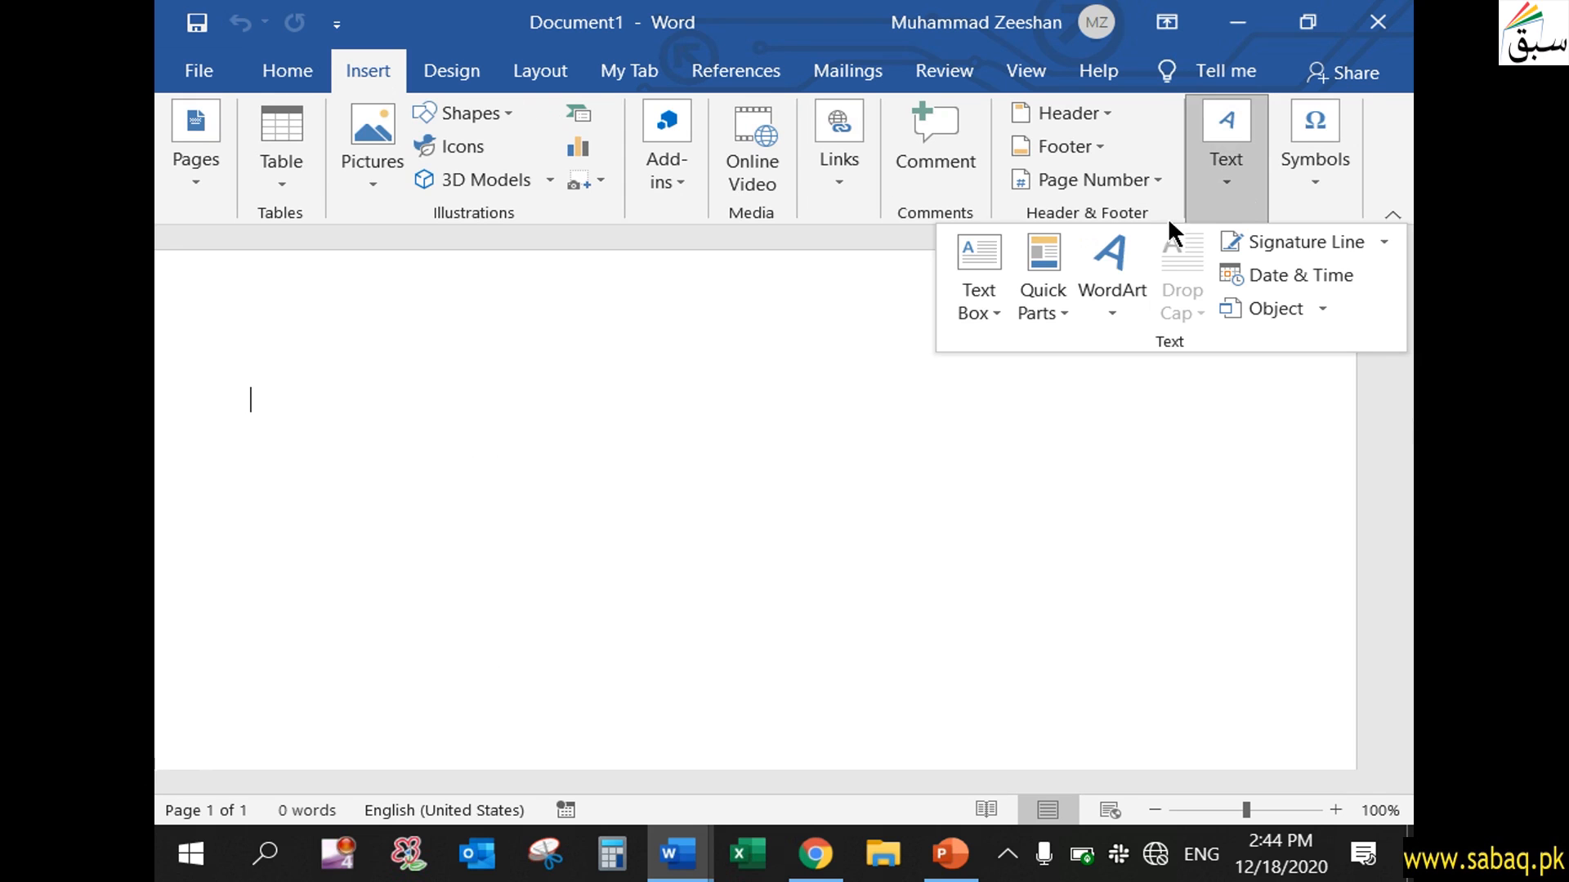
left_click(1044, 302)
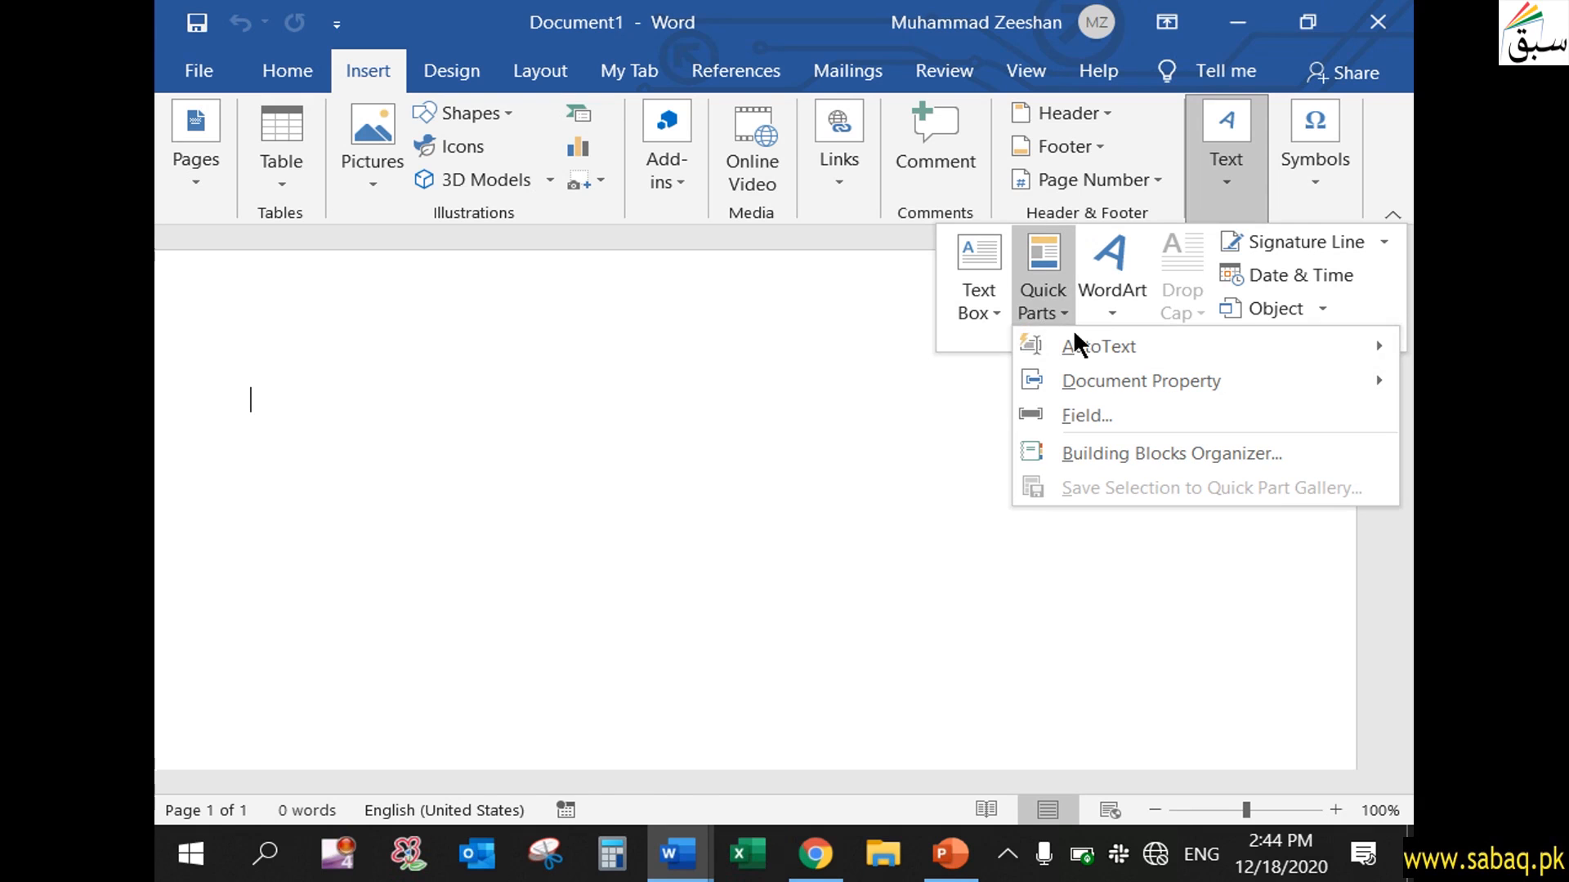
mouse_move(1079, 343)
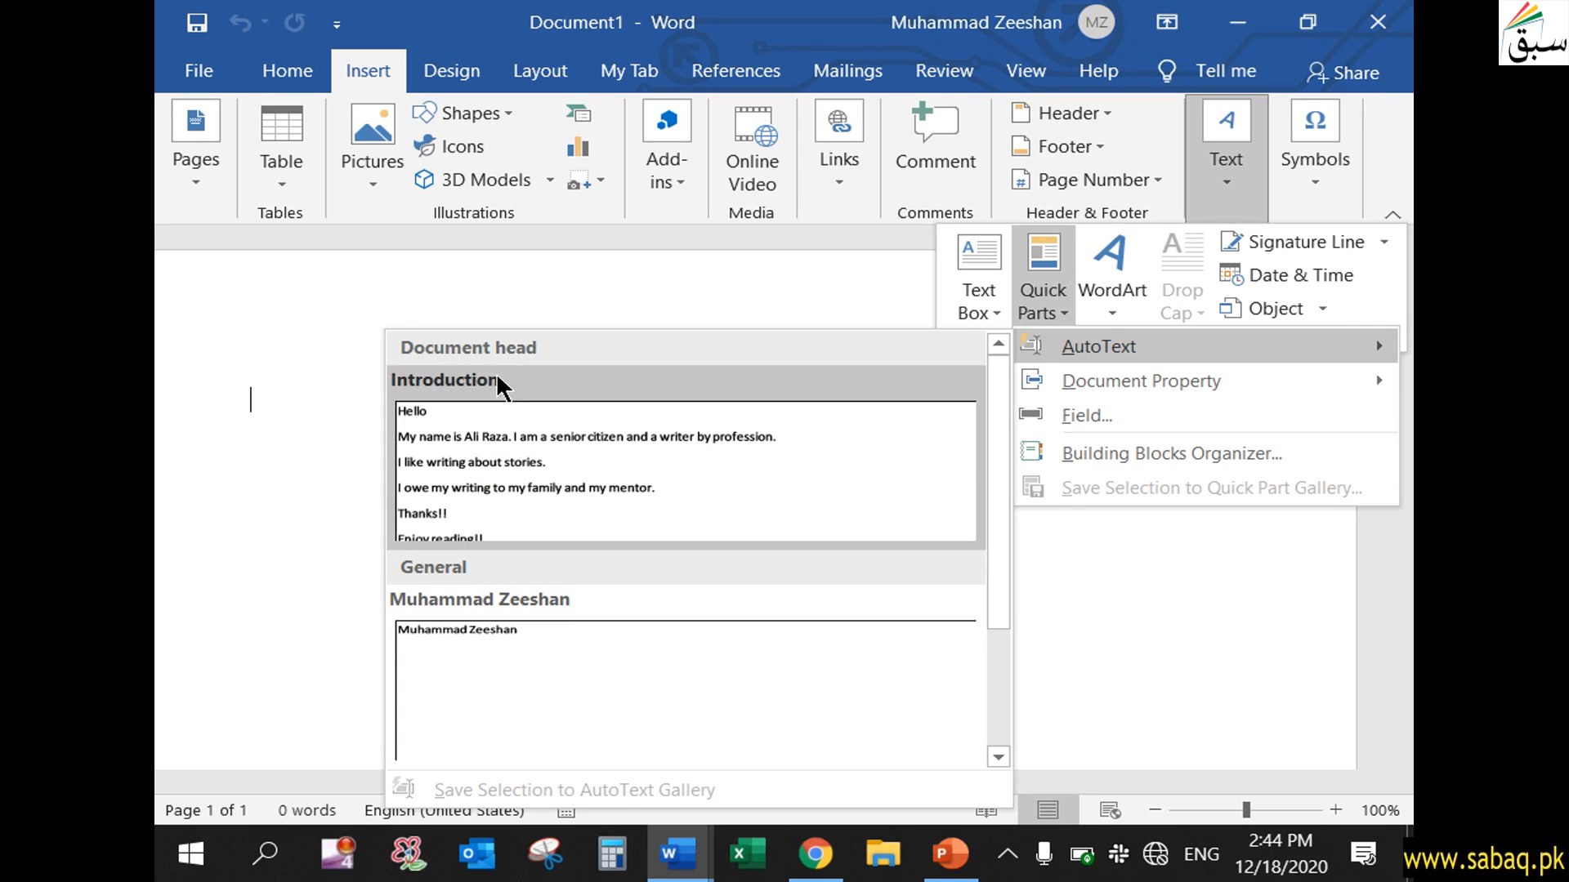
left_click(537, 435)
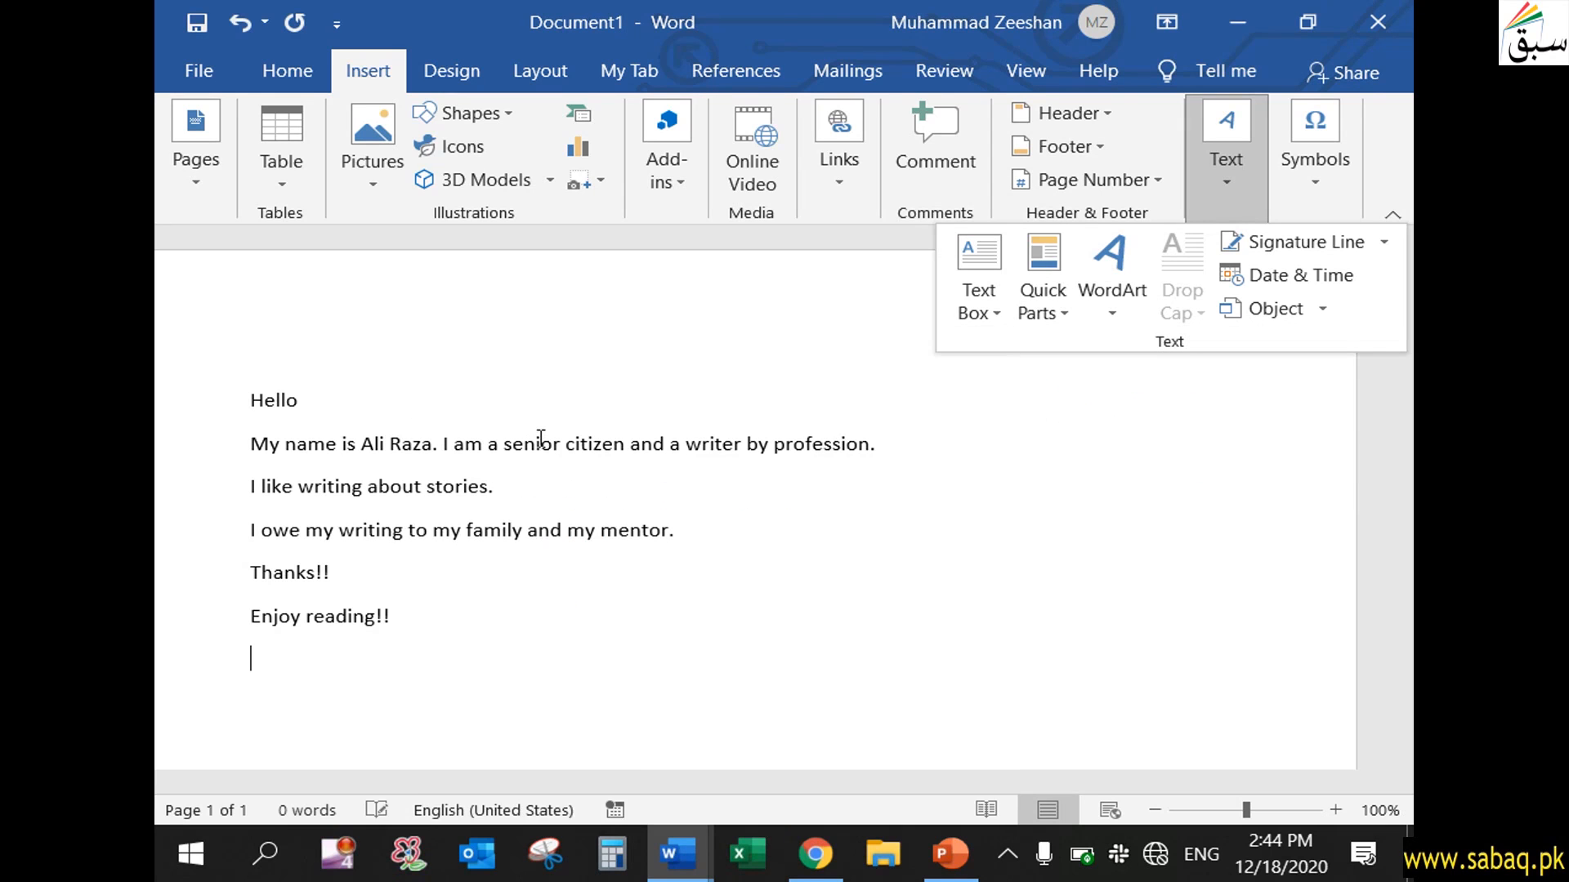
left_click(330, 656)
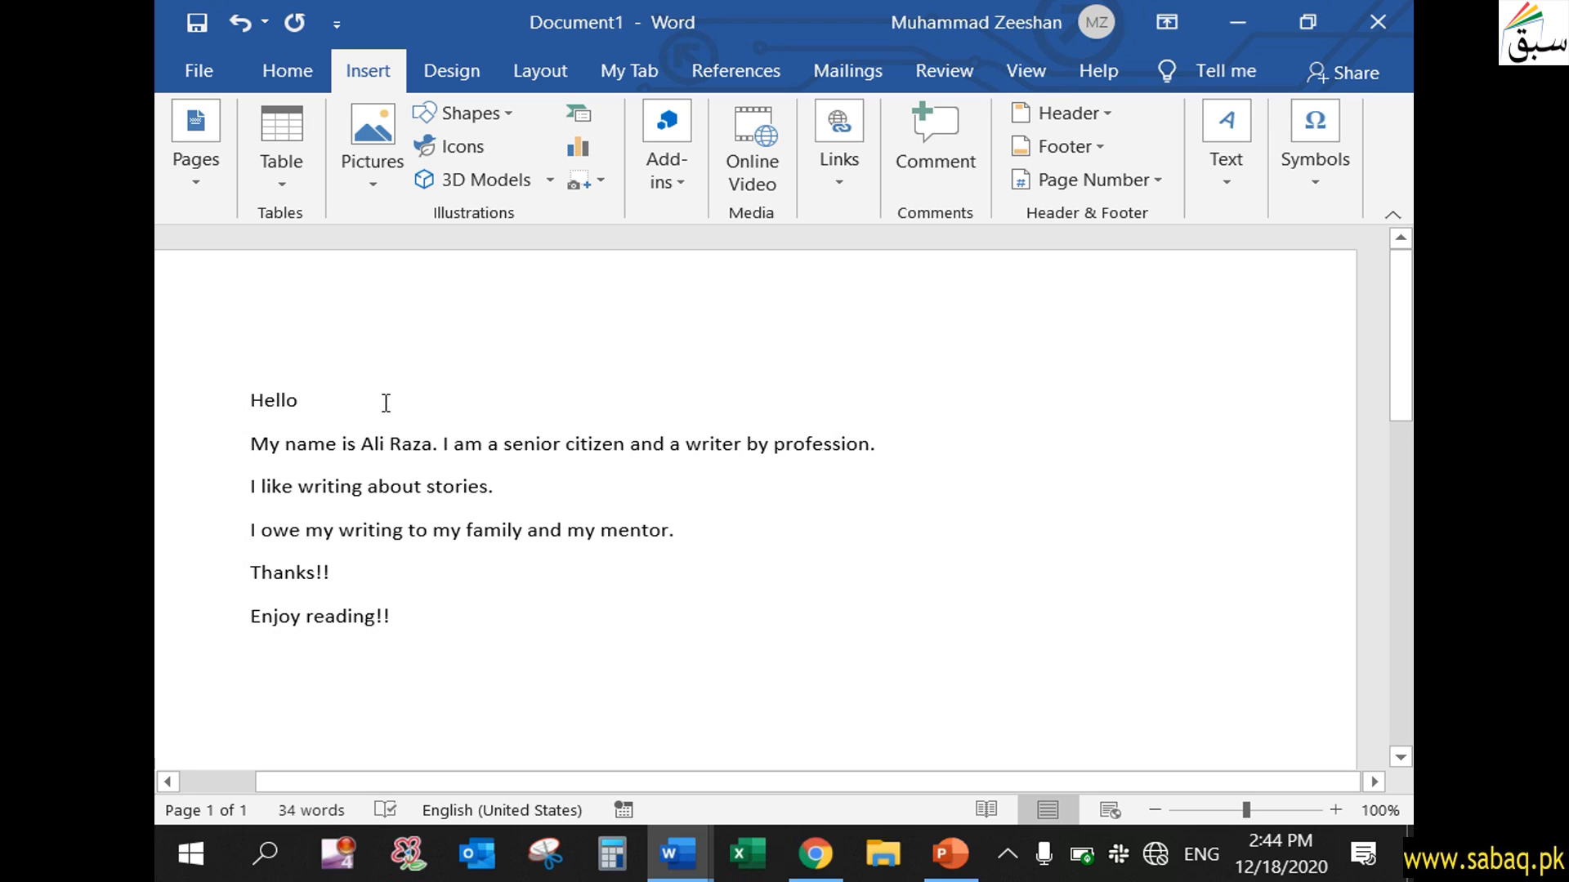
- Delete the inserted introduction, enter "Intro" instead, and accept the AutoText suggestion to reinsert the full text
left_click_drag(248, 397, 451, 654)
key("Delete")
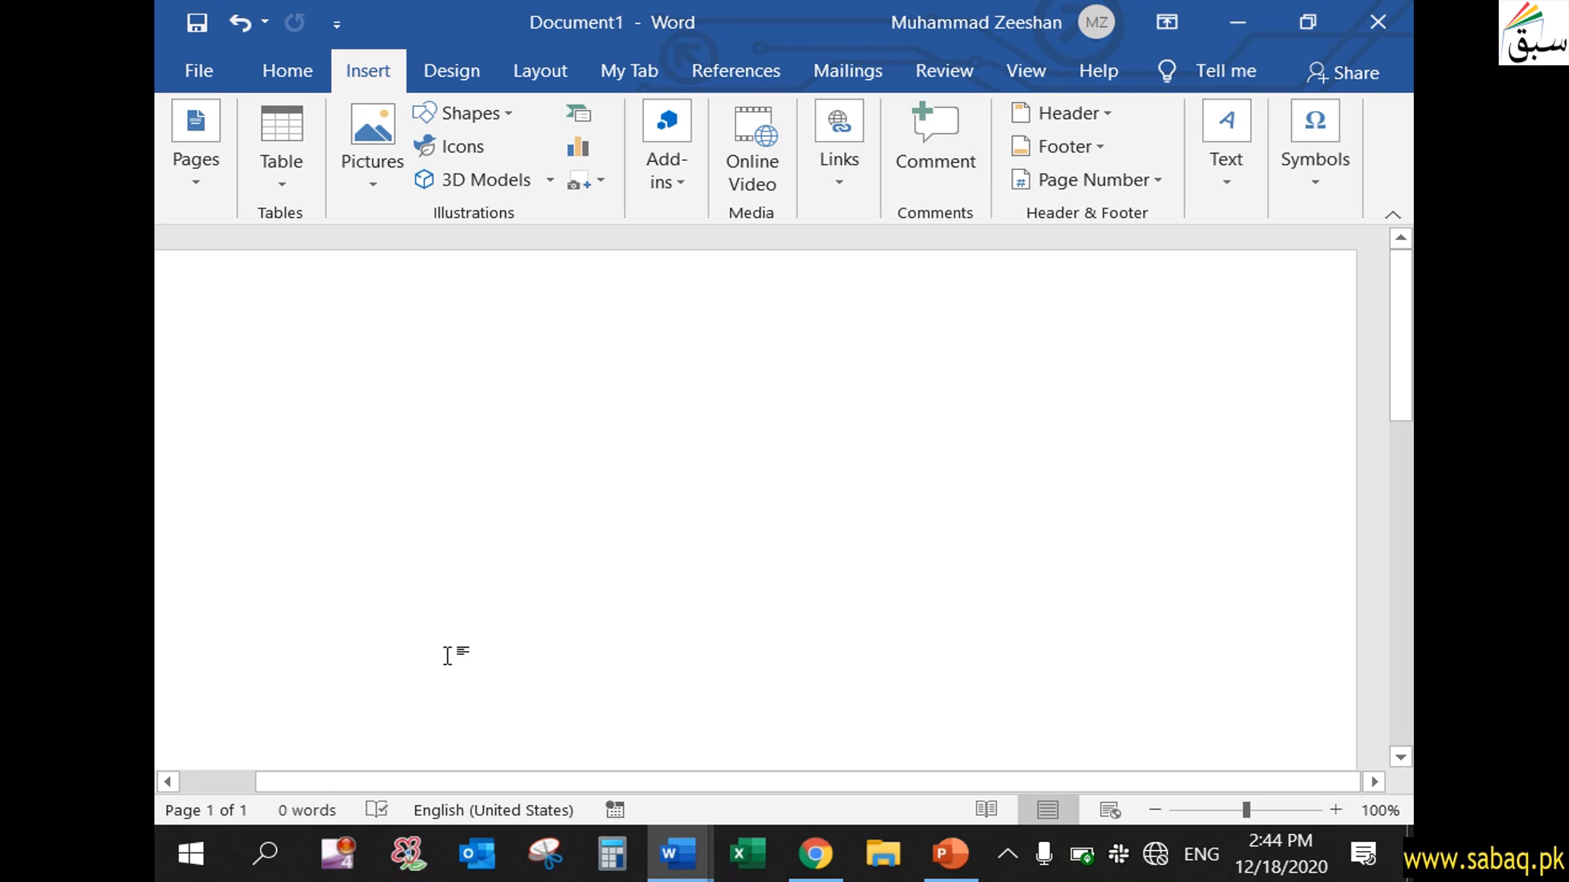
type("I")
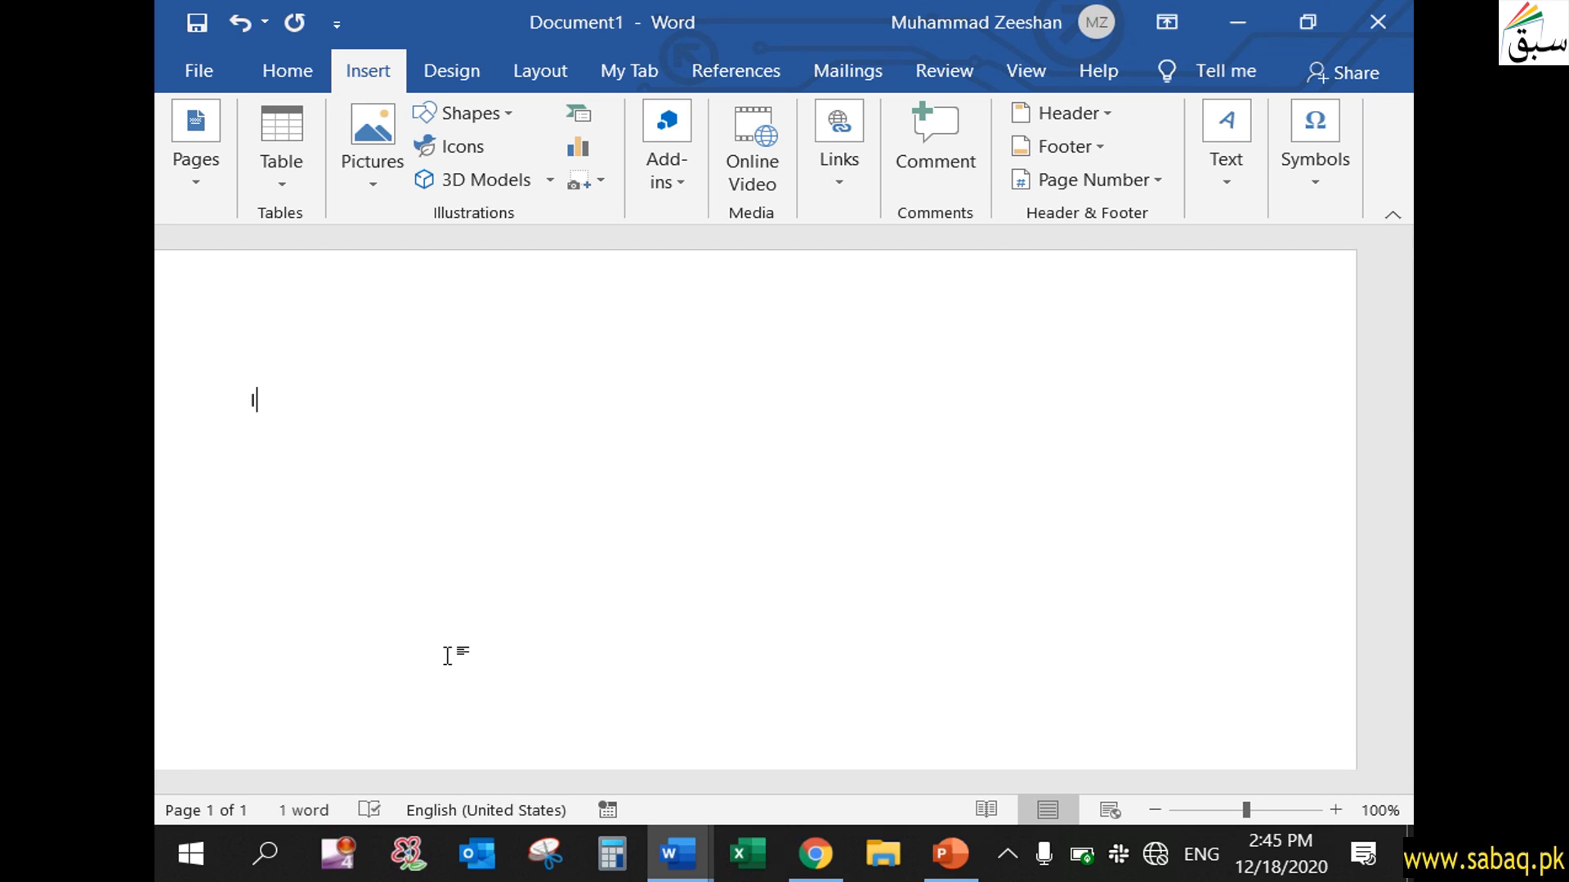
type("ntro")
key("BackSpace")
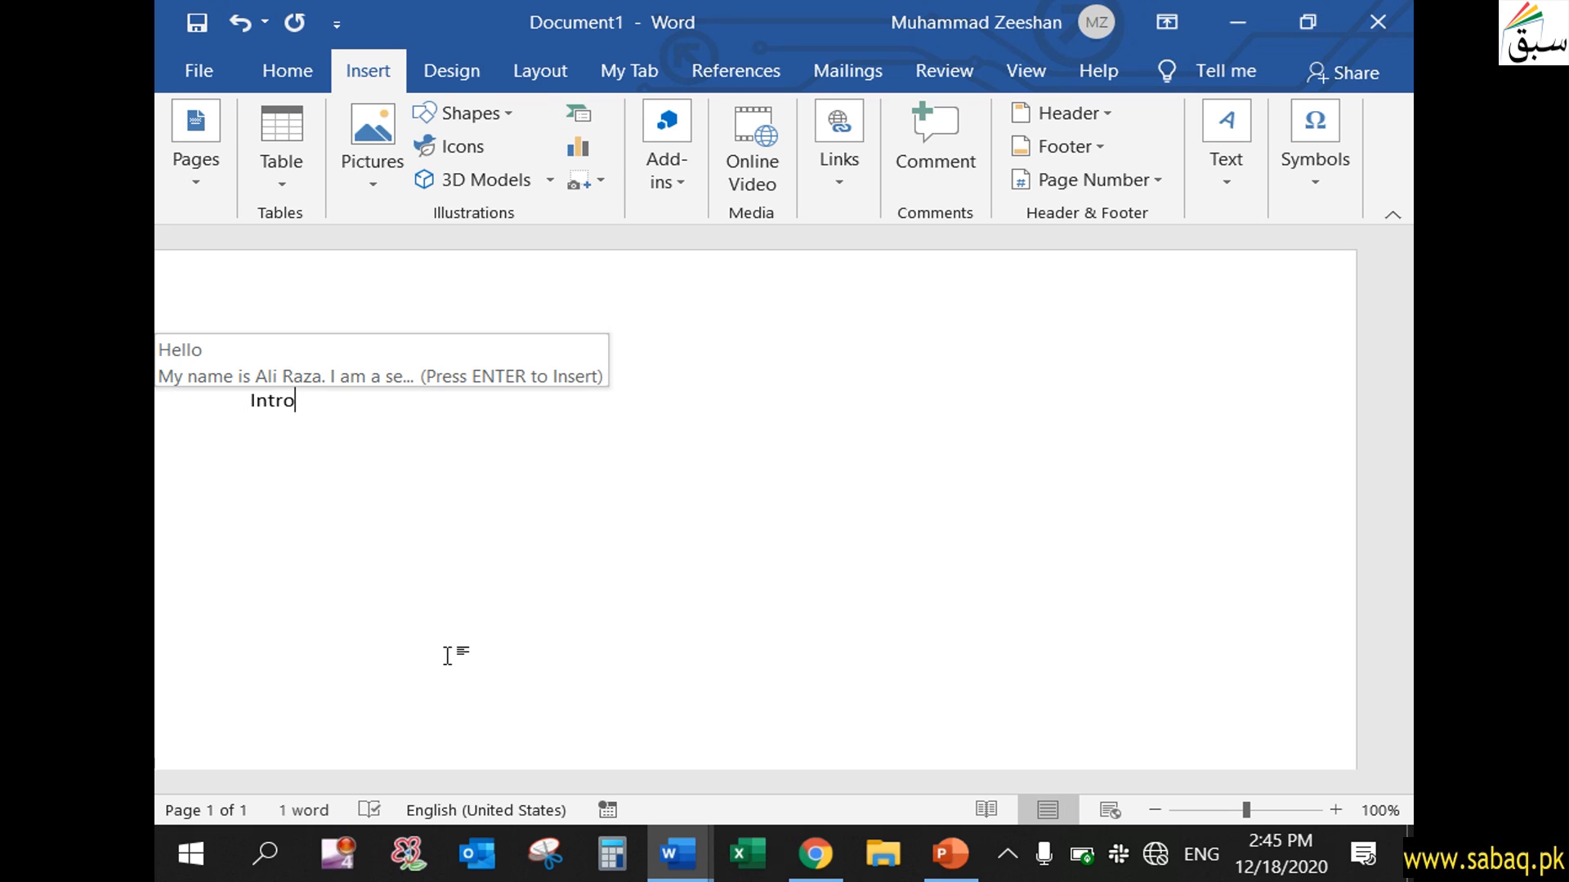
key("Return")
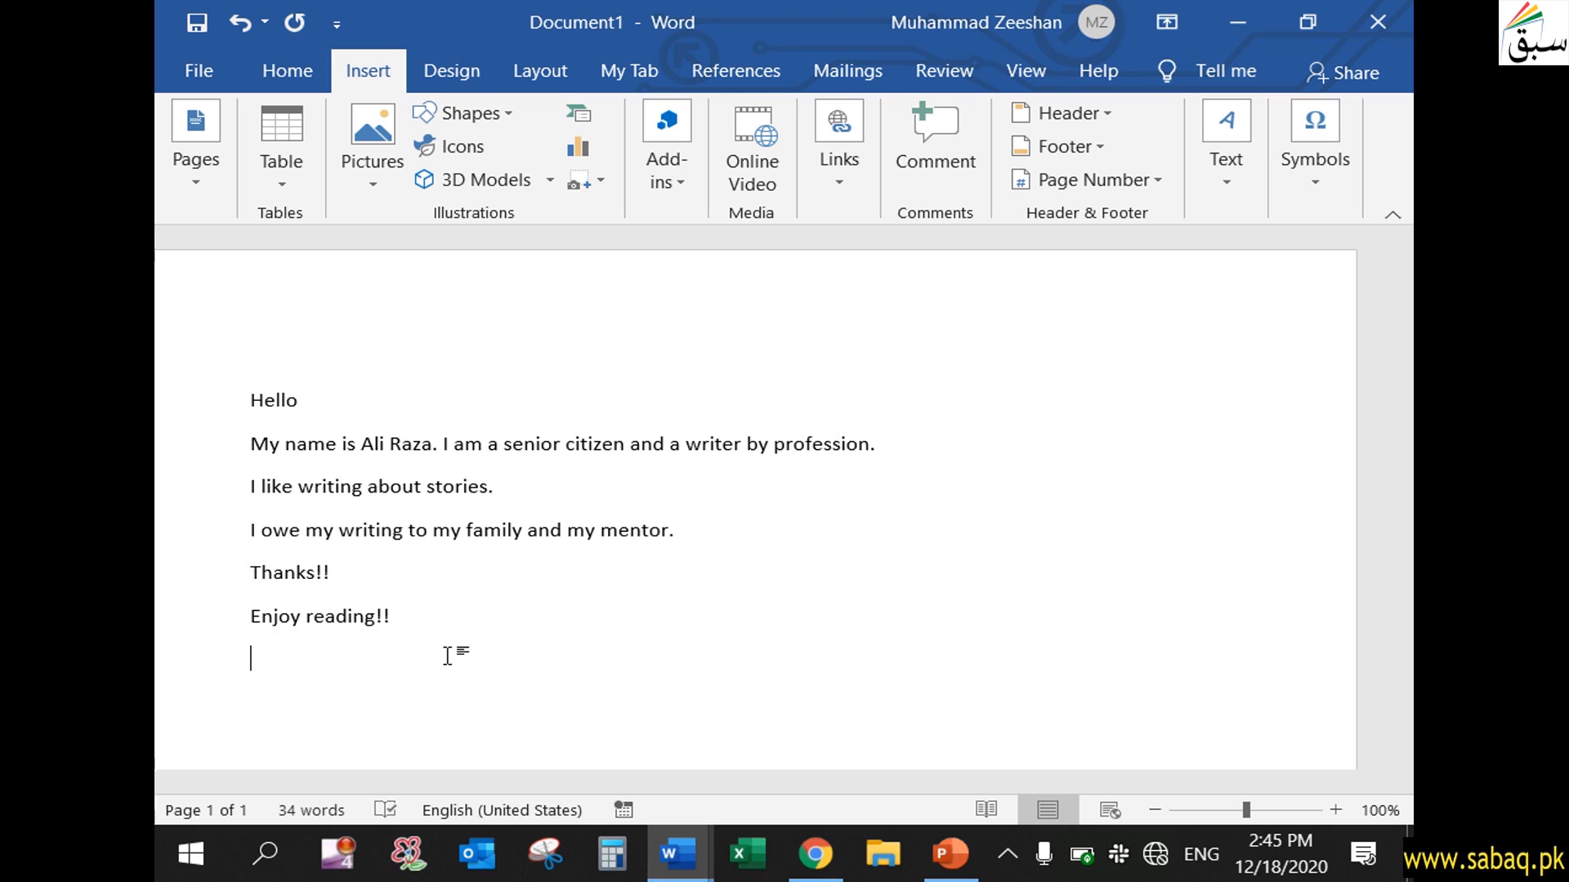
- Look up the Introduction entry in the AutoText gallery's Document head category, and close the gallery
left_click(1225, 196)
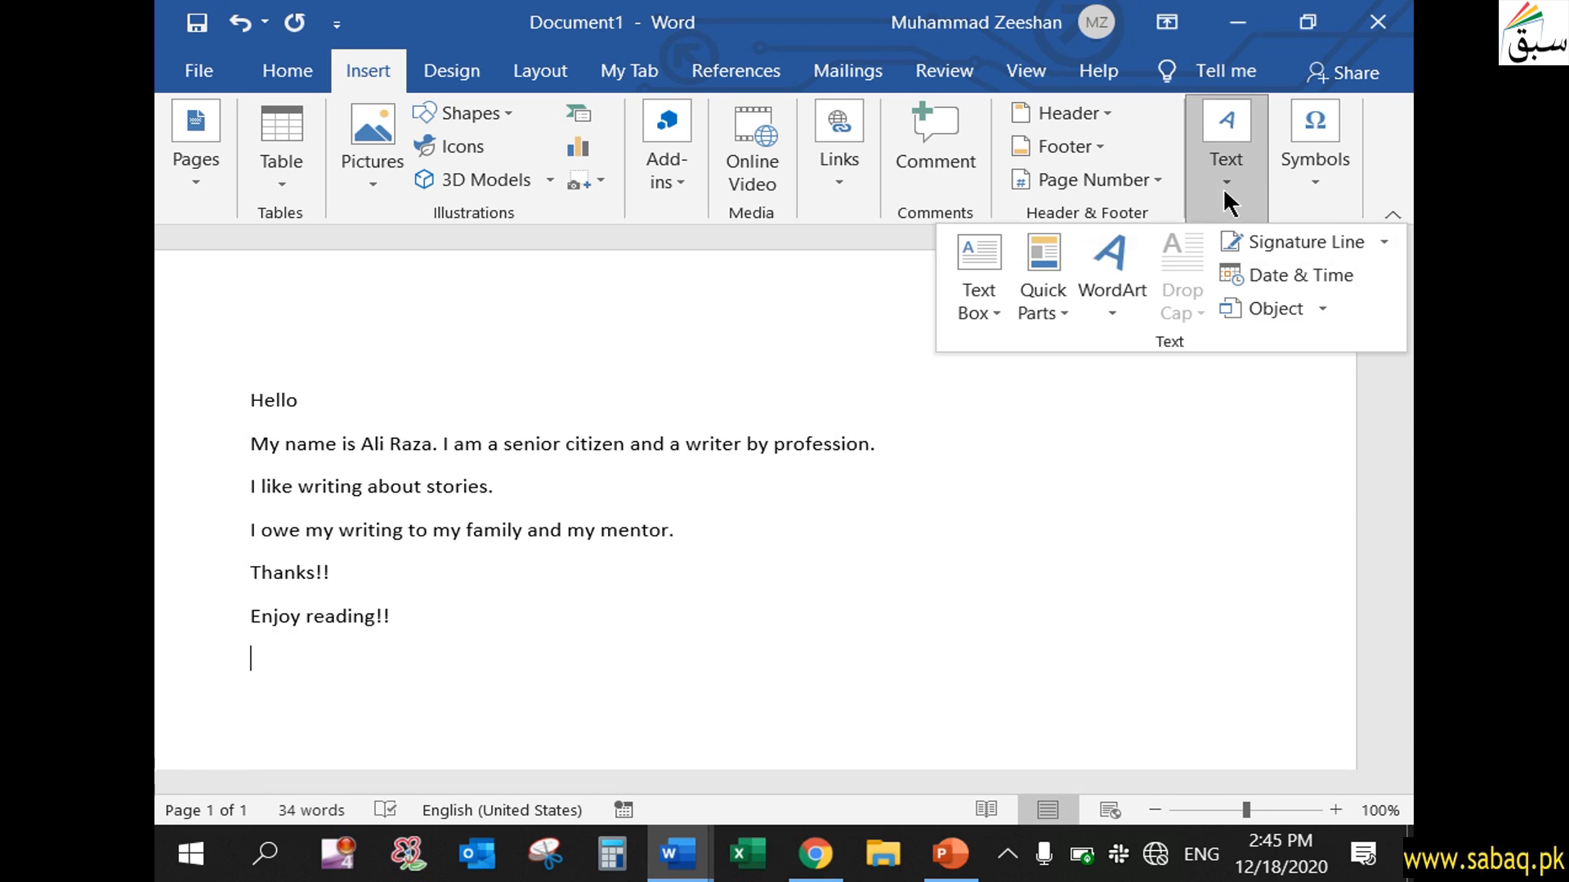
left_click(1035, 311)
mouse_move(1066, 343)
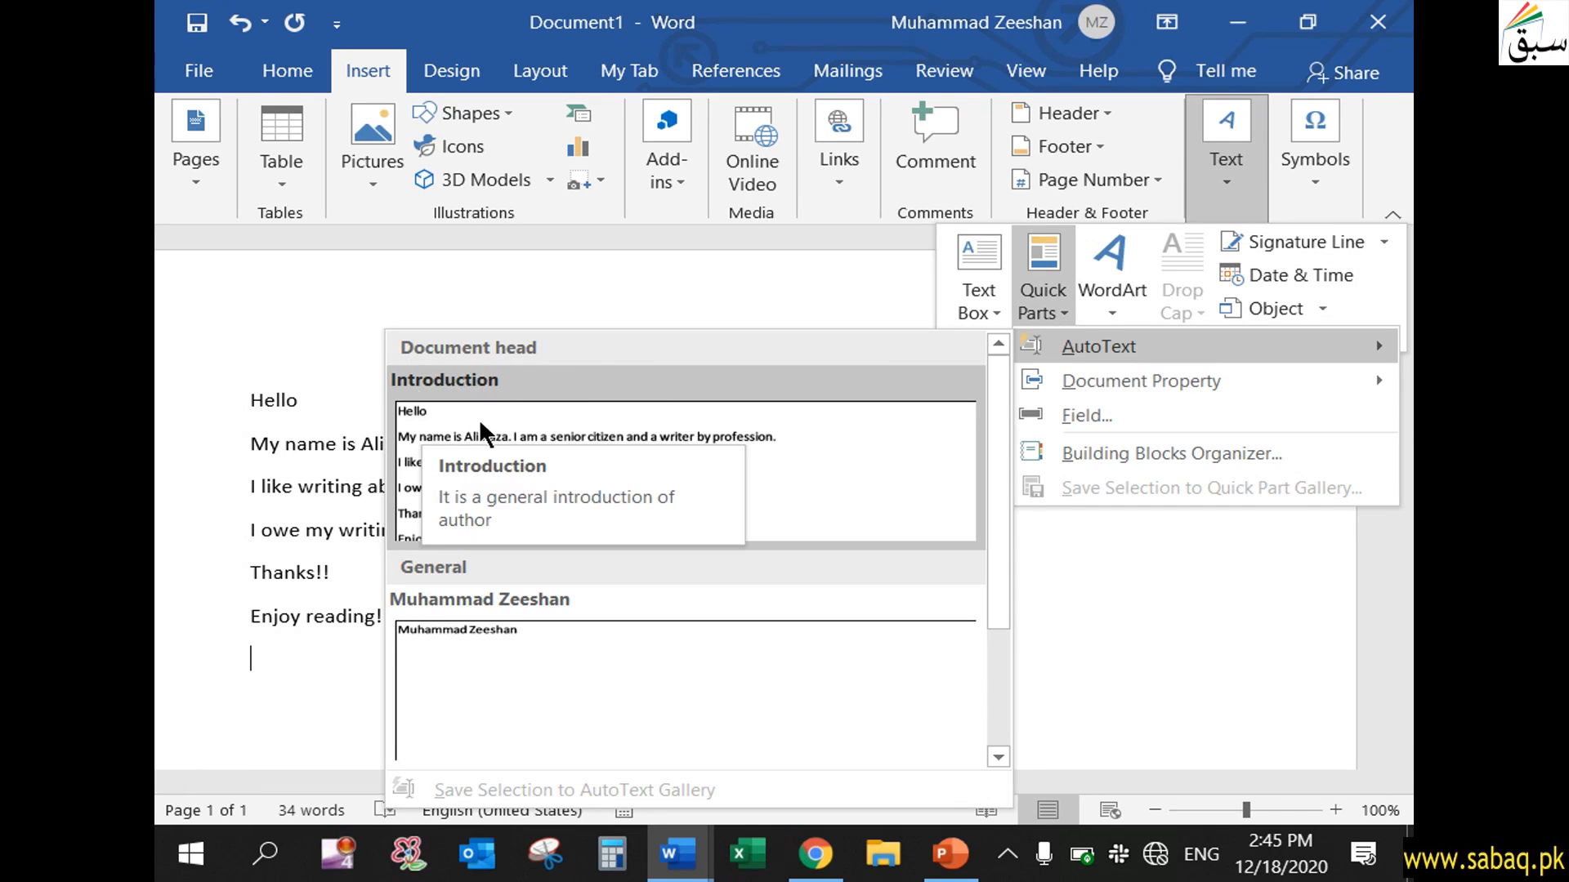
left_click(307, 398)
- Delete the introduction text, enter "intro", and try to expand it into the AutoText entry
left_click_drag(414, 630, 164, 413)
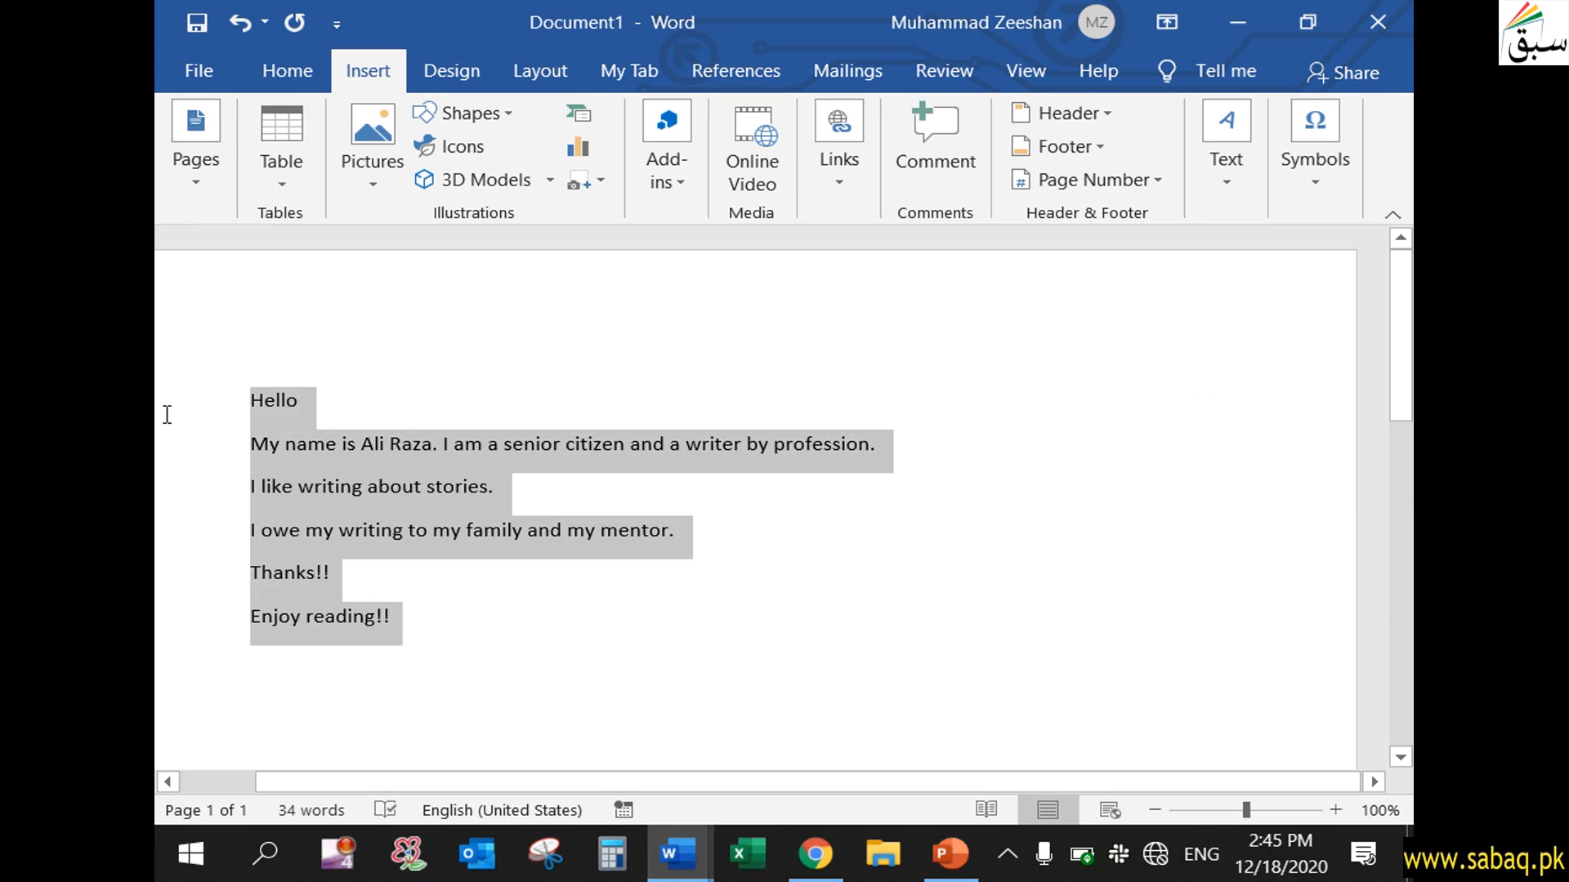
key("Delete")
type("intro")
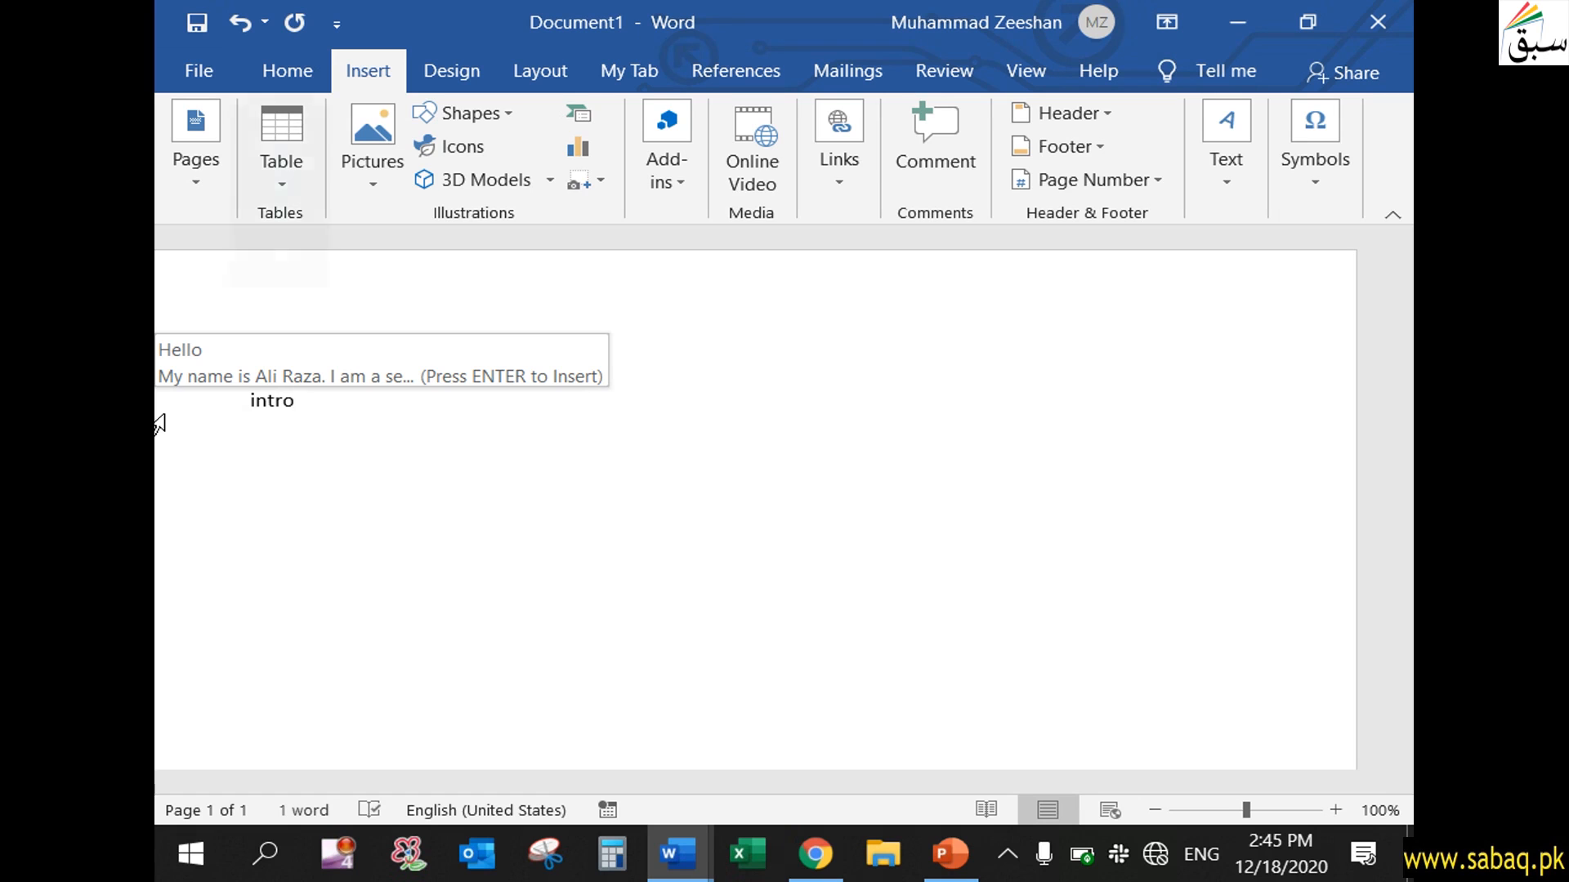
key("XF86AudioRaiseVolume")
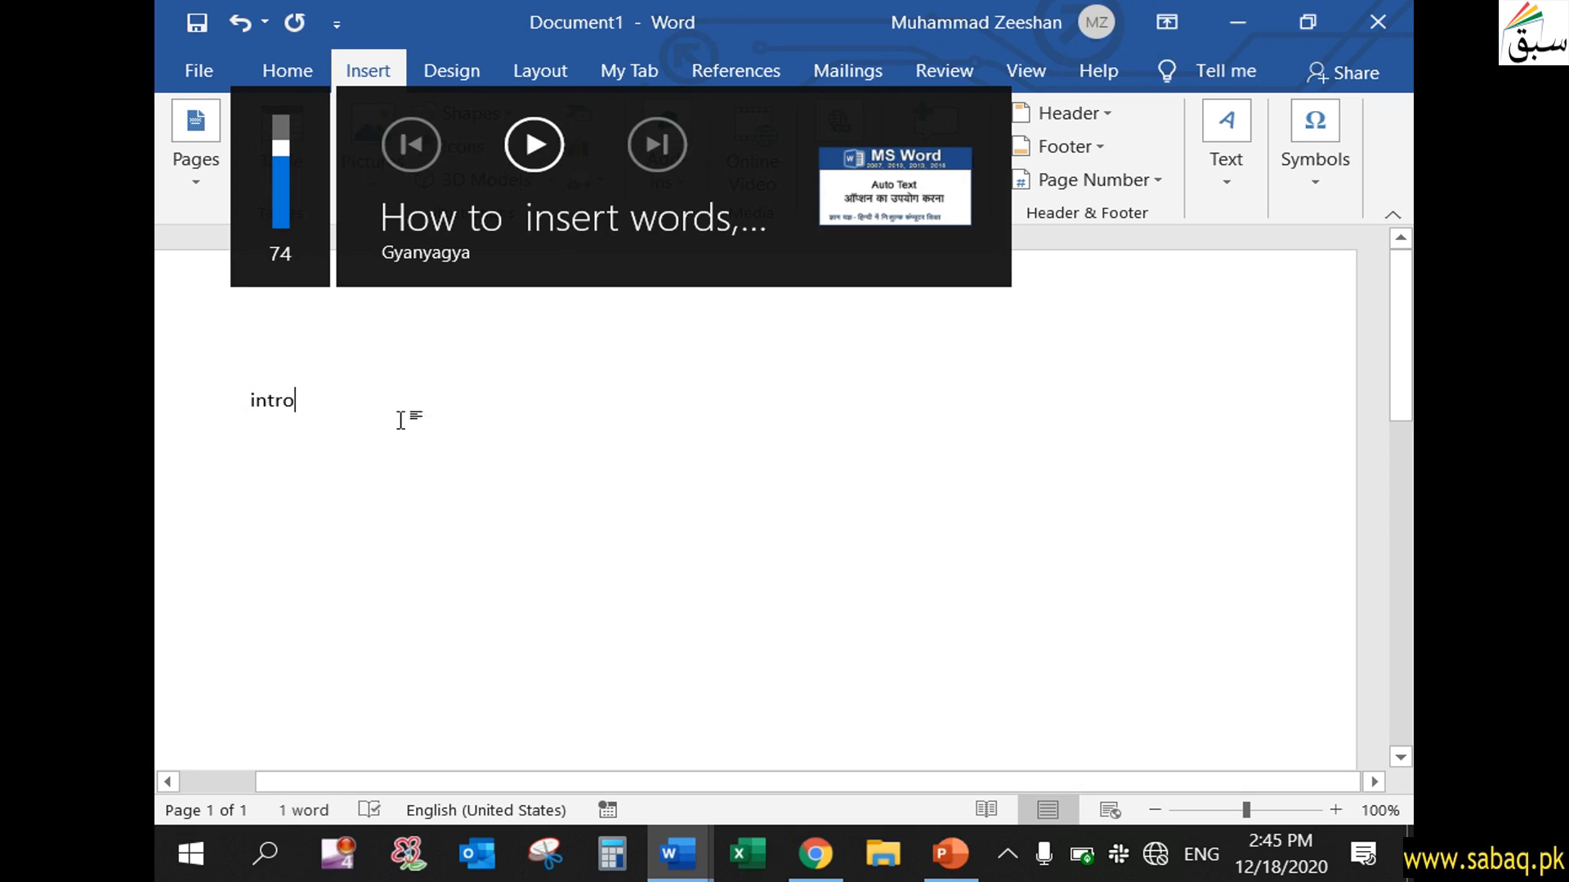
key("XF86AudioRaiseVolume")
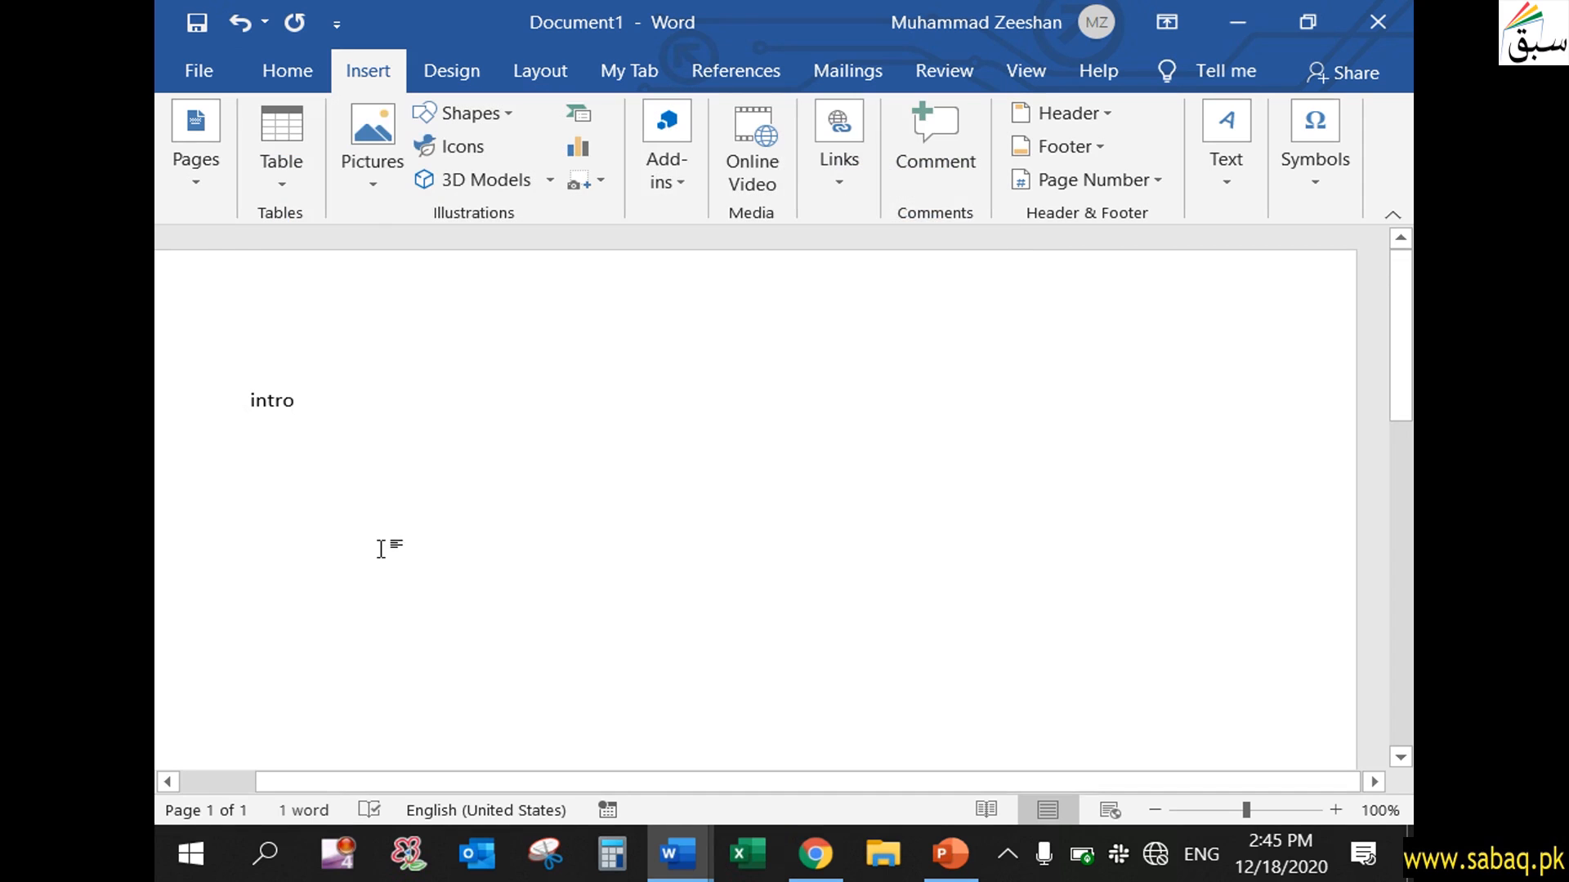
- Find the On-Screen Keyboard by searching for "key", try its function key for expanding "intro", and close it
left_click(190, 853)
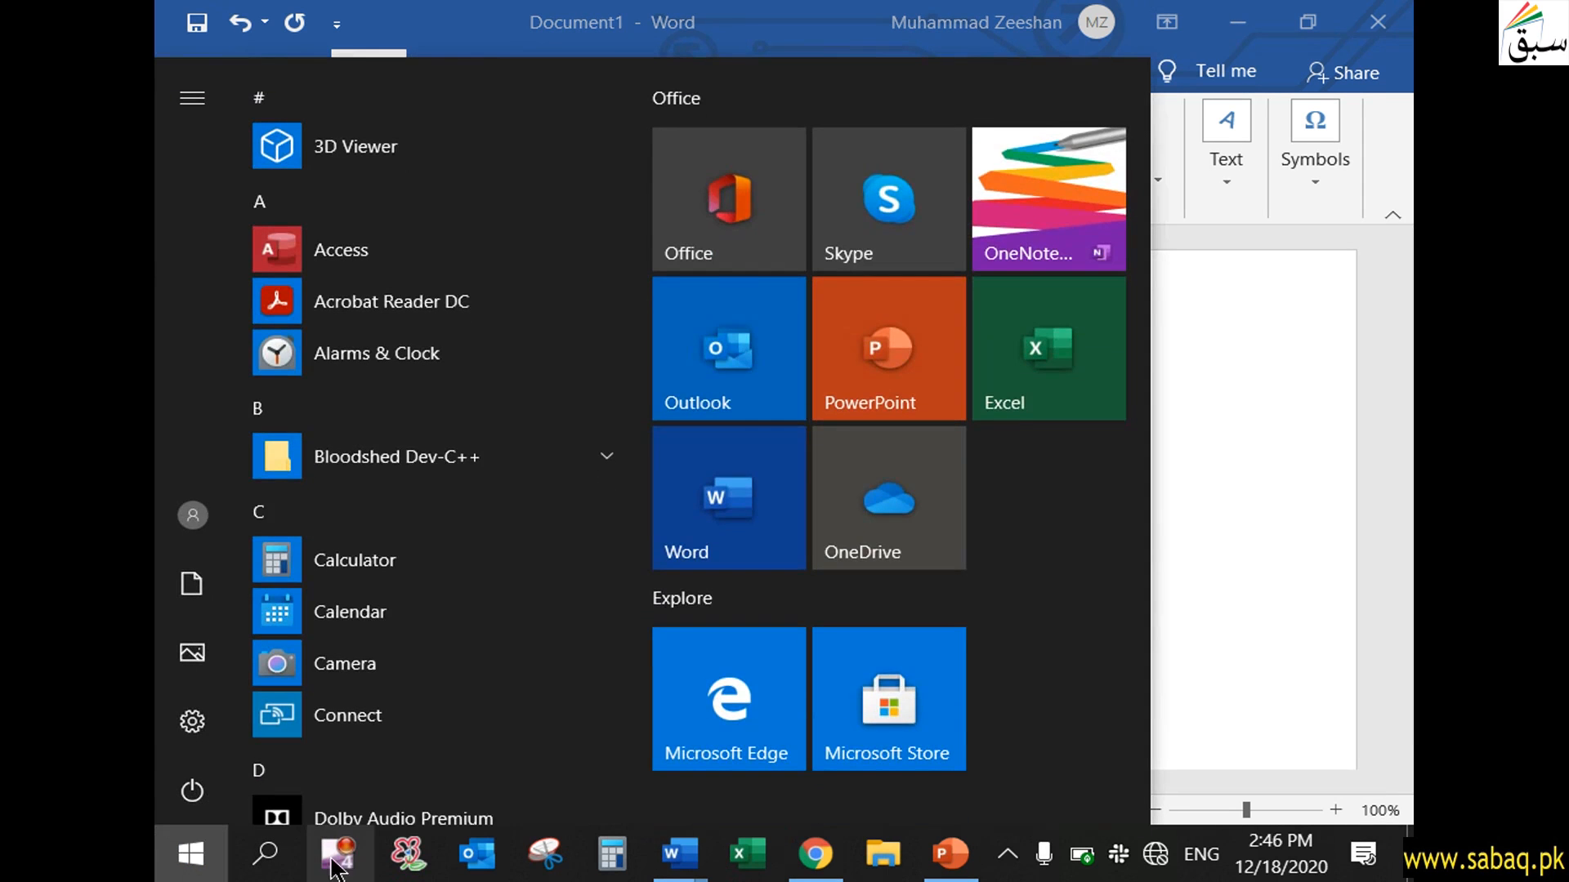
left_click(269, 854)
type("key")
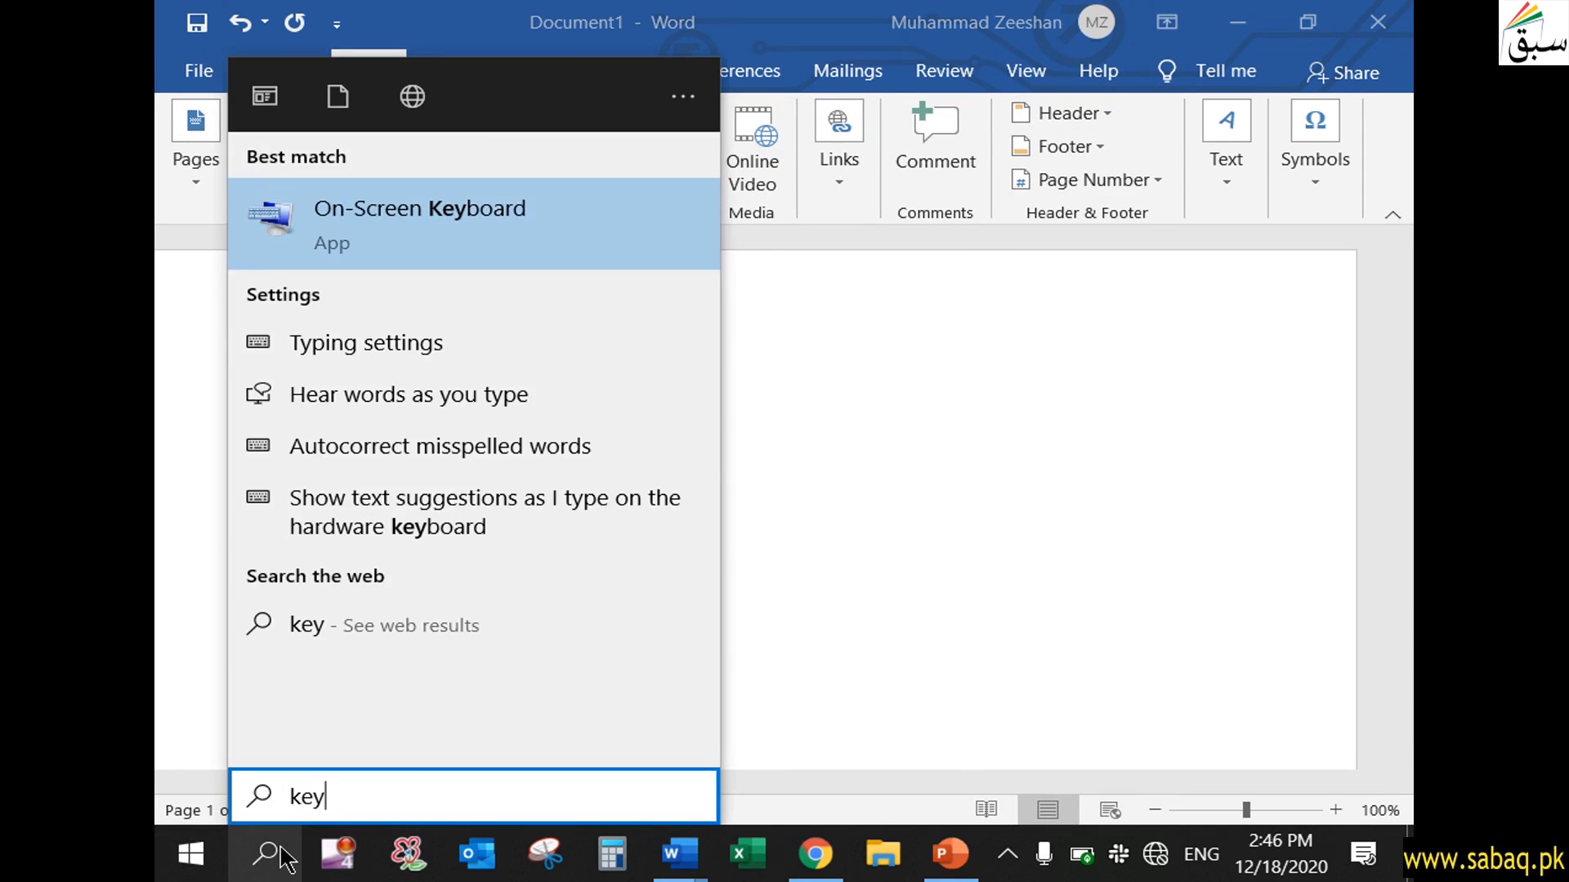
left_click(497, 191)
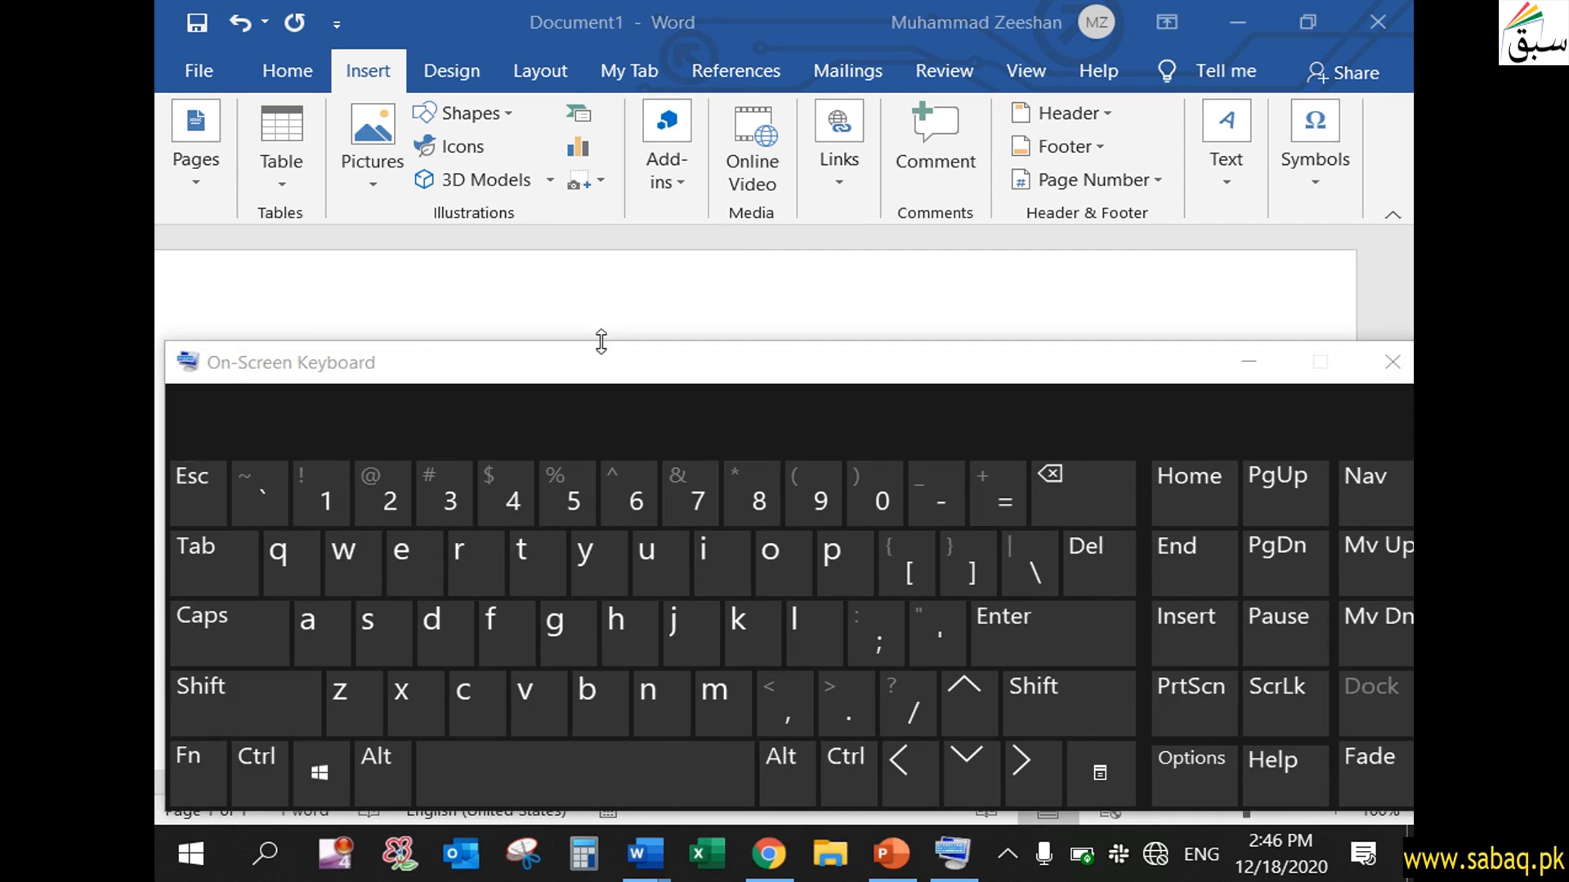
left_click_drag(603, 347, 610, 226)
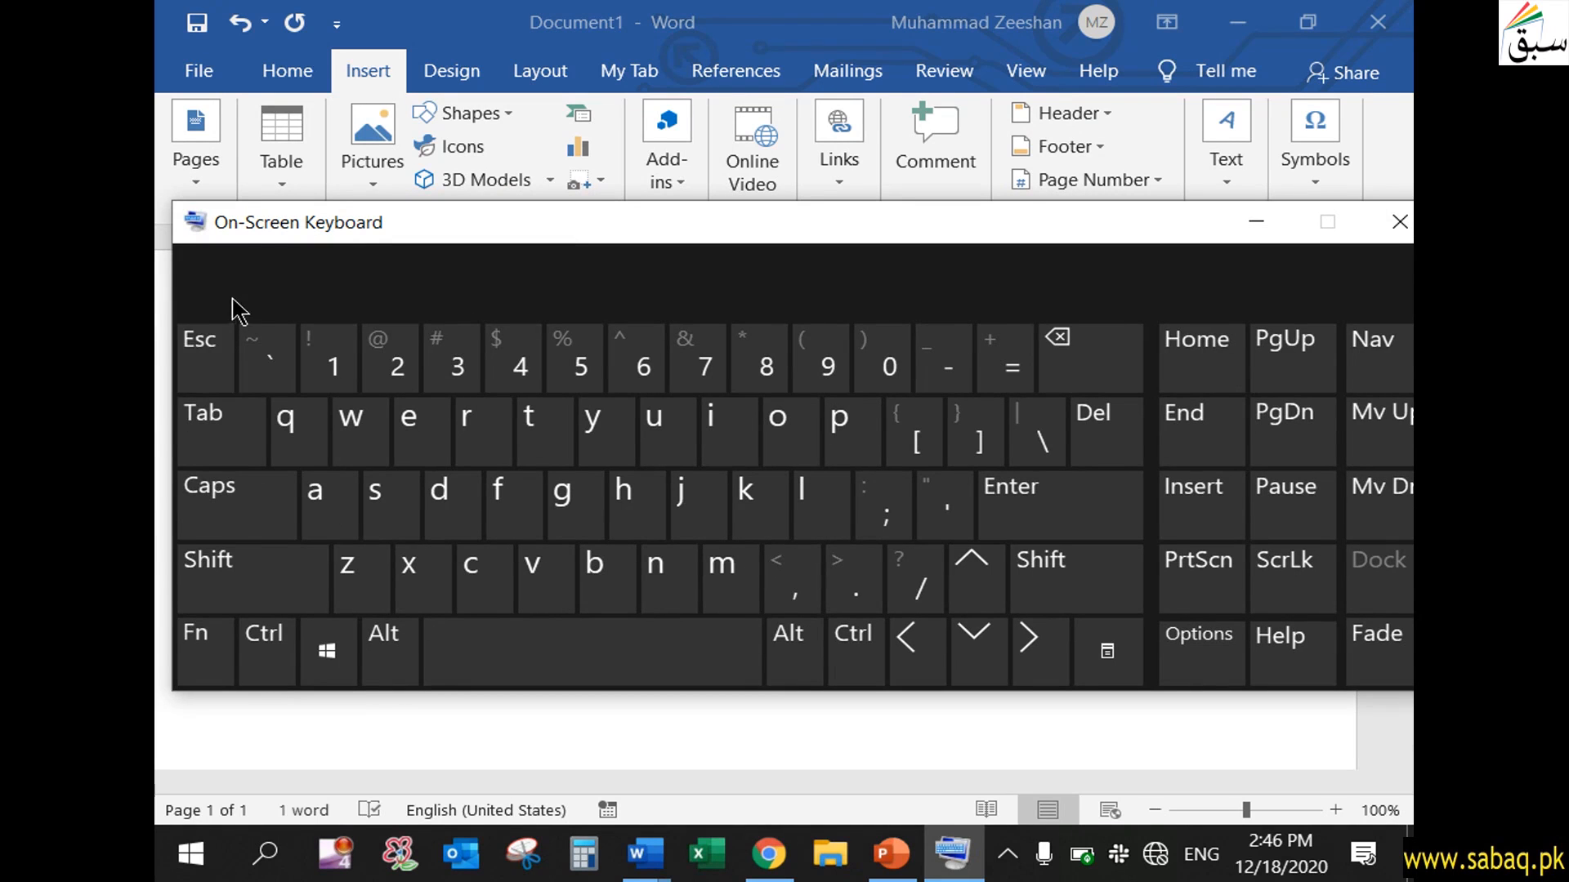
left_click(204, 652)
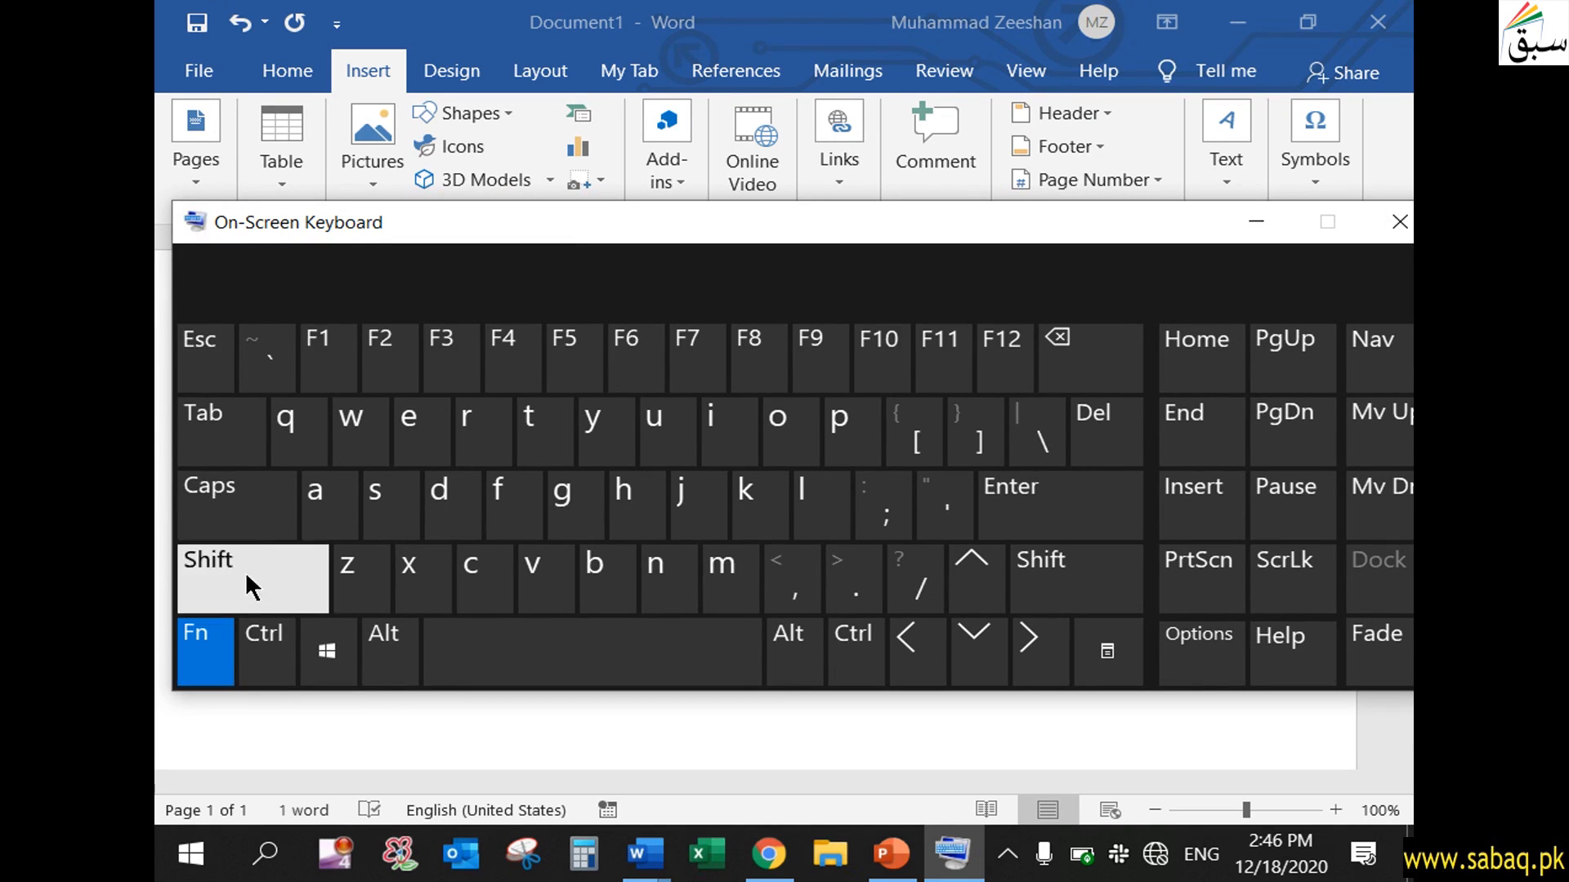
left_click(448, 357)
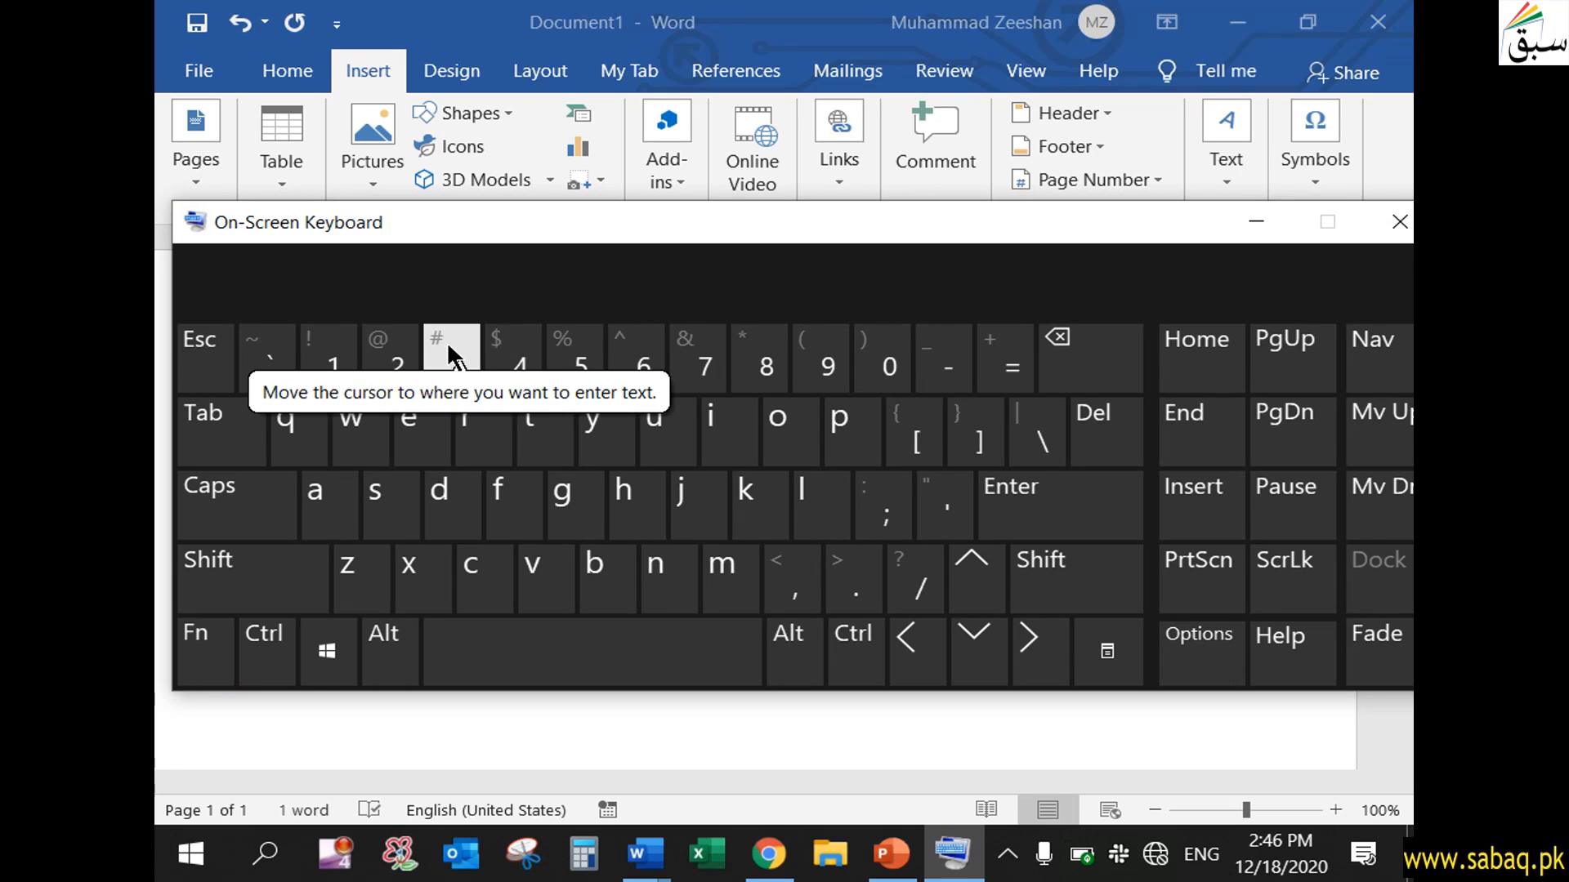
left_click(1400, 223)
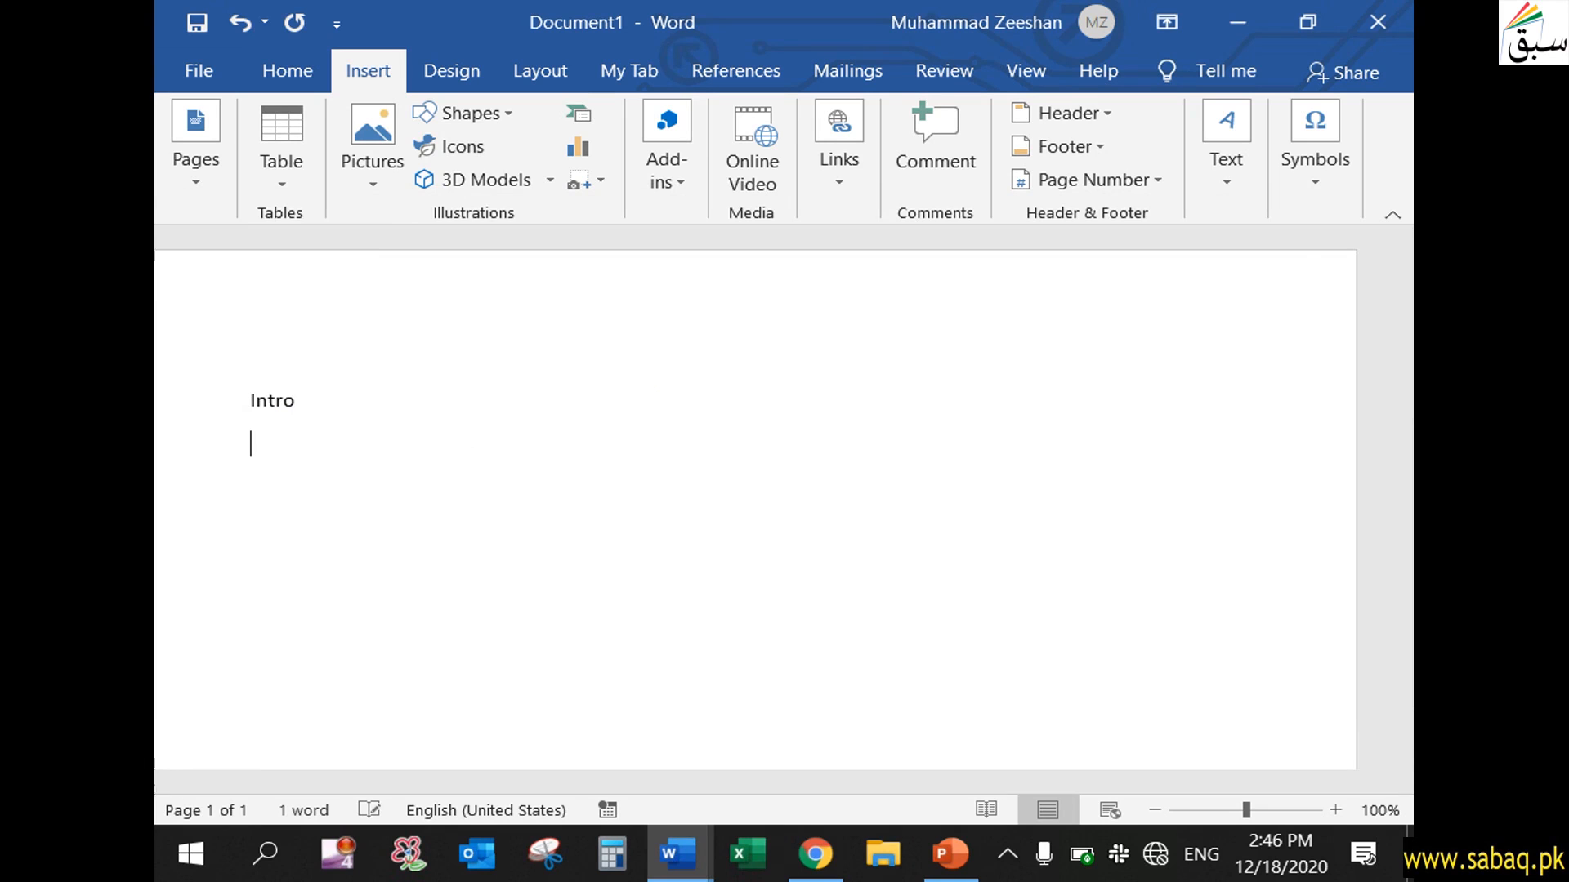
- Clear the document, enter "intr", and accept the AutoText suggestion to insert the full introduction
key("BackSpace")
key("BackSpace")
key("BackSpace")
key("BackSpace")
key("BackSpace")
key("BackSpace")
type("intr")
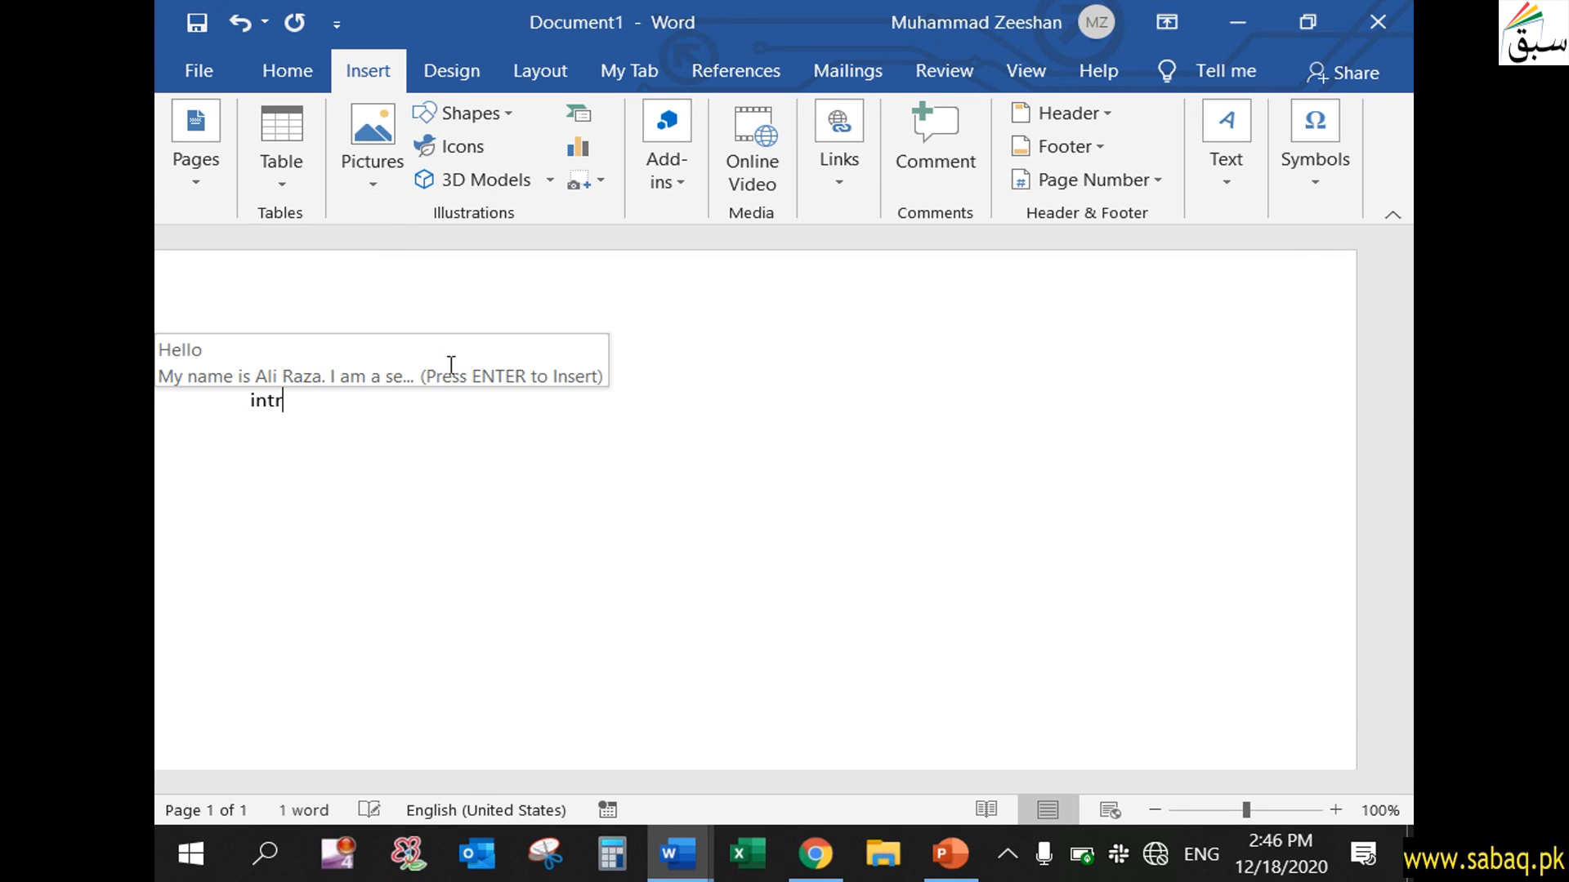
key("Return")
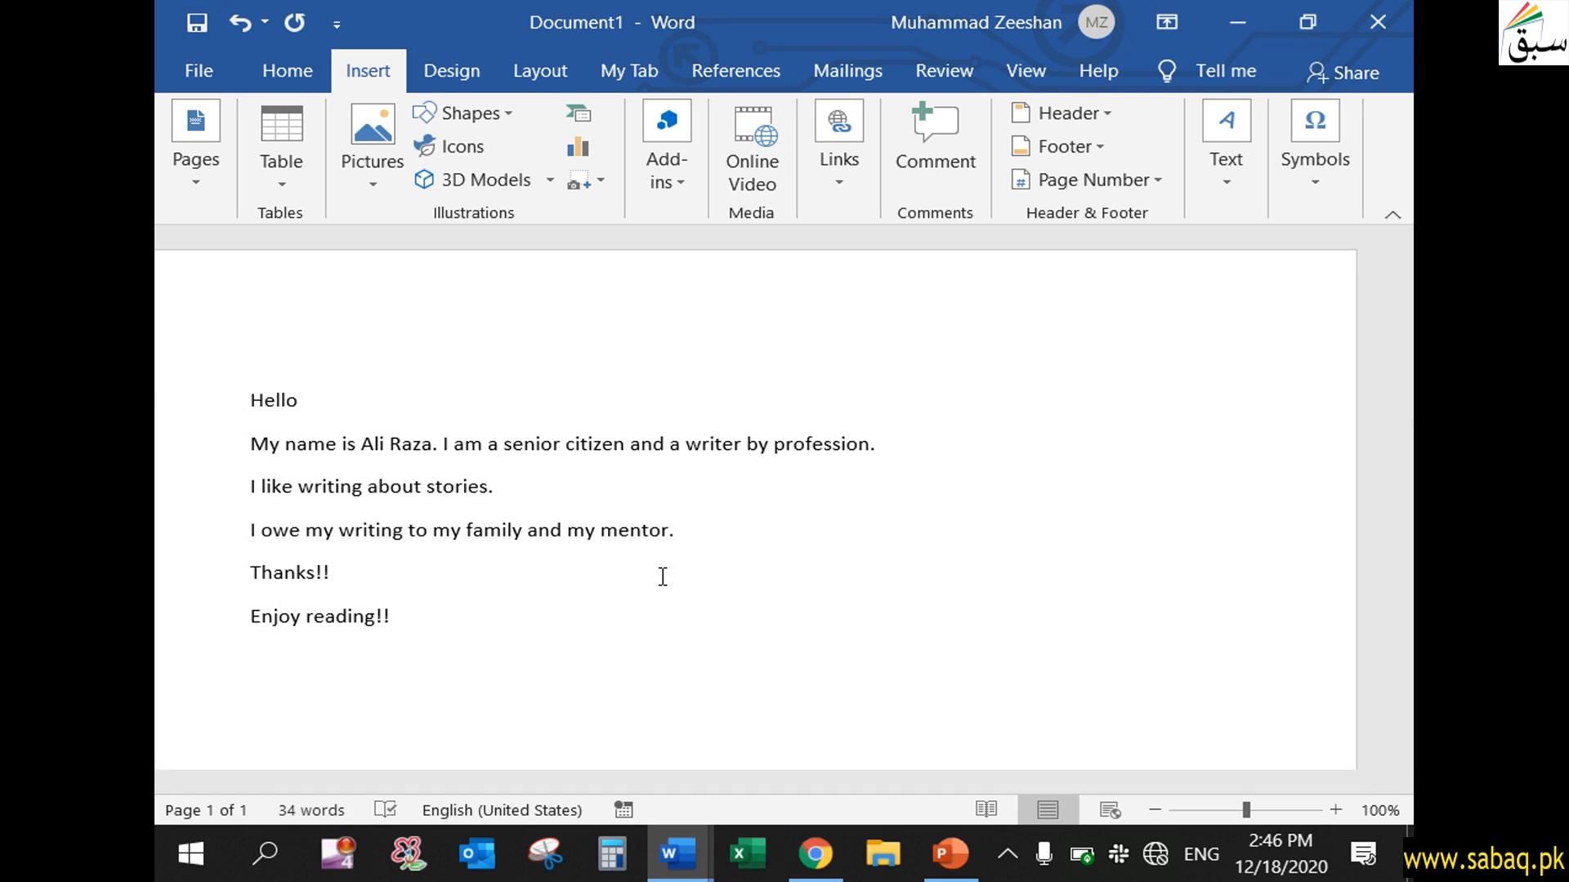
- Review the "Automatically insert text feature" slide in PowerPoint, and return to the Word document
left_click(950, 854)
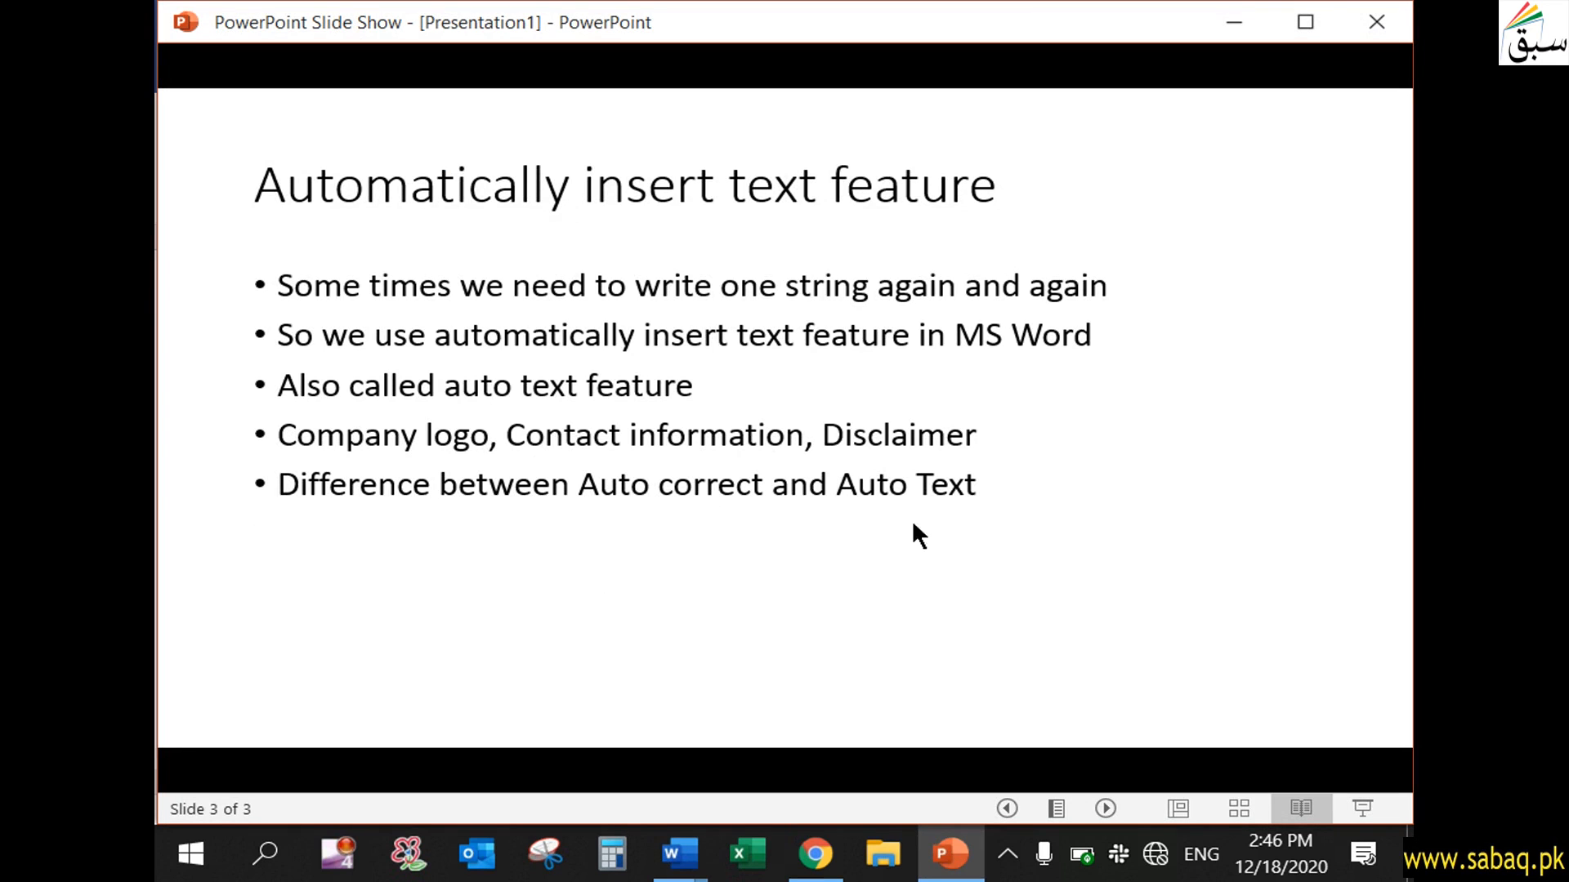
left_click(950, 854)
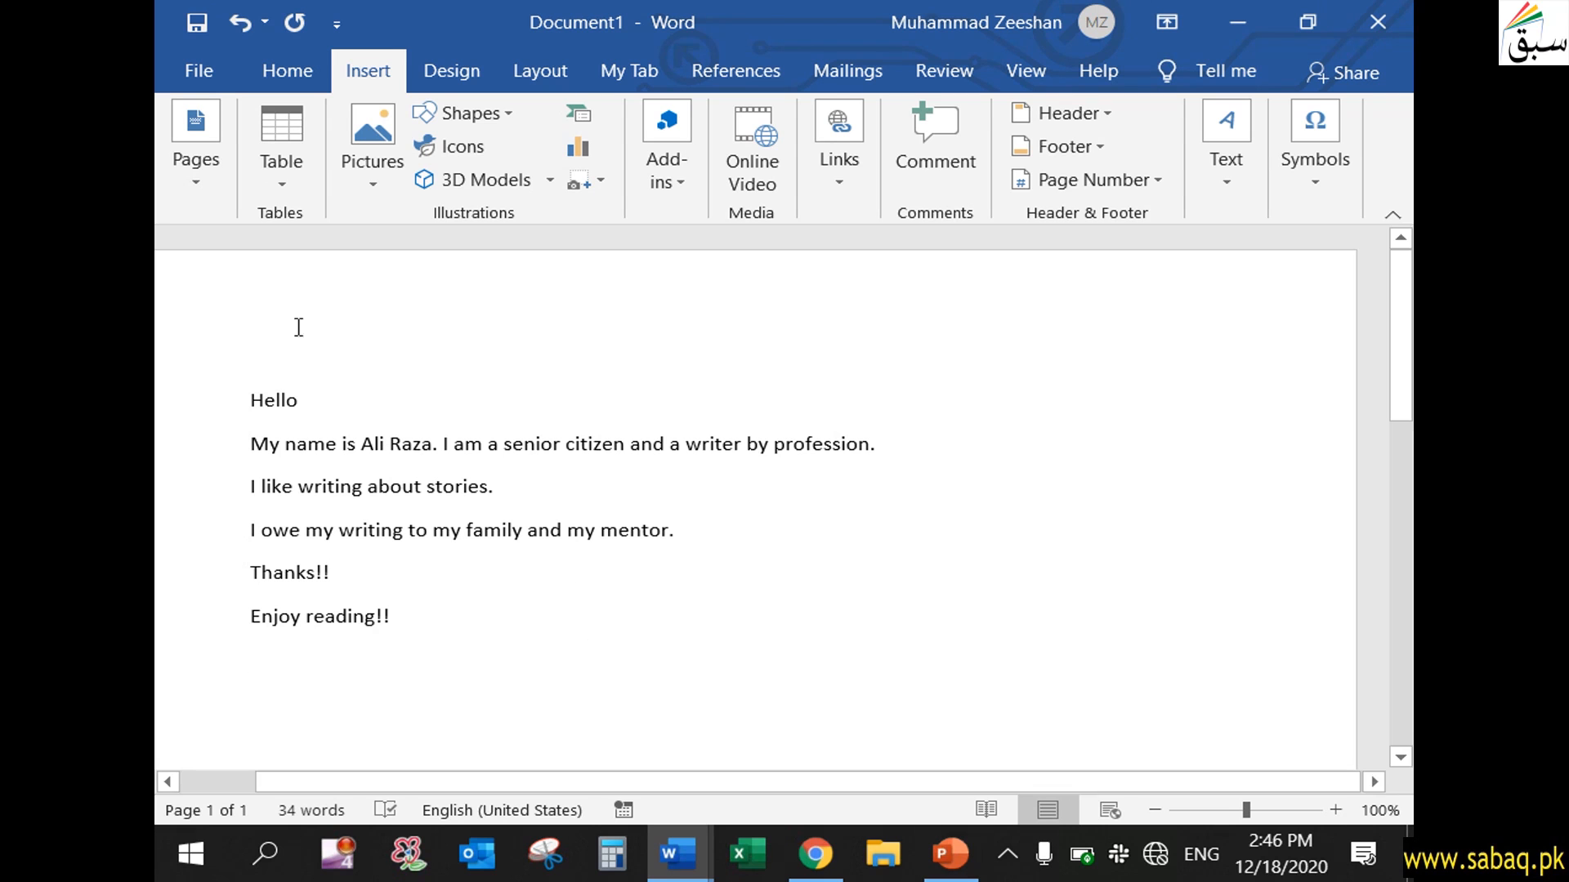
- Open the AutoCorrect options from the Proofing section of Word Options
left_click(196, 71)
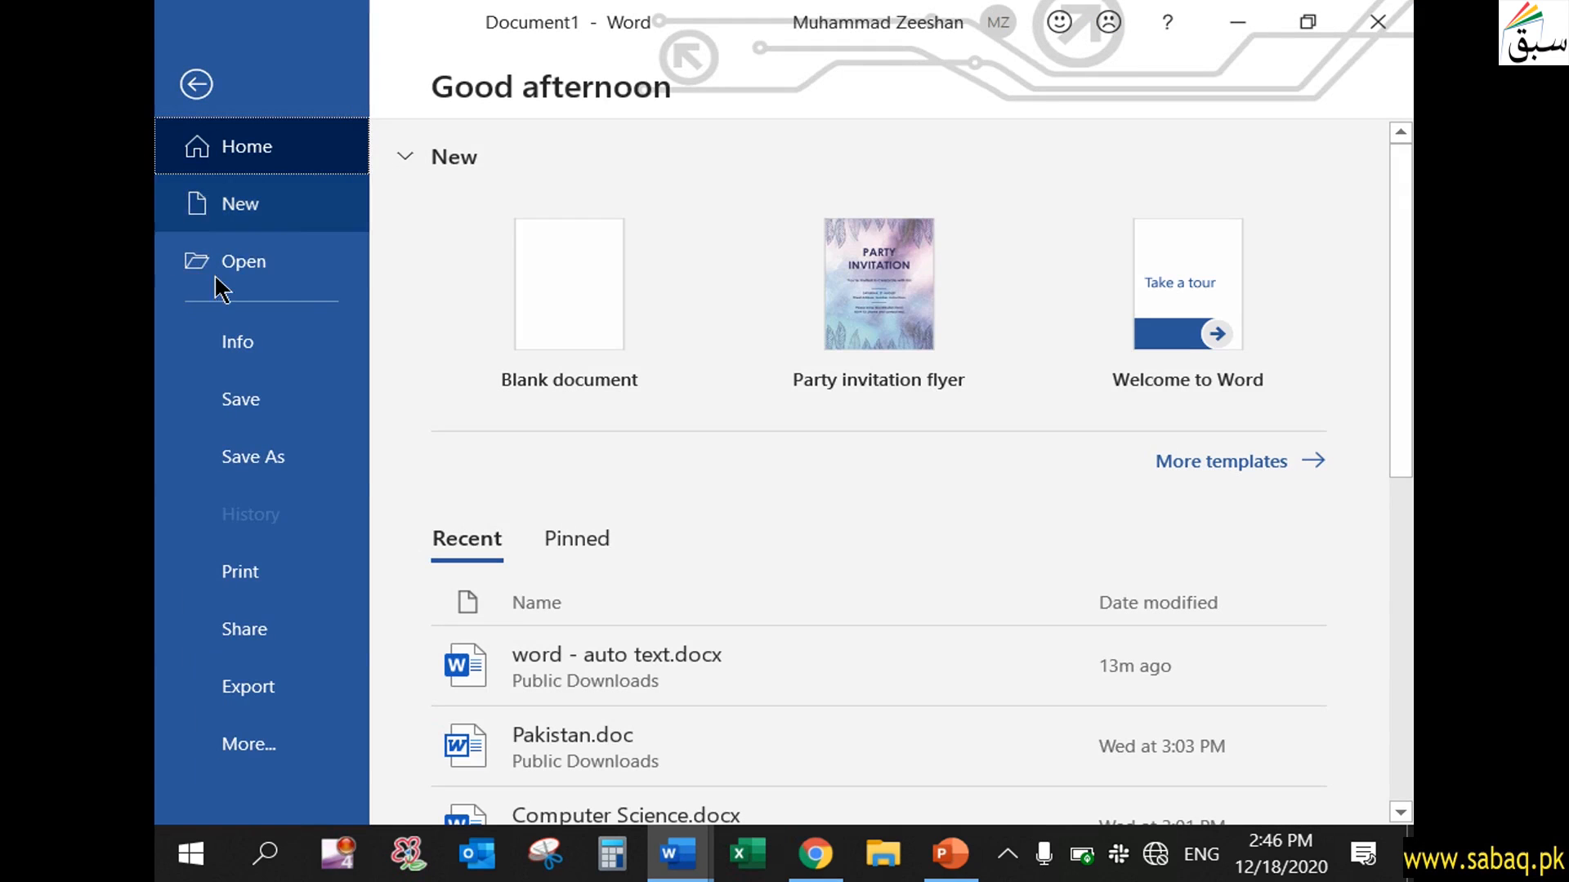
left_click(258, 743)
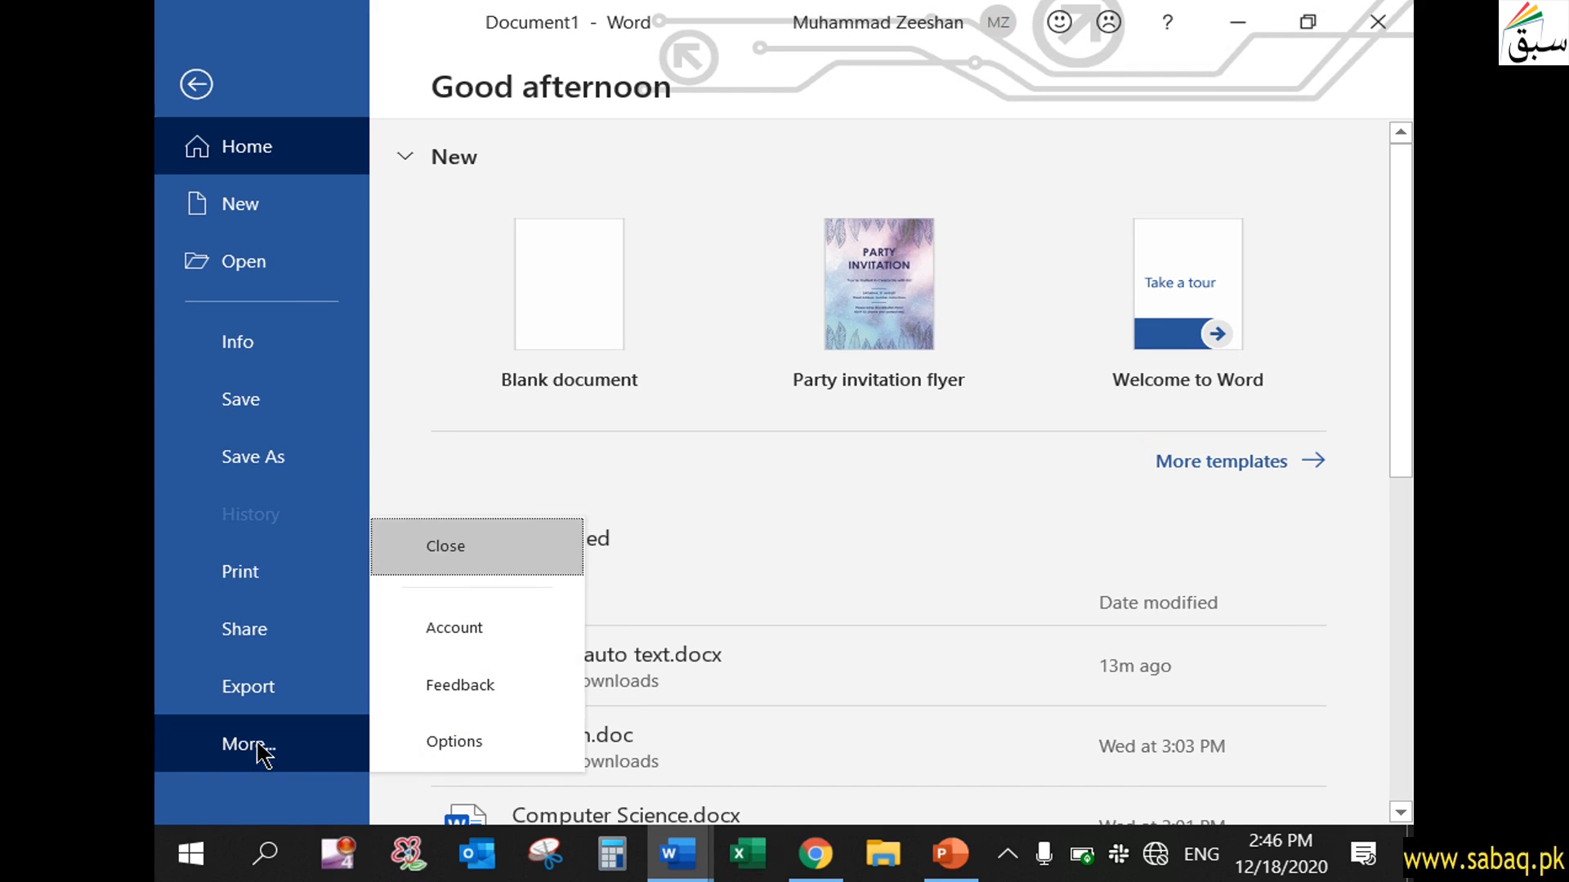
left_click(425, 745)
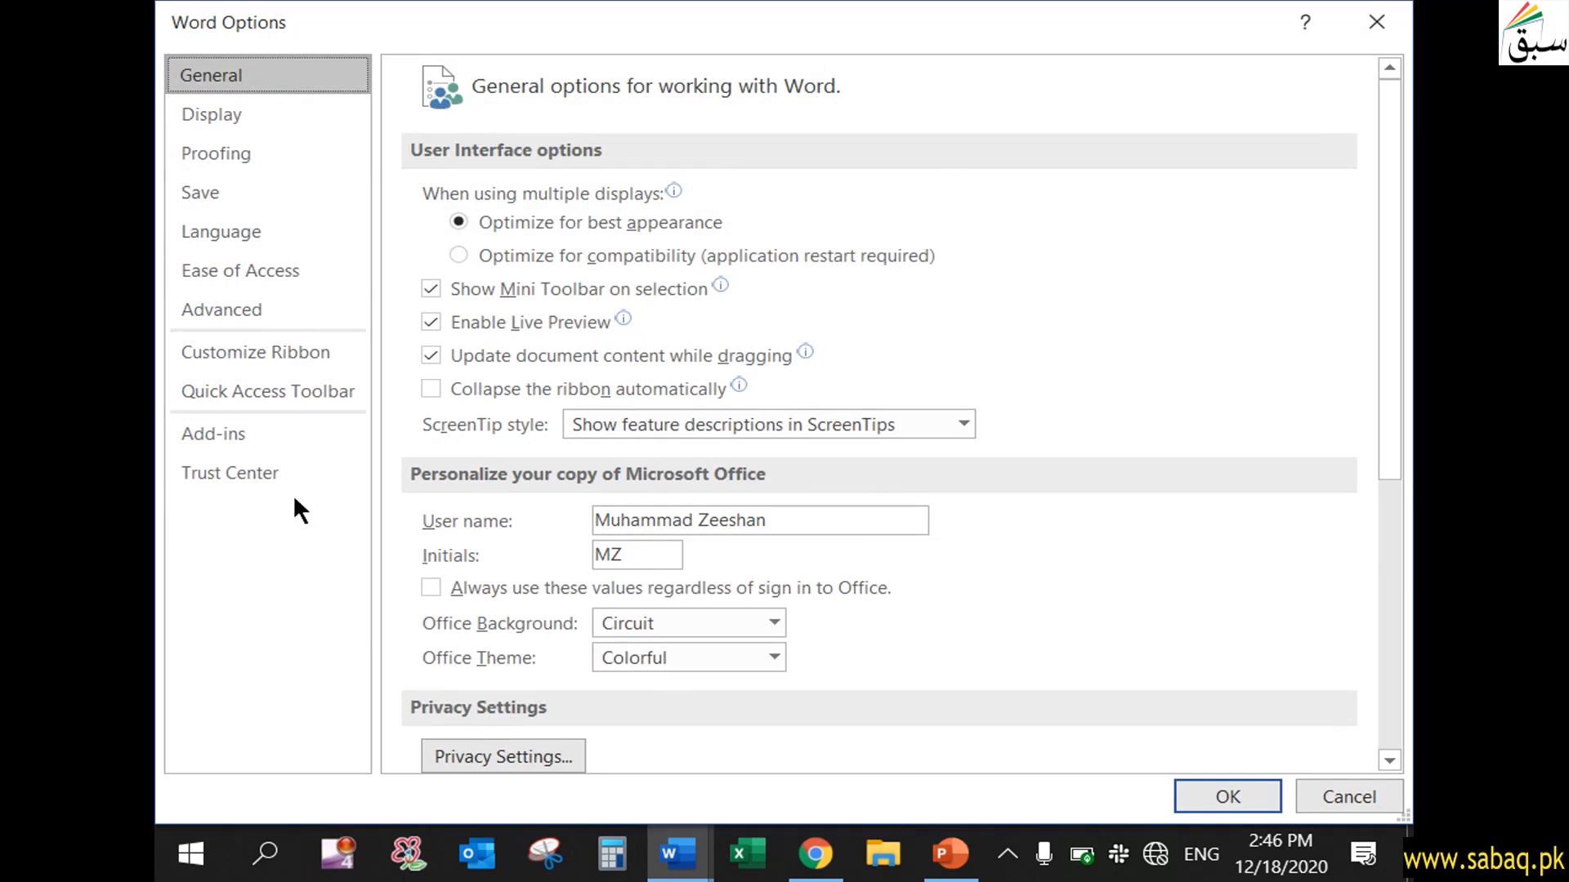
left_click(257, 159)
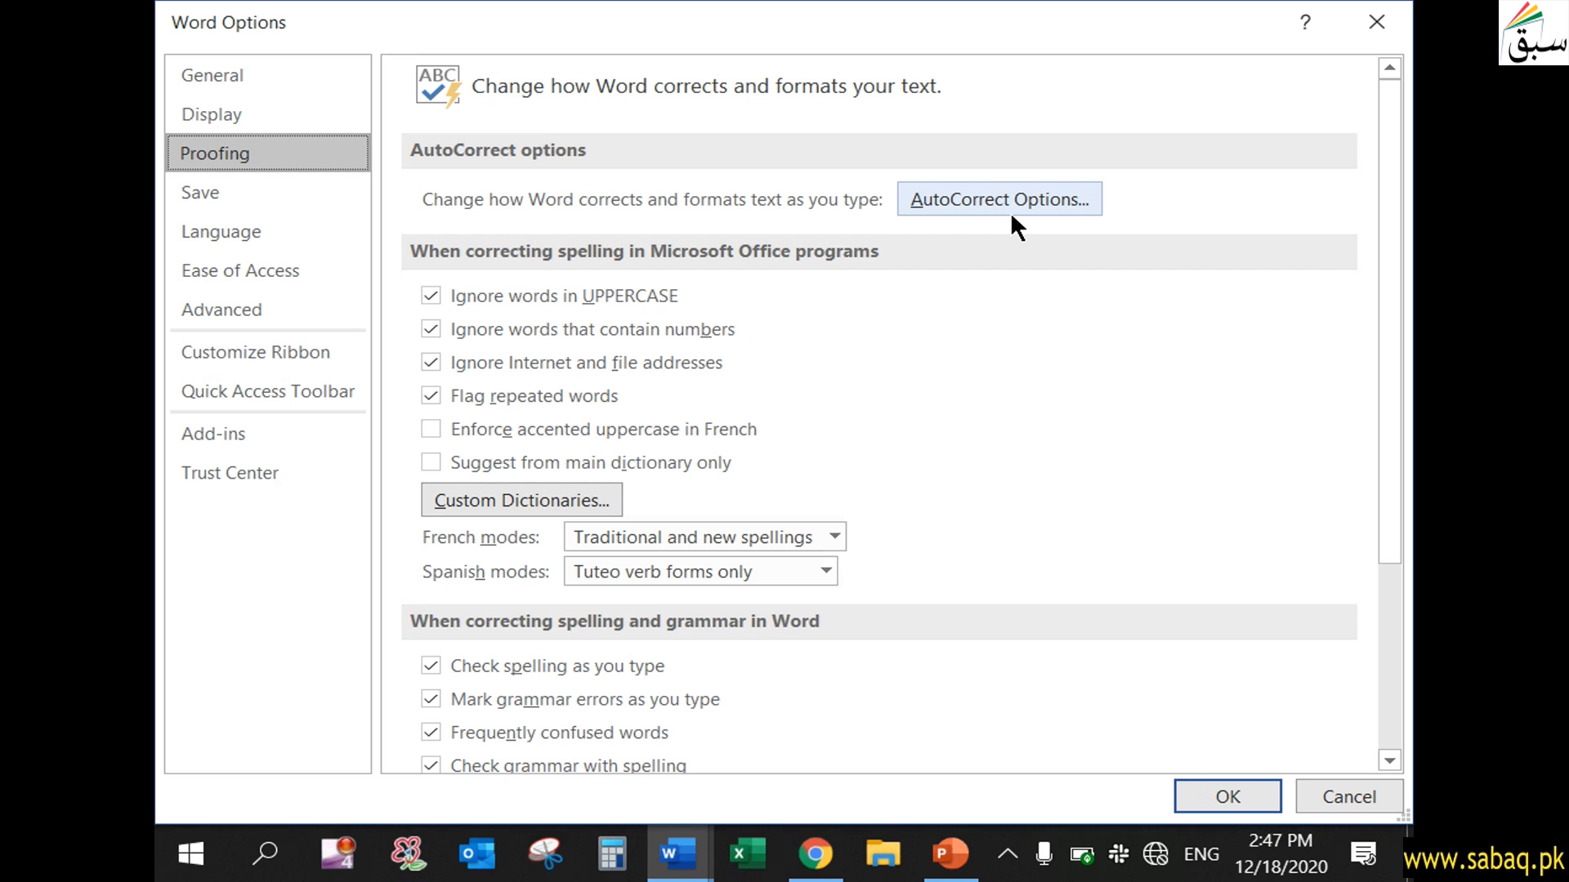
left_click(1027, 199)
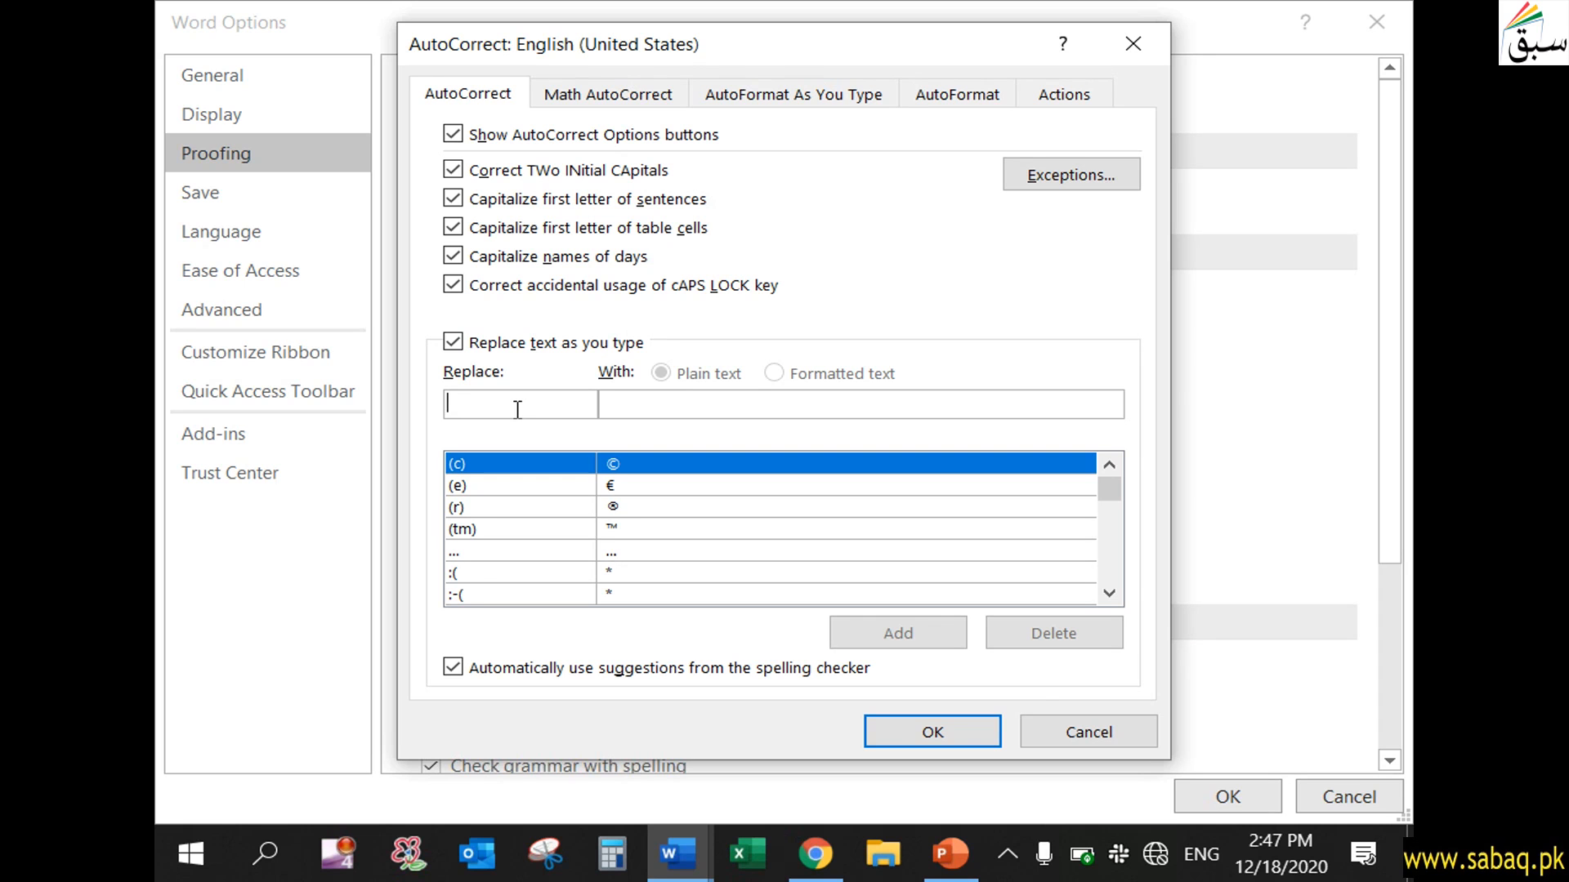
type("Pun")
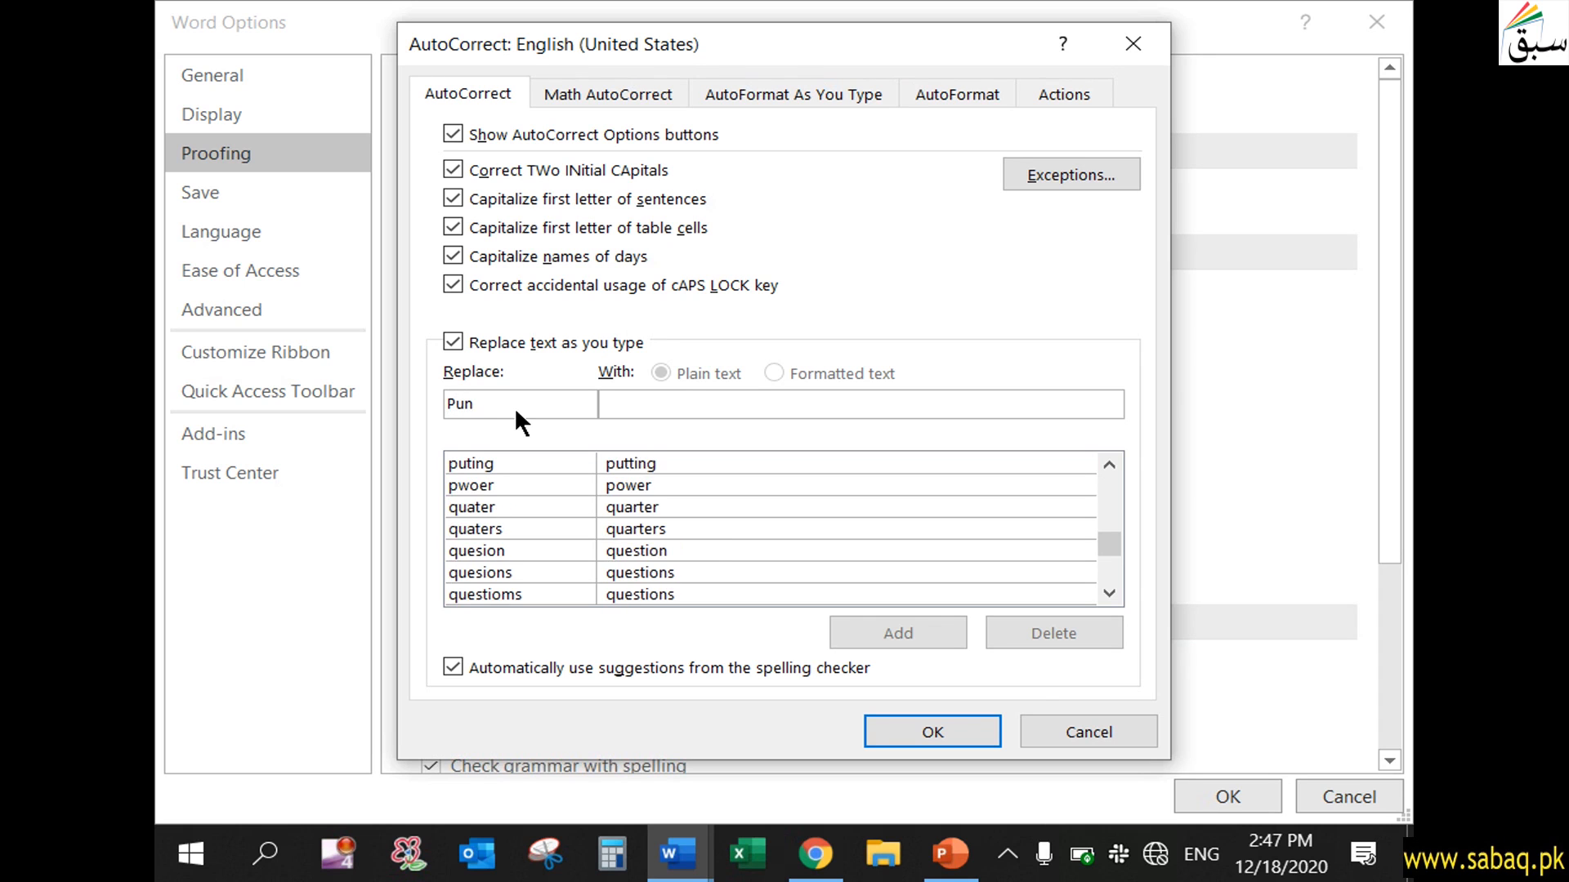
left_click(674, 406)
type("Punja")
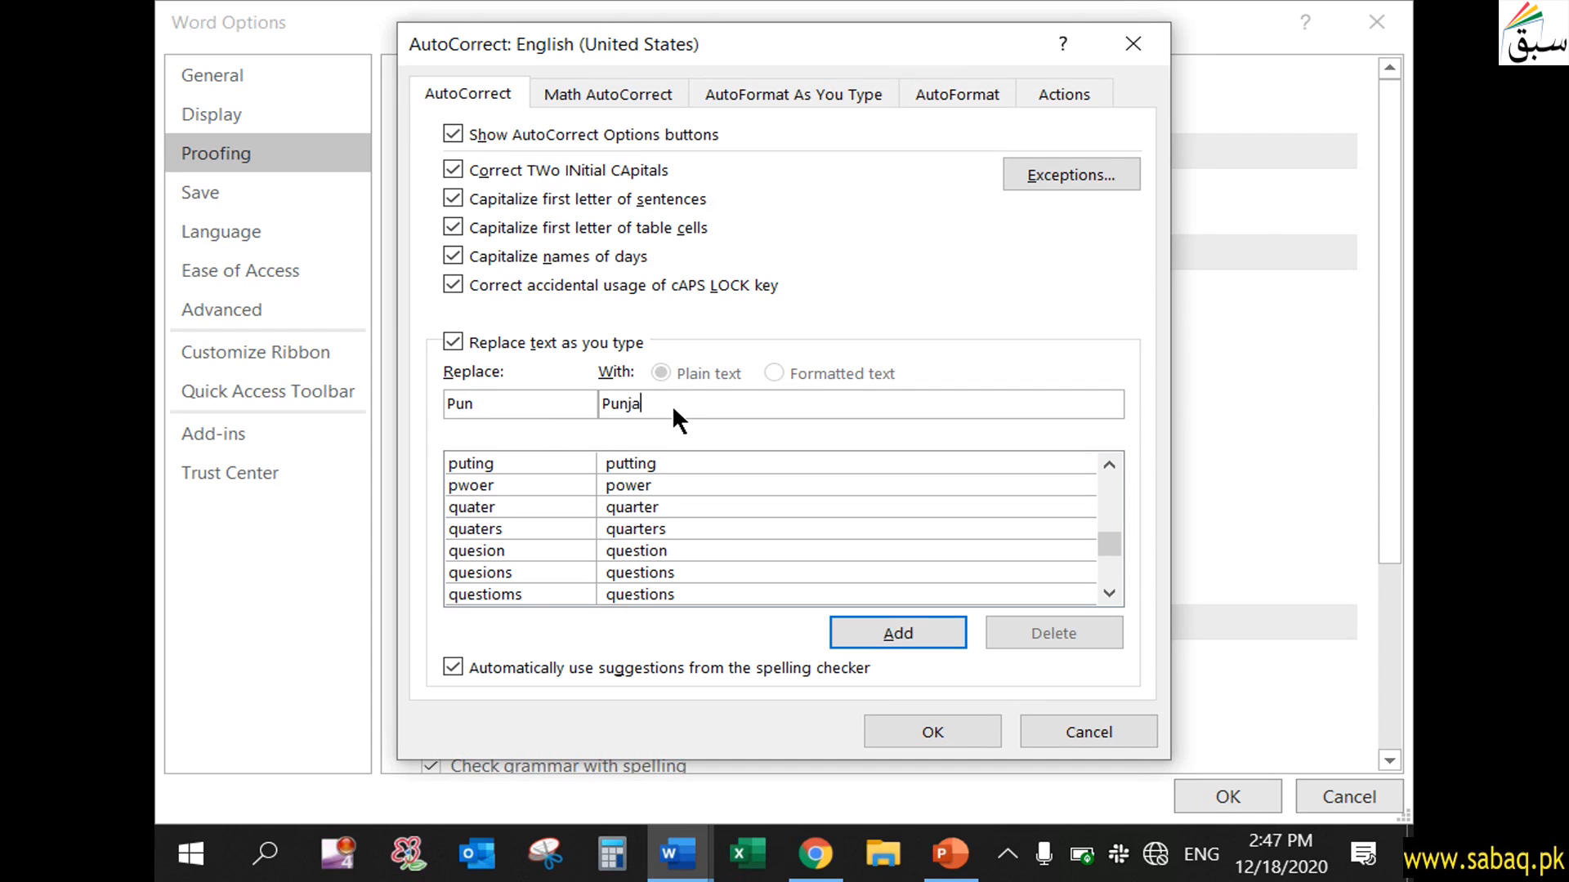
left_click(484, 392)
key("BackSpace")
key("BackSpace")
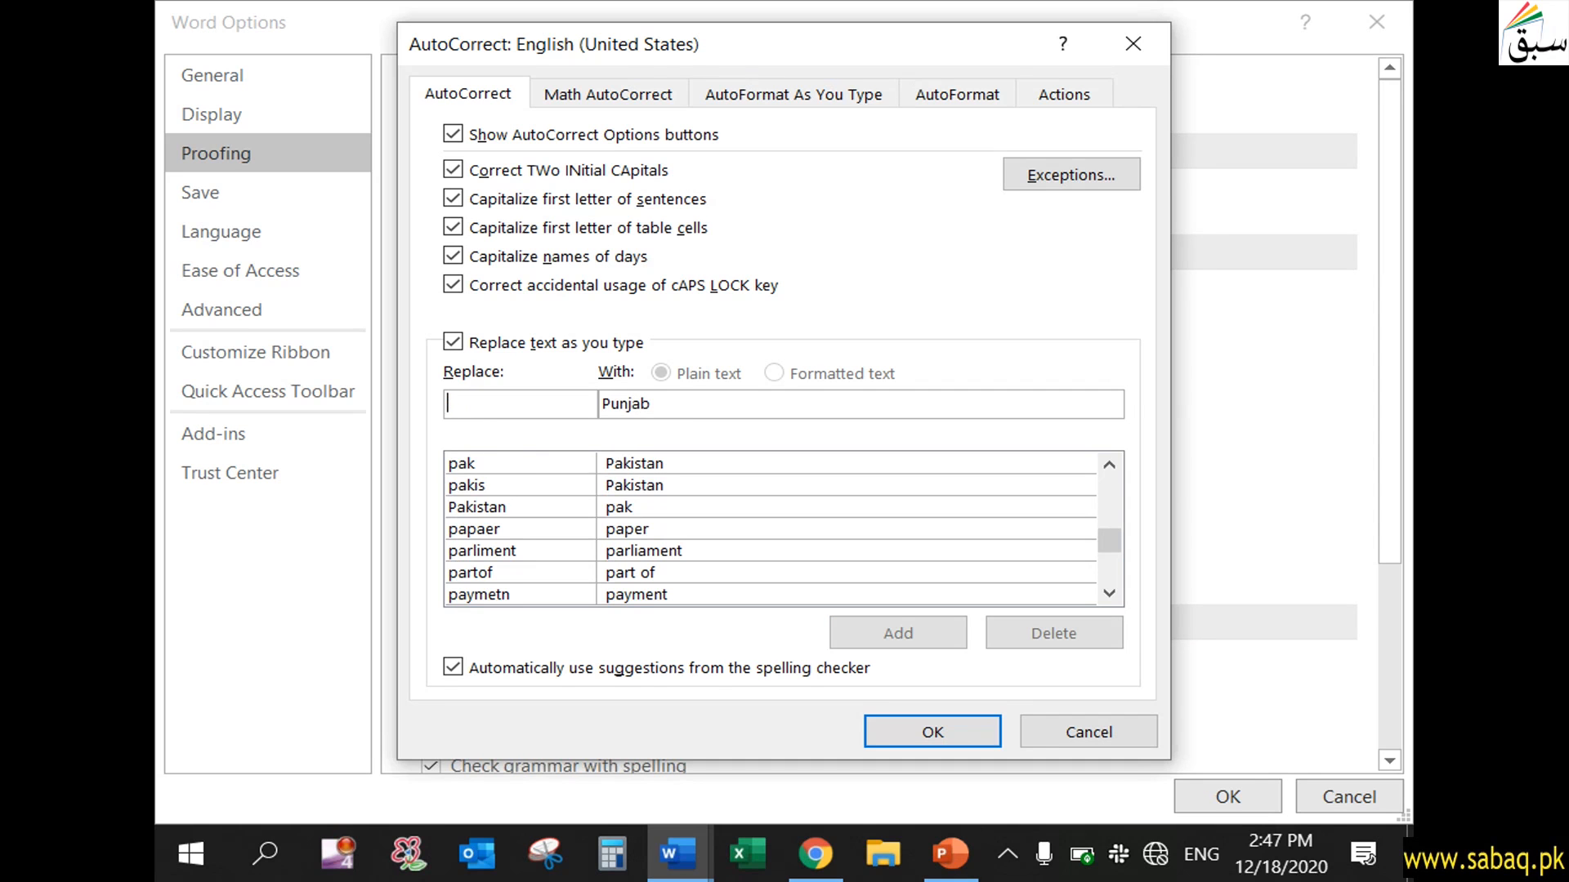
- Define an AutoCorrect replacement of "ty" with "thank you", and confirm the AutoCorrect and Word Options dialogs
type("ty")
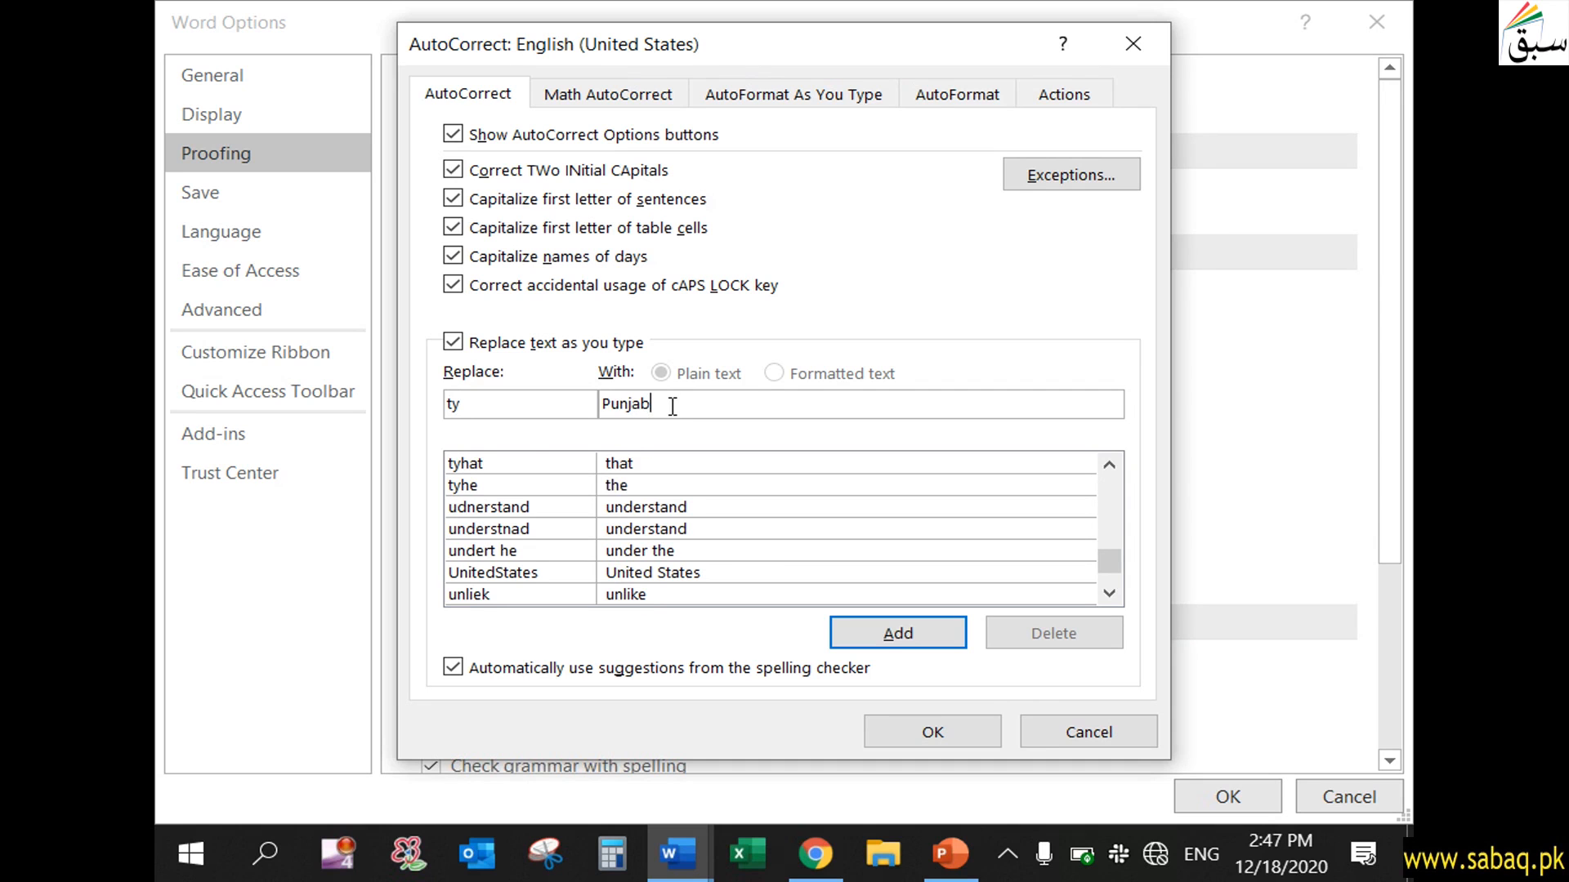
key("BackSpace")
type("thank you")
left_click(978, 734)
left_click(1228, 792)
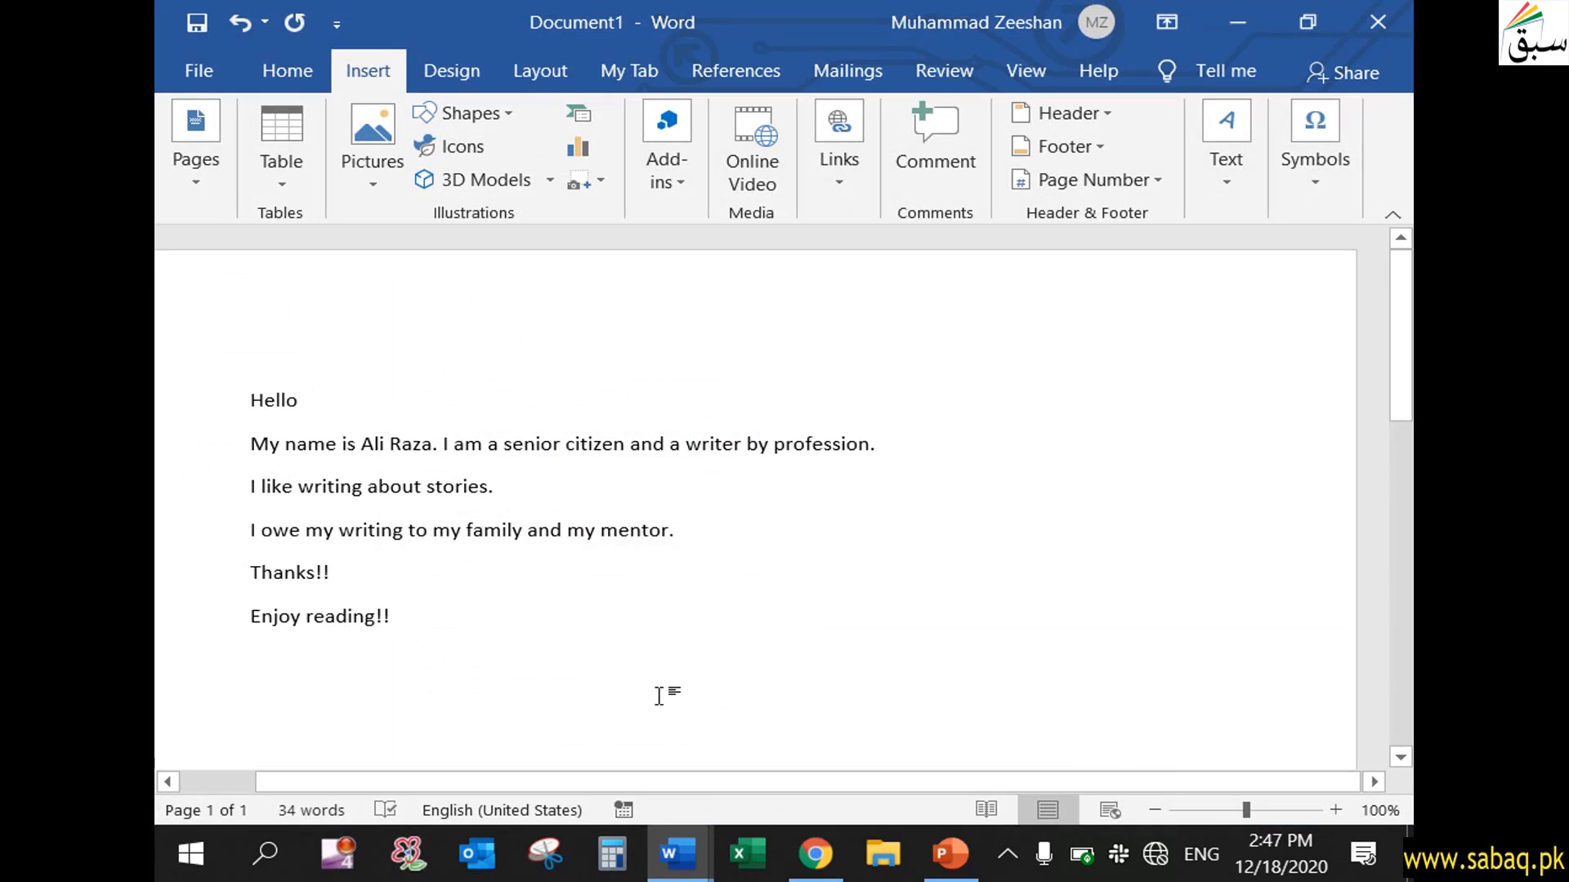
- Enter "ty" on the line below "Enjoy reading!!" so AutoCorrect expands it to "Thank you"
type("ty")
left_click_drag(249, 657, 364, 675)
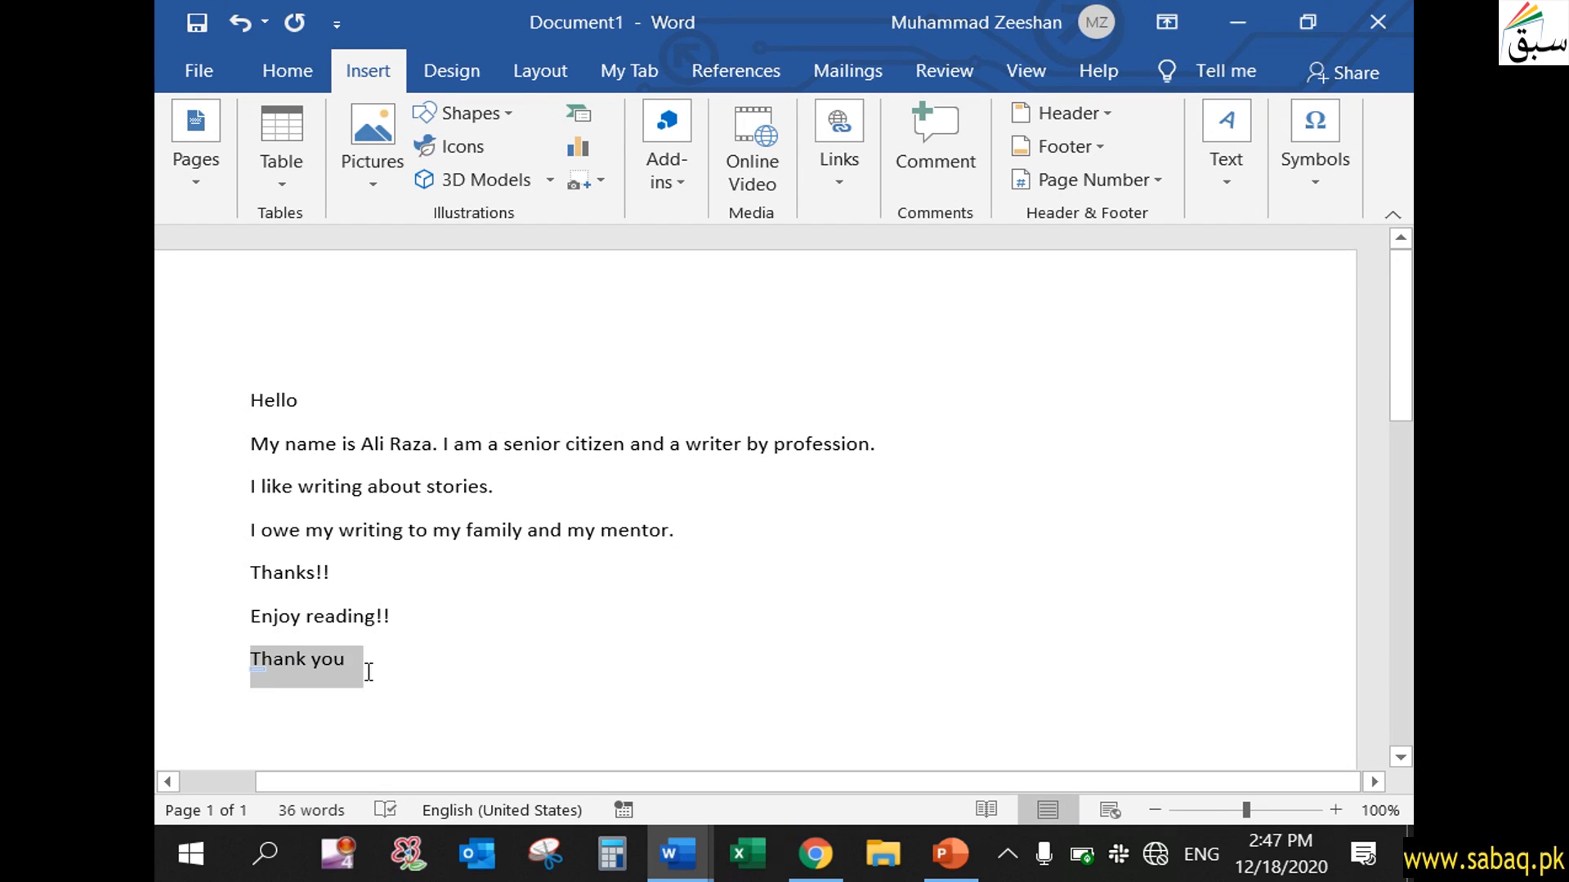
left_click(369, 671)
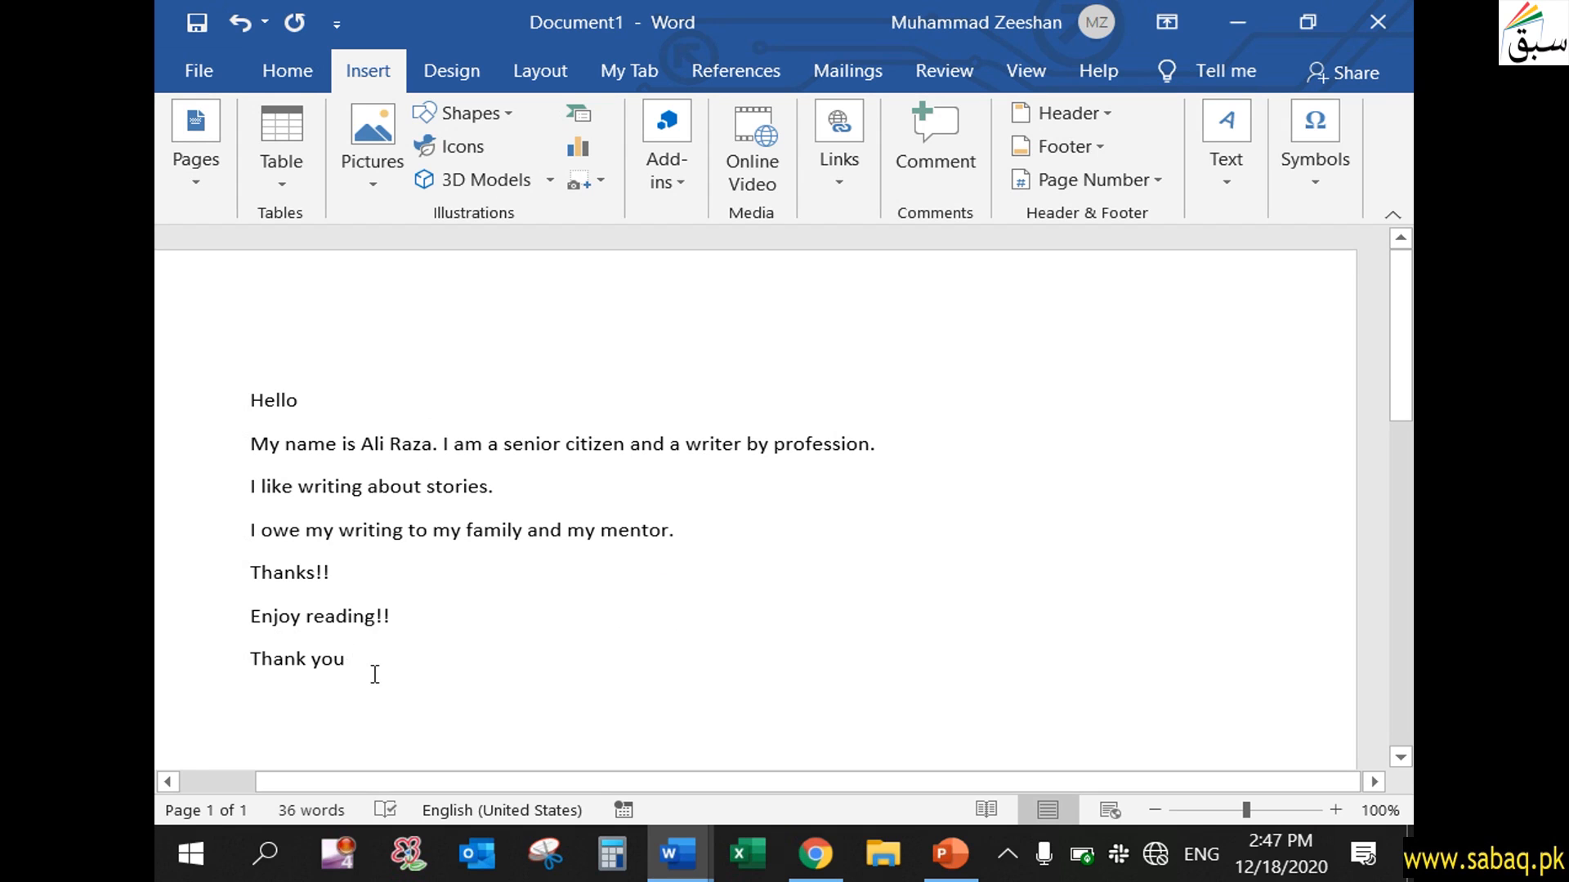
- Write the full word "introduction" below "Thank you" without accepting the AutoText suggestion, and delete the word again
key("Return")
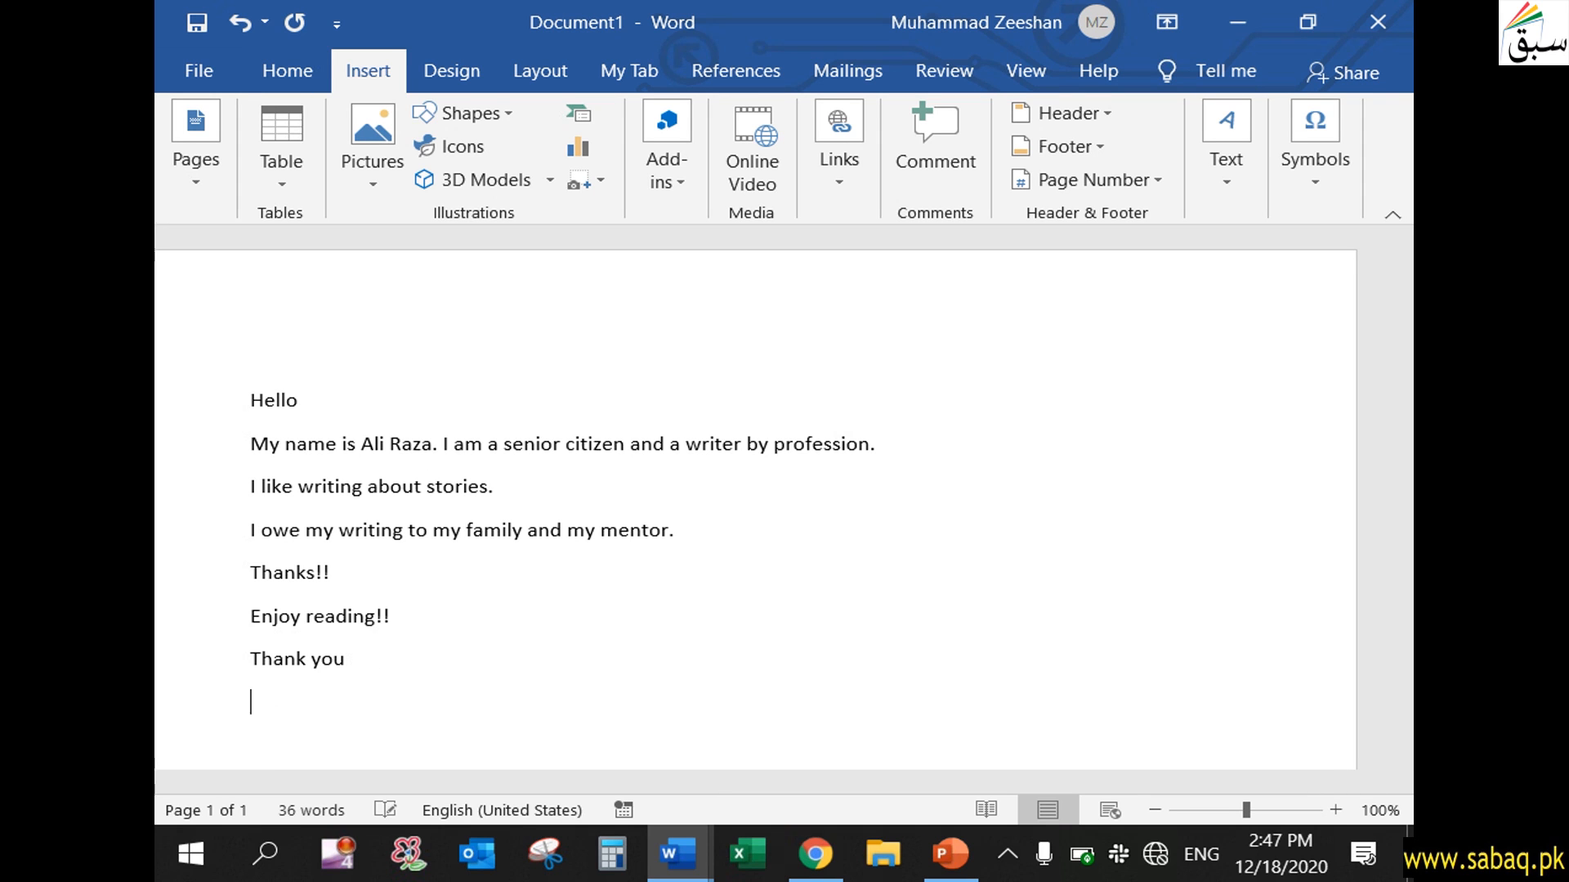
type("intr")
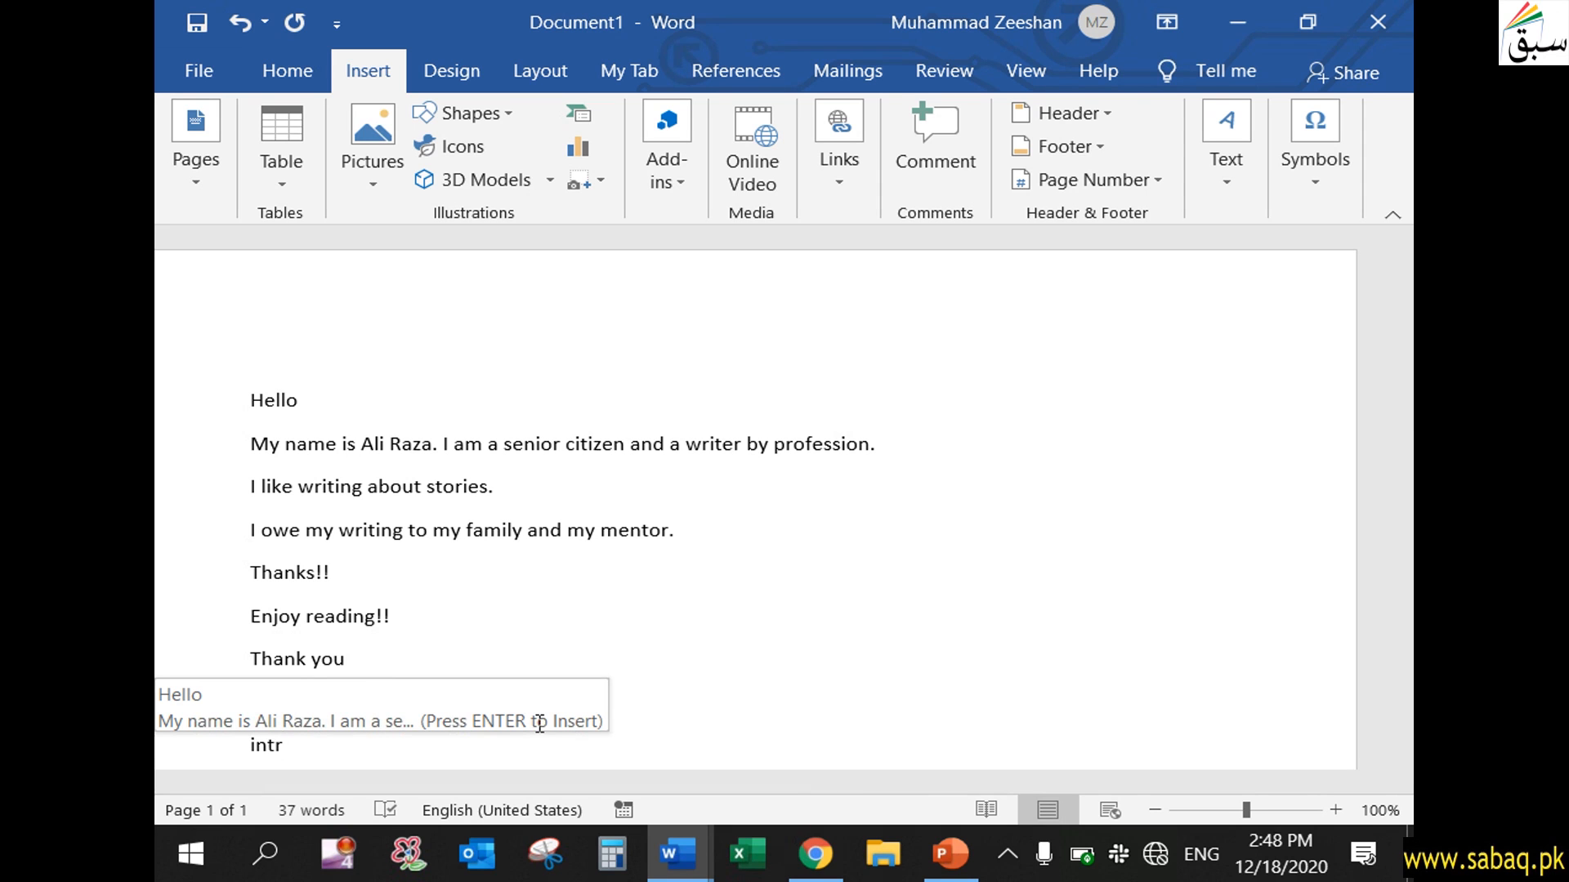
type("oduction")
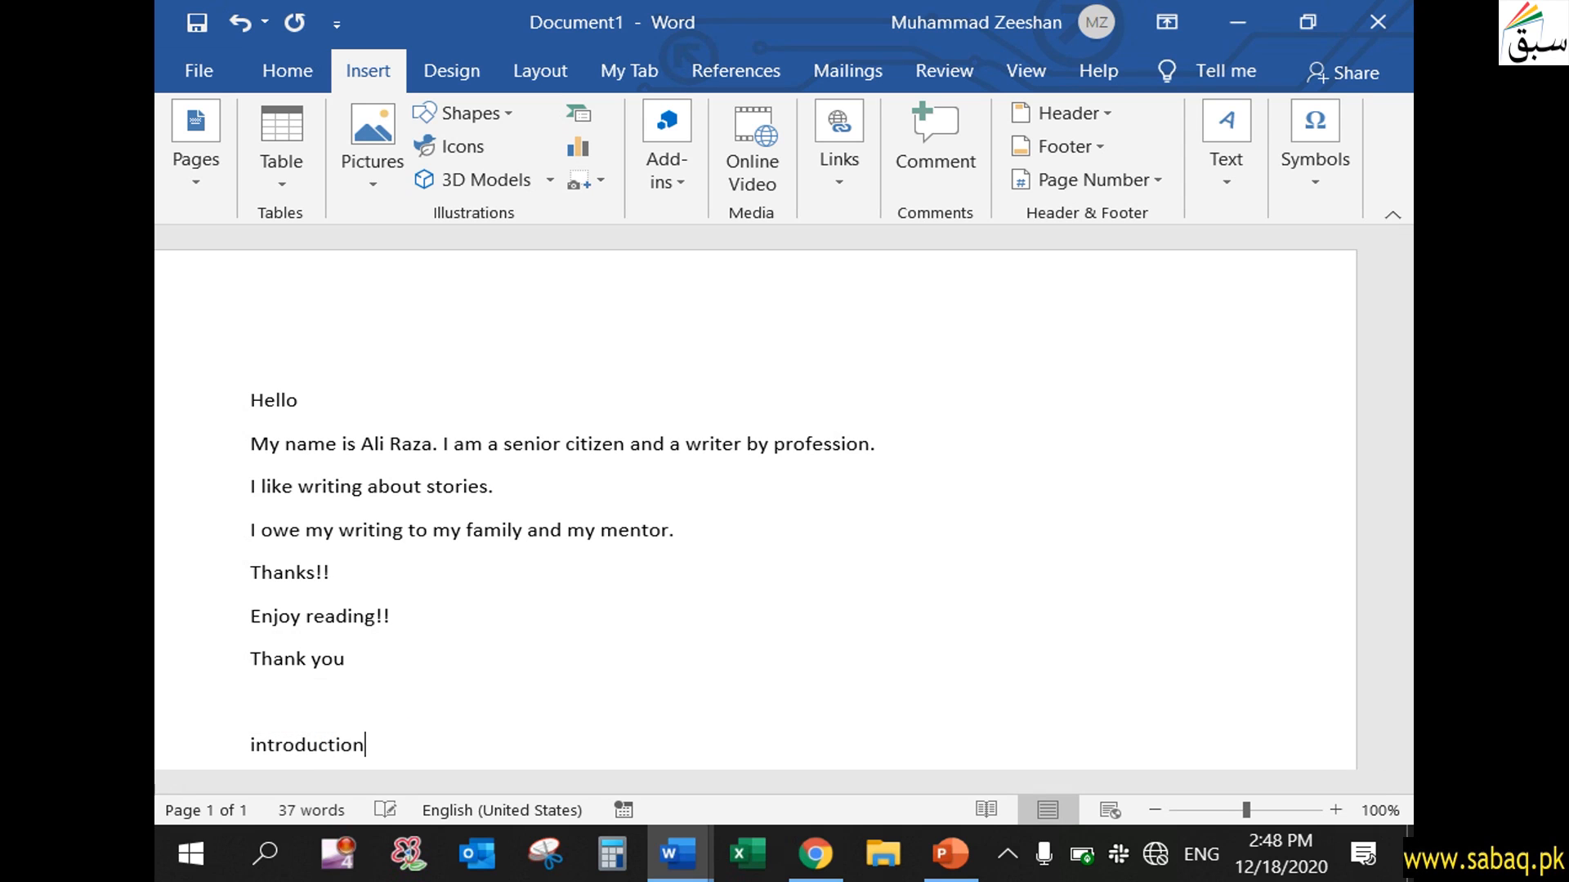
key("Return")
key("Return")
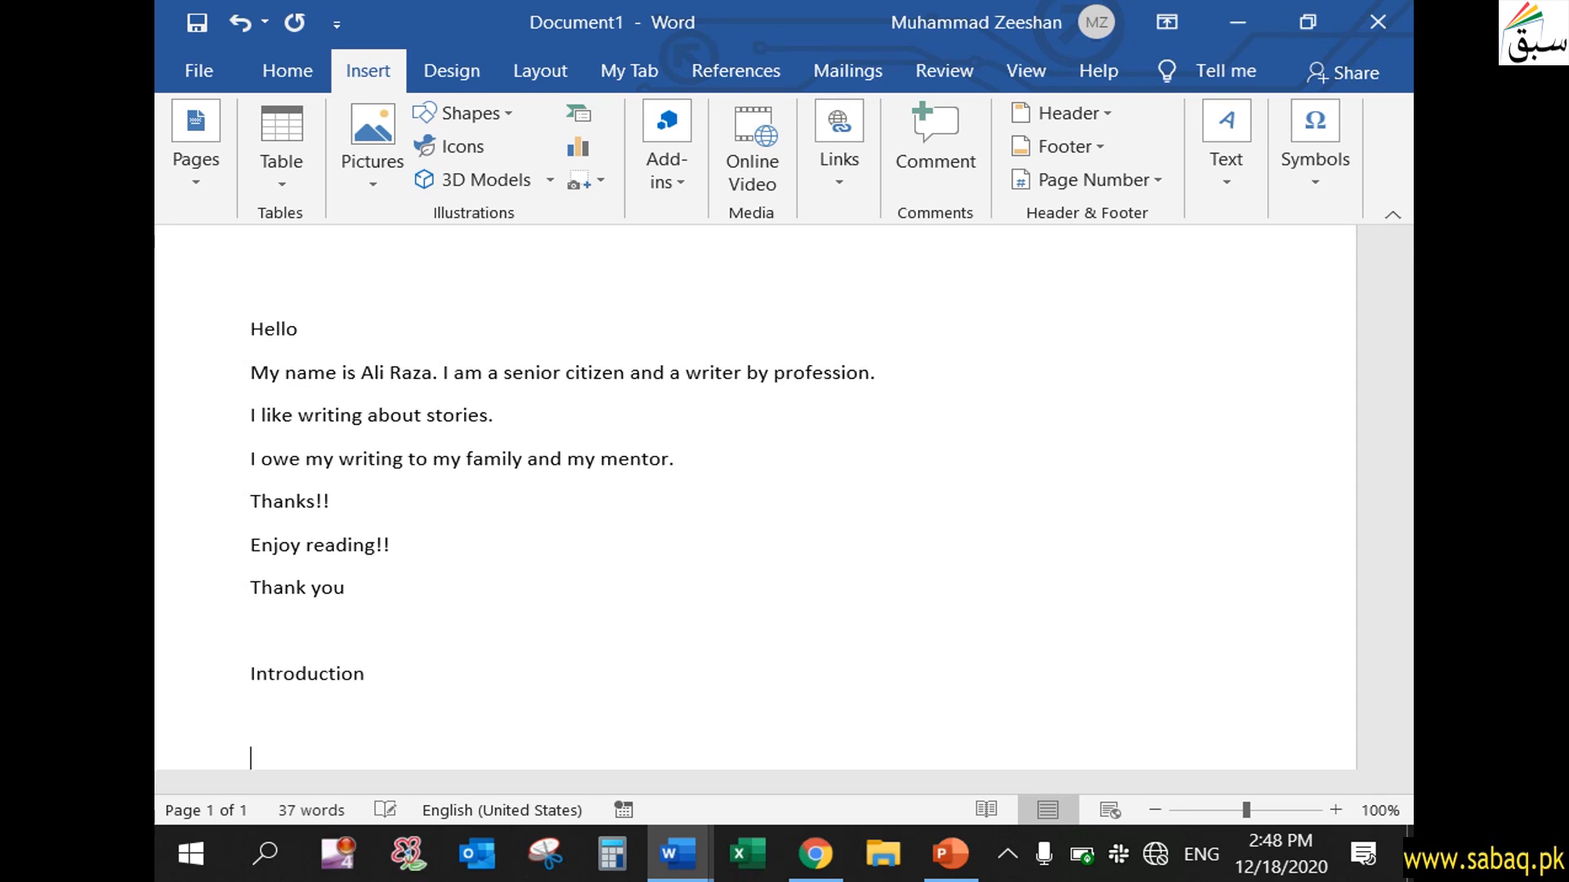
left_click_drag(247, 672, 381, 672)
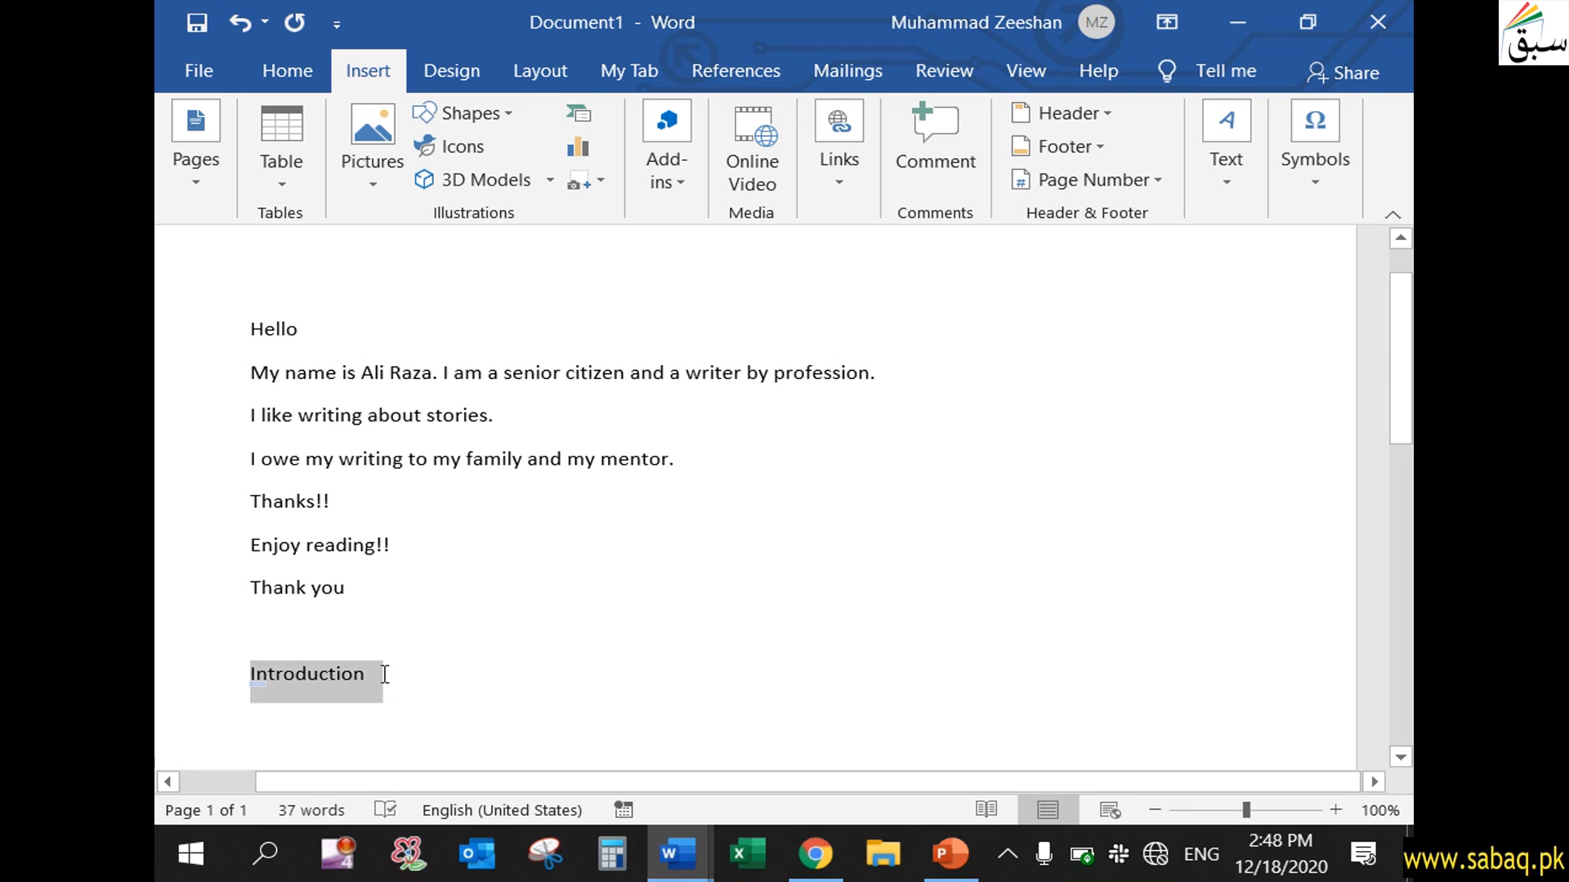
key("BackSpace")
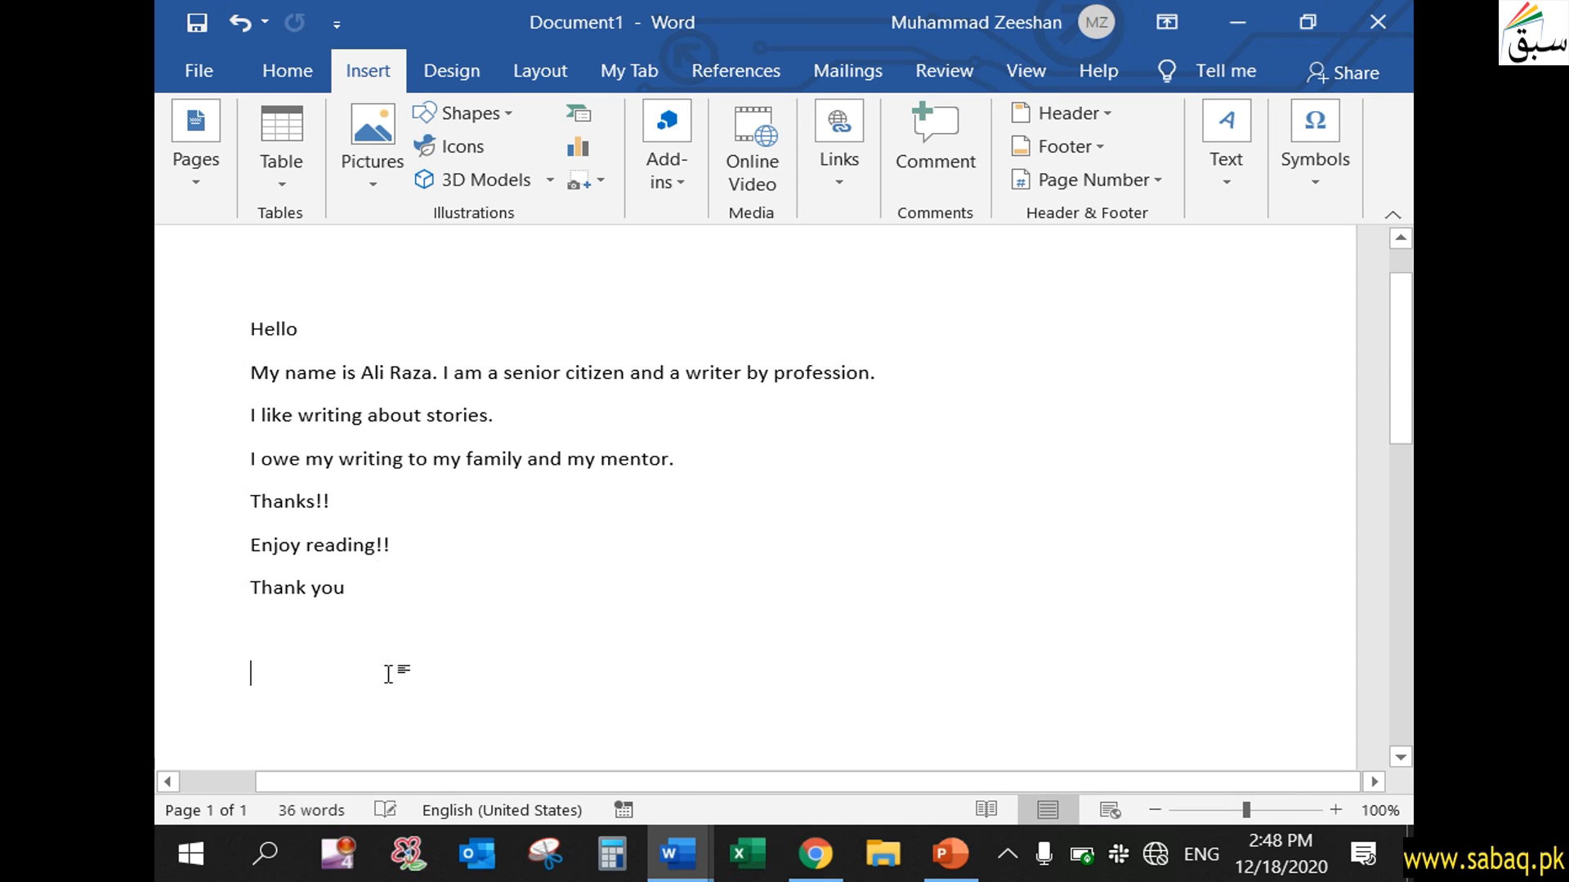
- Minimize the new Word document and switch to the "Automatically insert text feature" slide in the PowerPoint slide show
left_click(1250, 32)
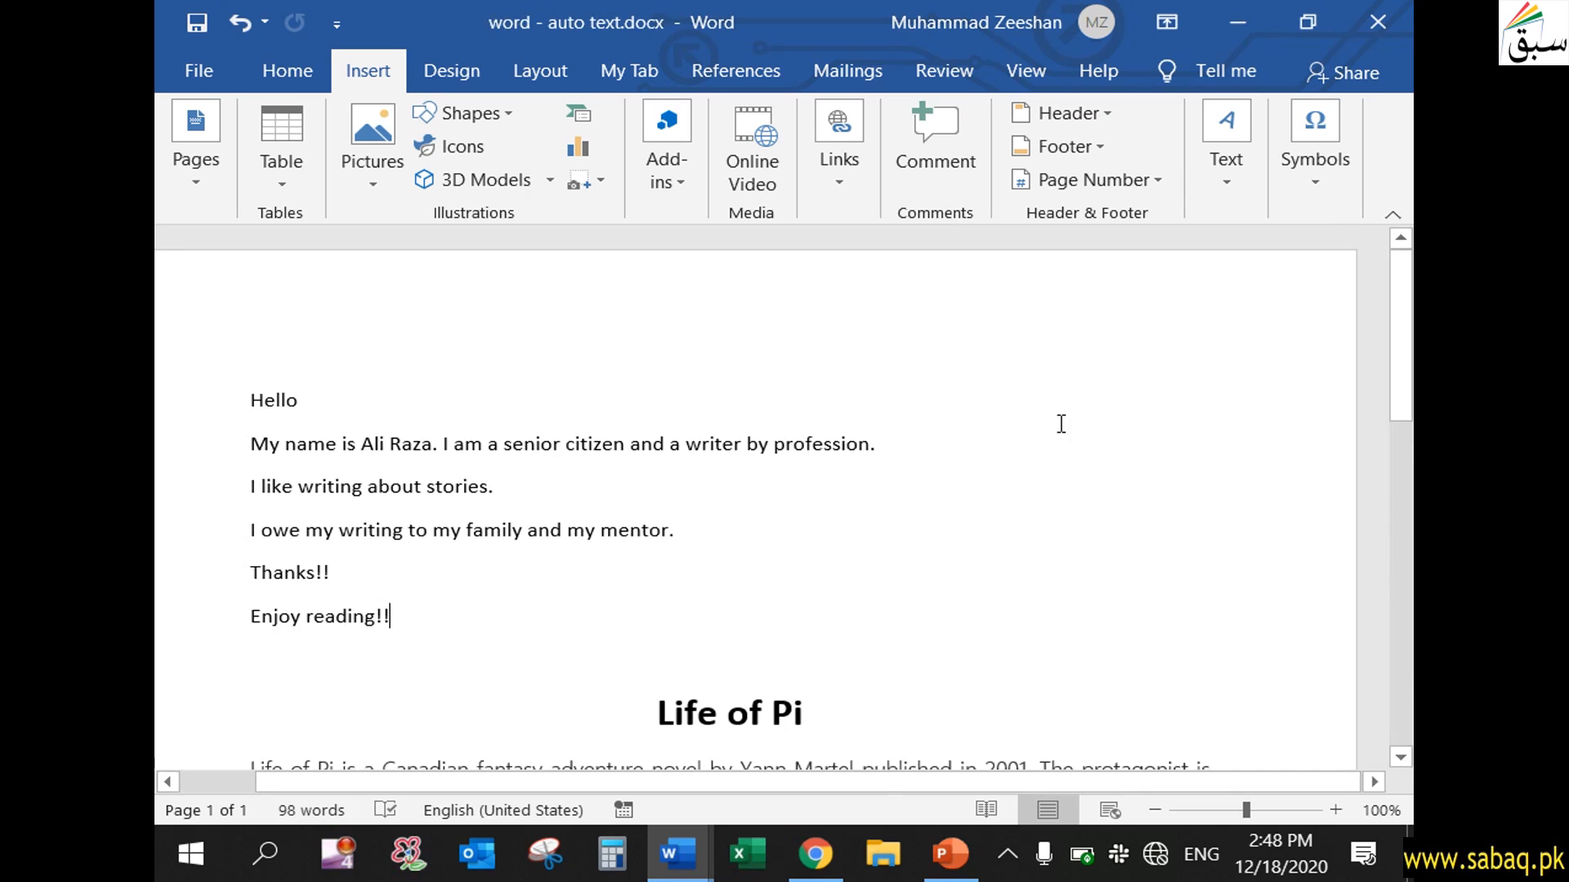
left_click(950, 853)
key("Left")
key("Left")
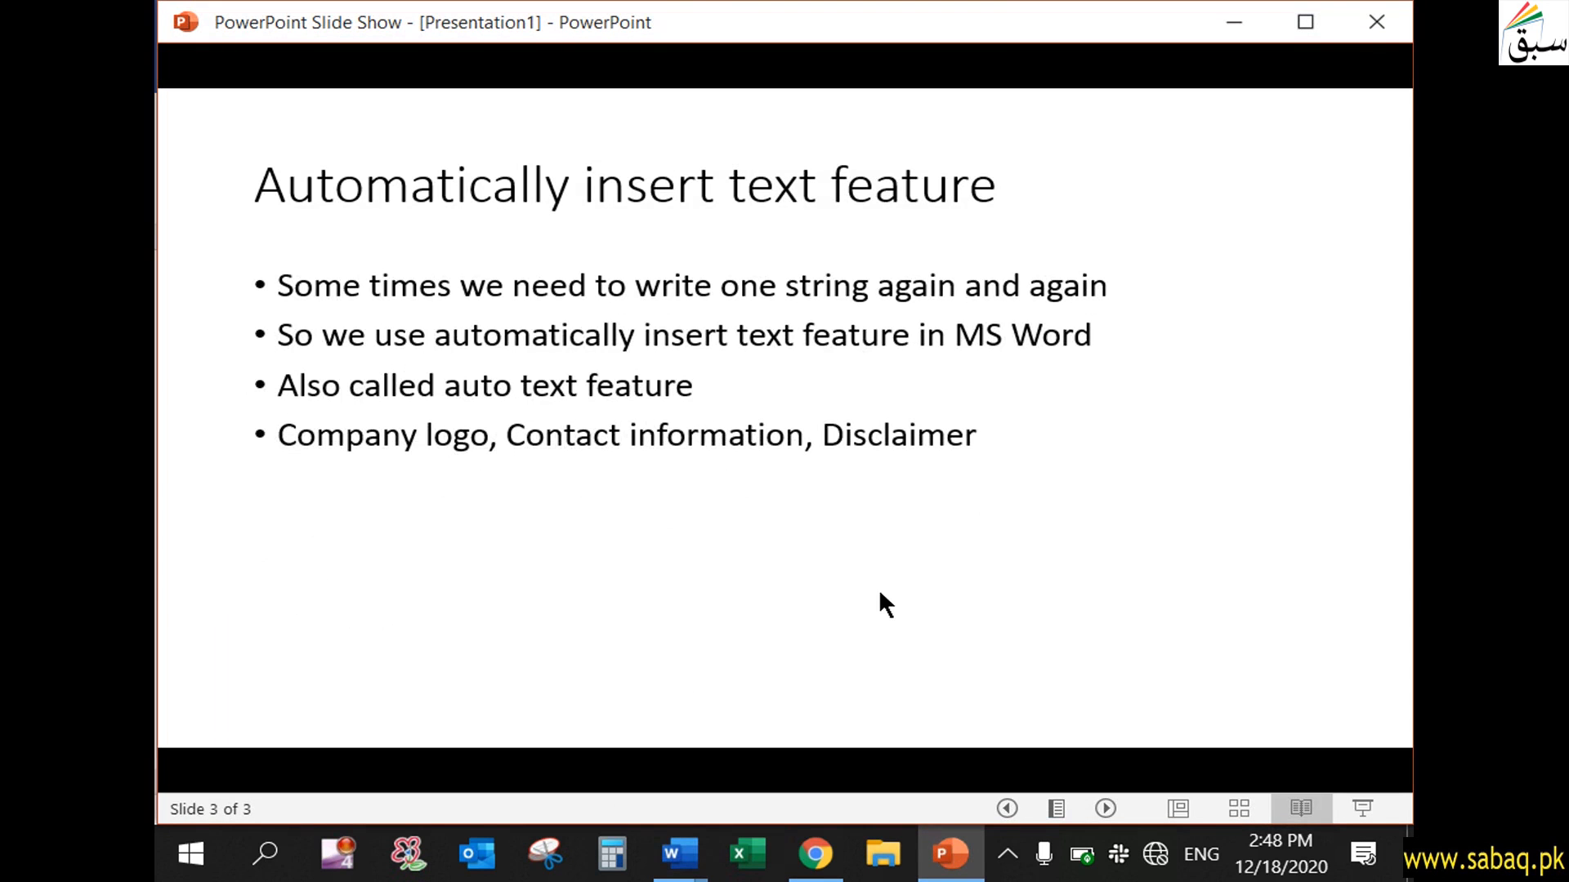